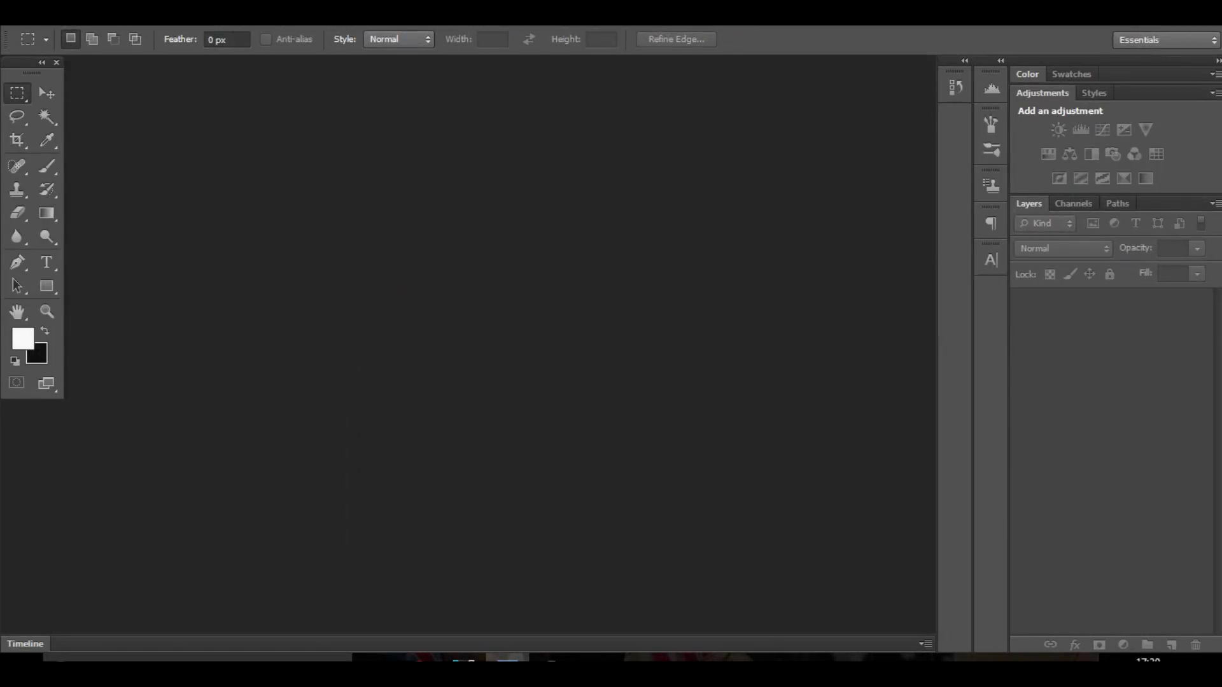
Open the YOUTUBE BANNER TEMPLATE file from the designs folder
{"action": "left_click", "coordinate": [47, 16]}
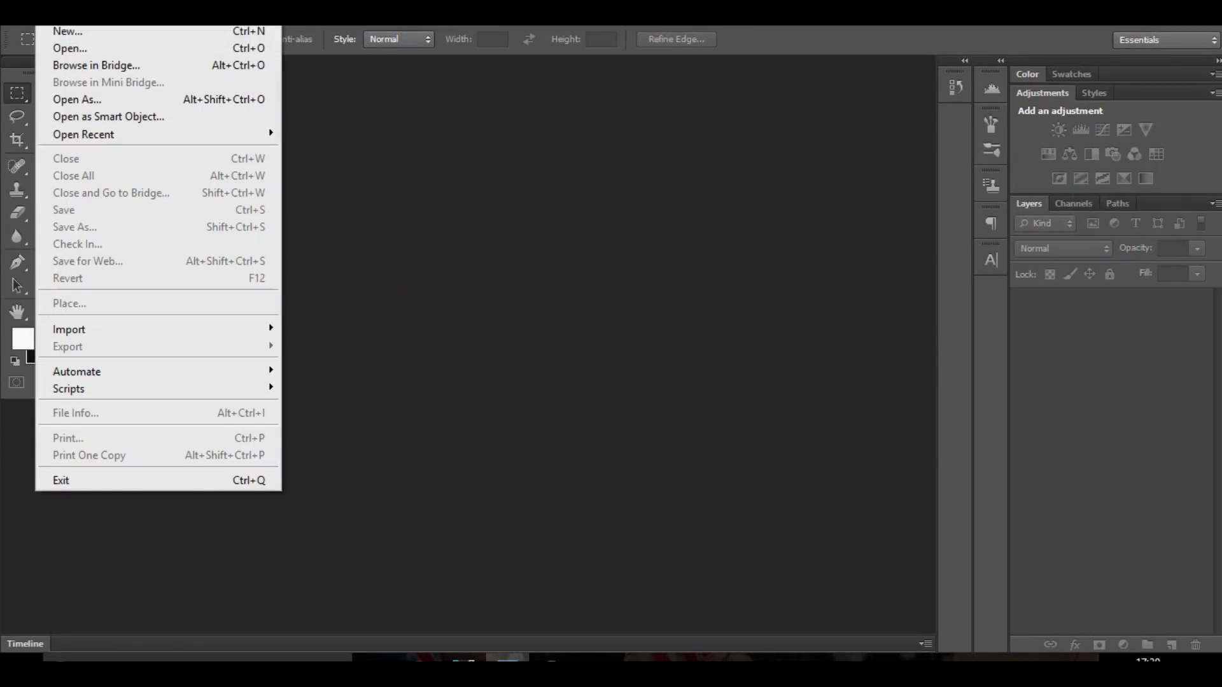
{"action": "key", "text": "Return"}
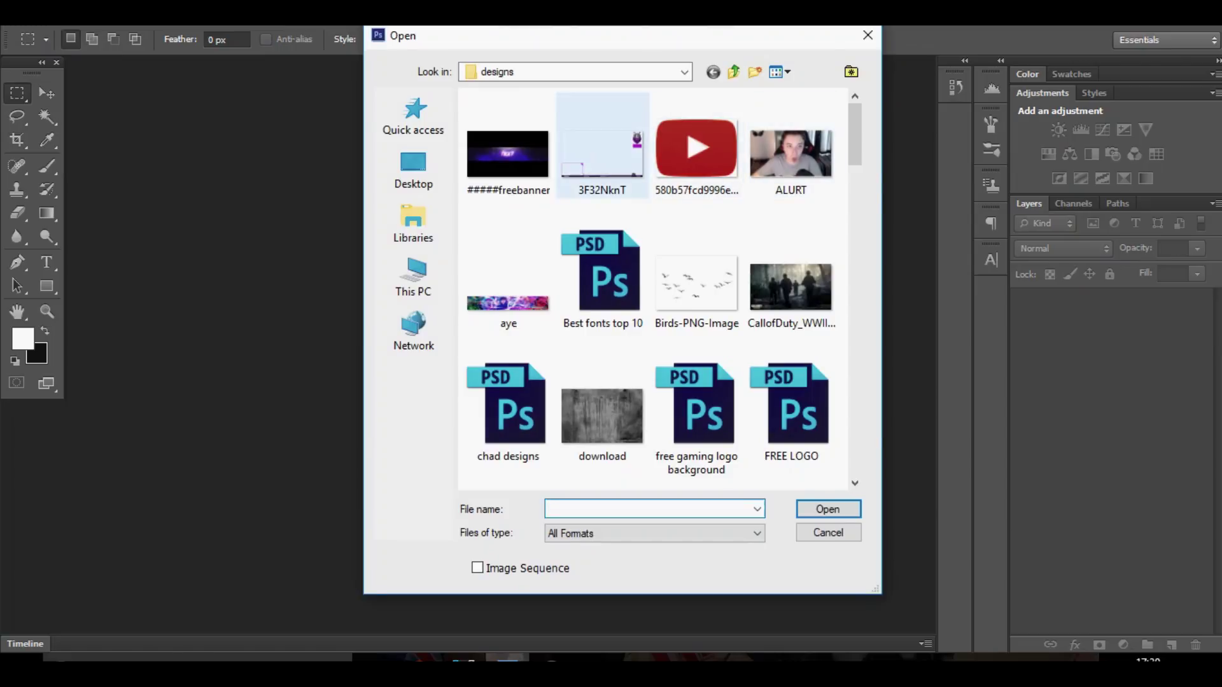
{"action": "scroll", "coordinate": [662, 286], "scroll_direction": "down", "scroll_amount": 10}
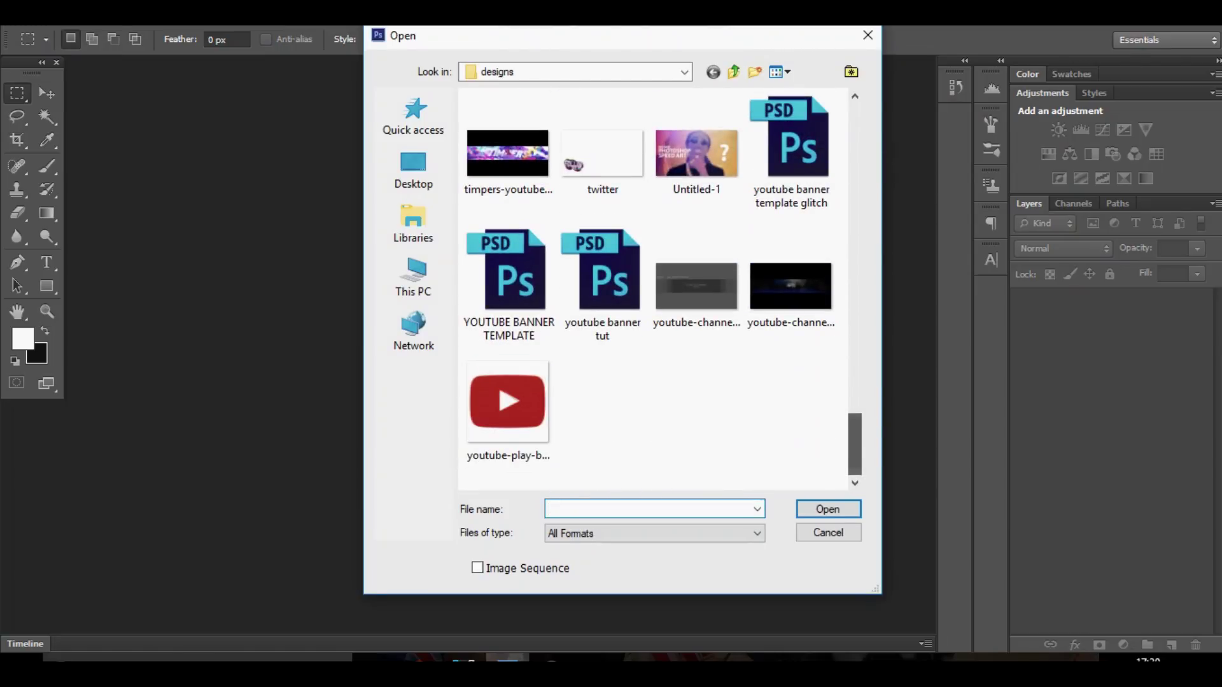
{"action": "double_click", "coordinate": [510, 283]}
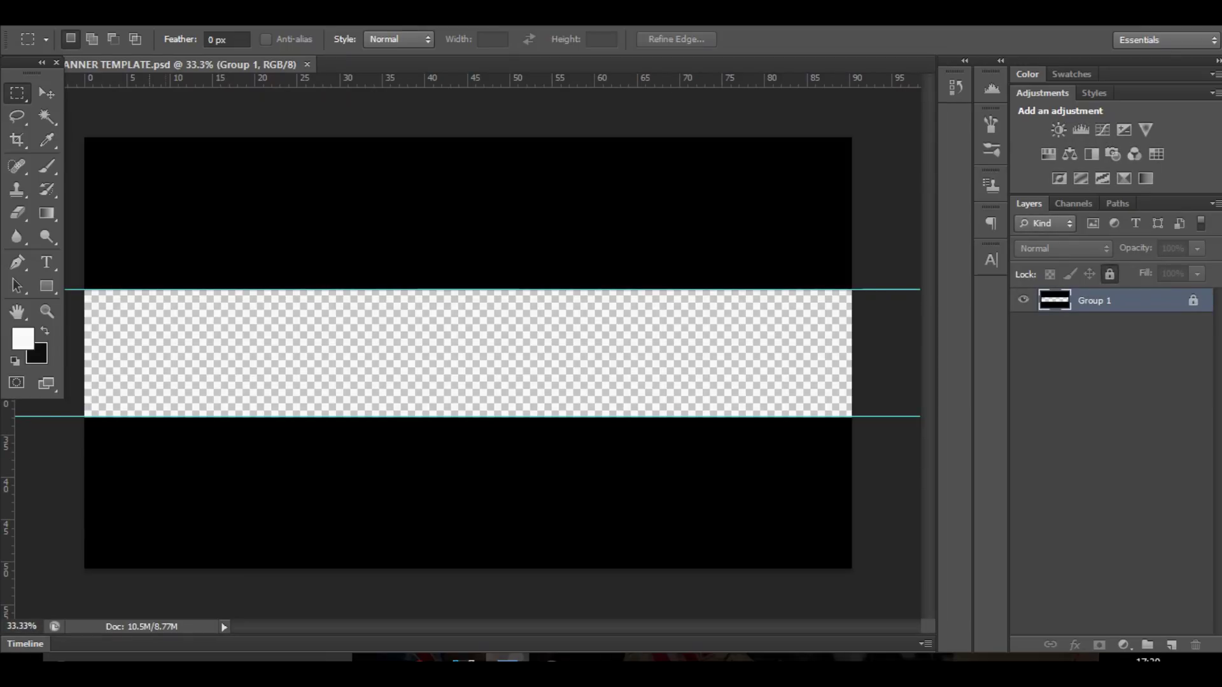
Open the 27k gfx pack Photoshop file from the 27K GFX PACK folder on the Desktop
{"action": "left_click", "coordinate": [46, 92]}
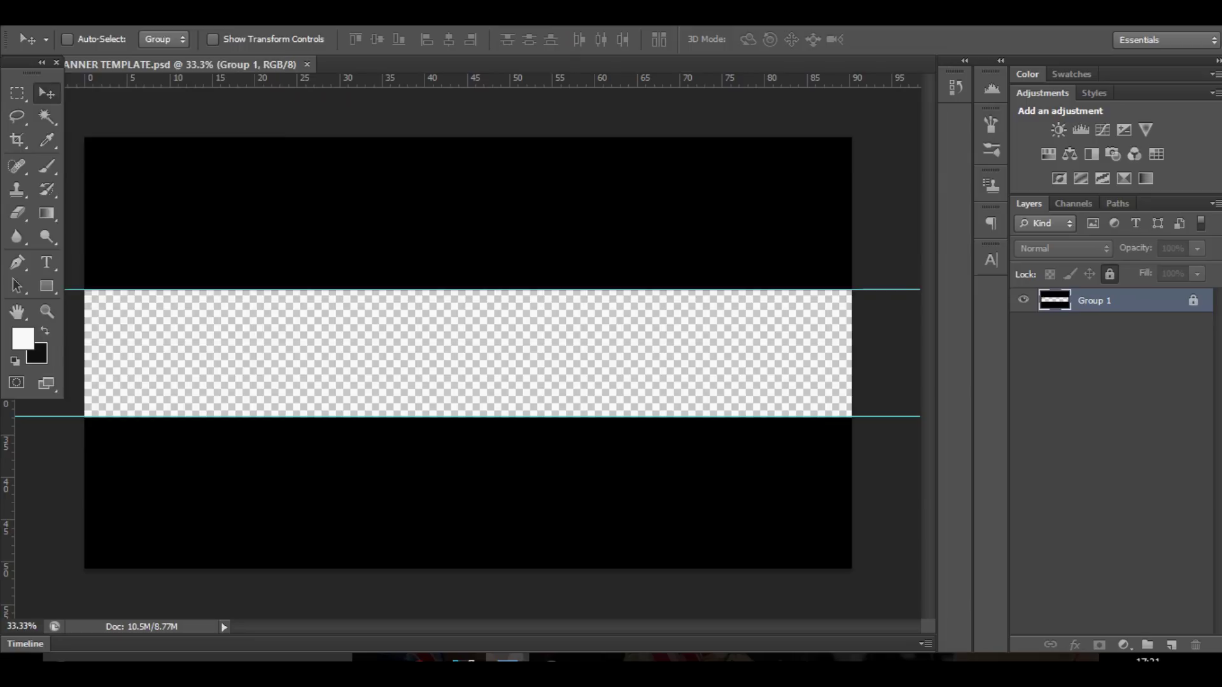
{"action": "left_click", "coordinate": [45, 19]}
{"action": "left_click", "coordinate": [72, 47]}
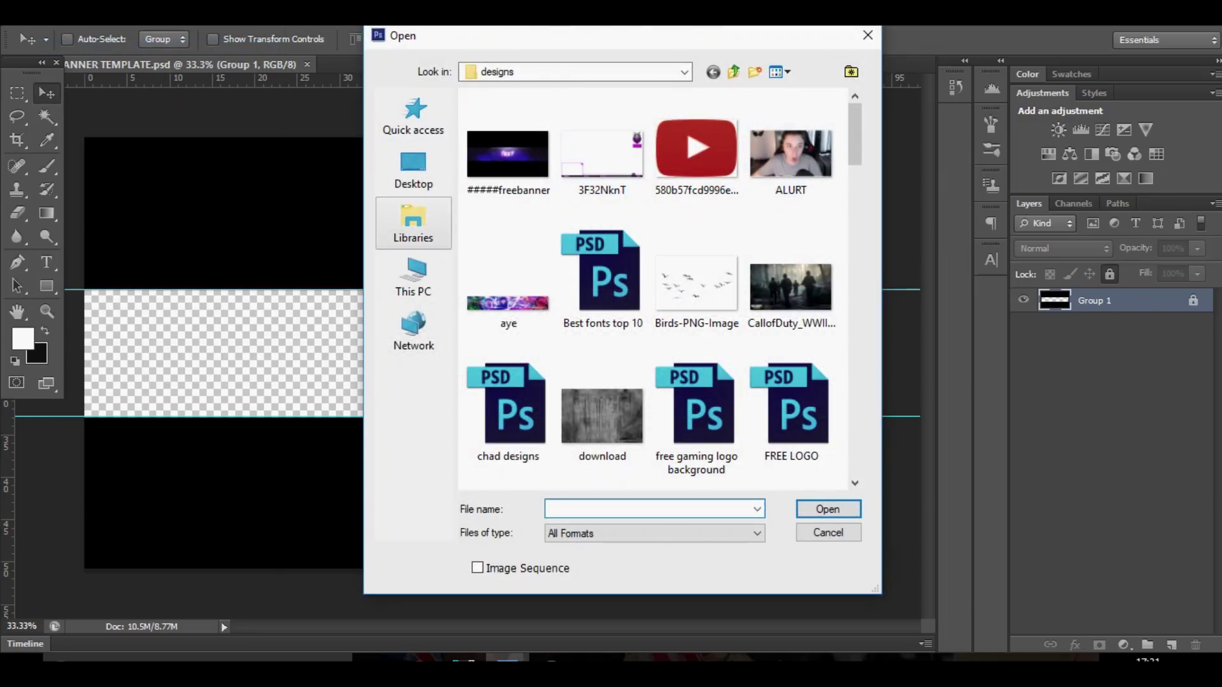
{"action": "left_click", "coordinate": [414, 170]}
{"action": "left_click_drag", "start_coordinate": [855, 130], "coordinate": [855, 175]}
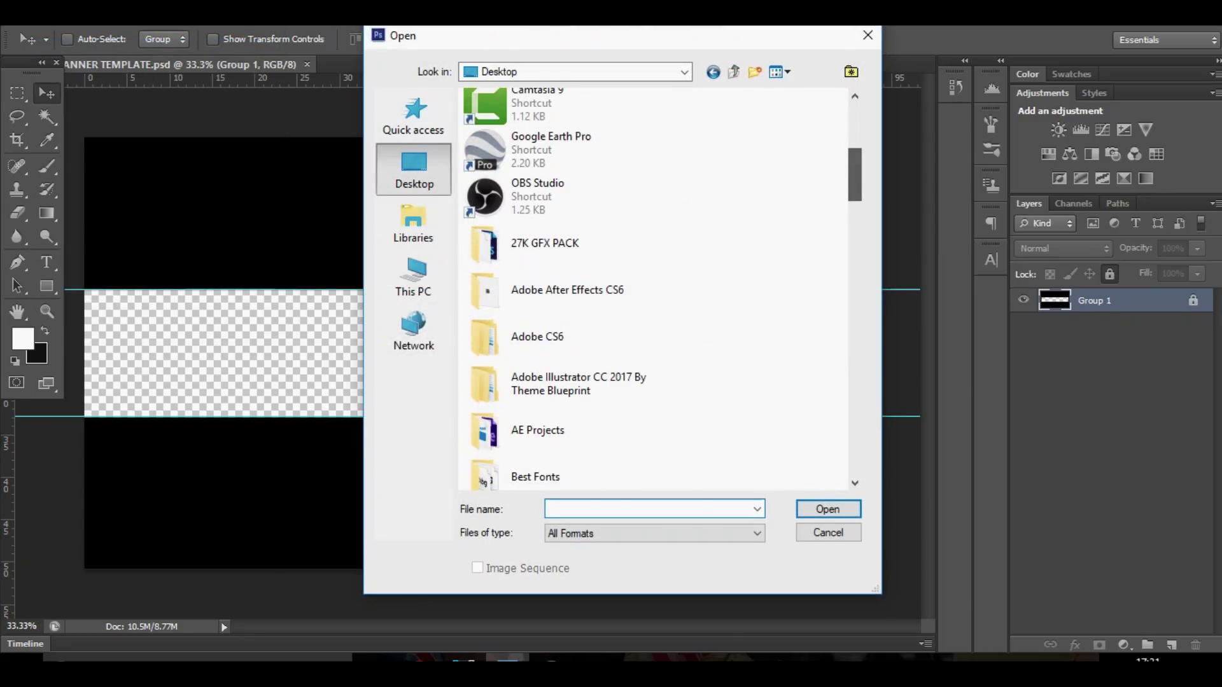
{"action": "double_click", "coordinate": [545, 244]}
{"action": "left_click", "coordinate": [511, 119]}
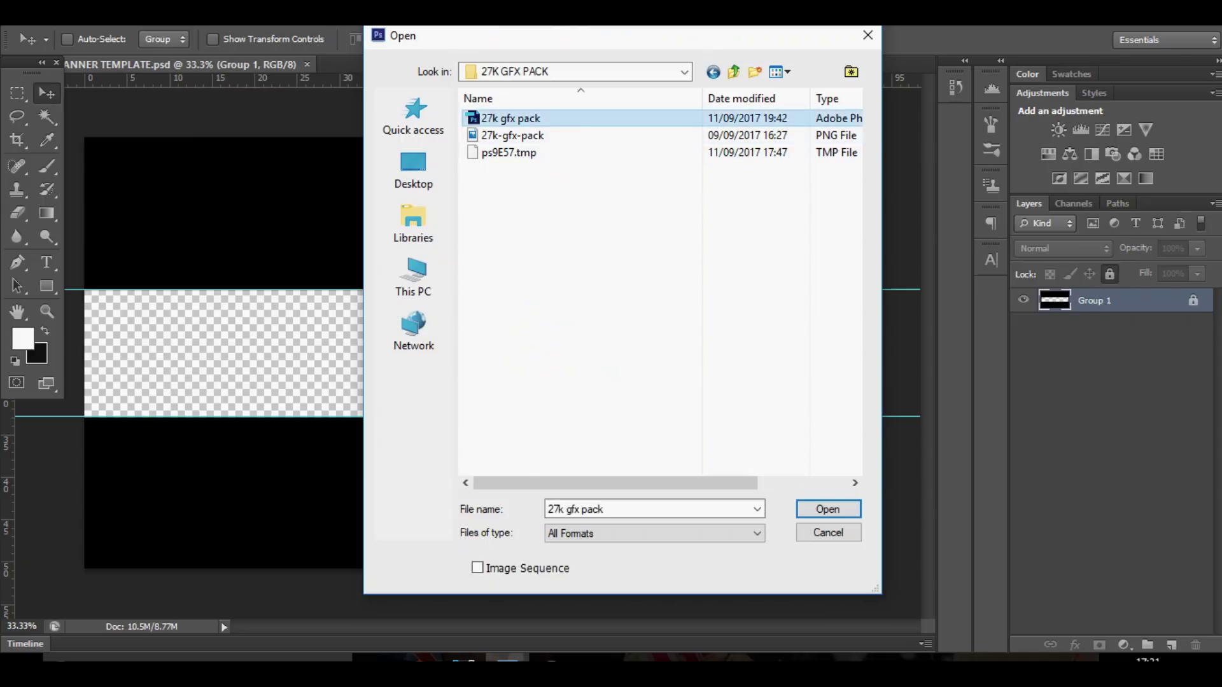
{"action": "key", "text": "Return"}
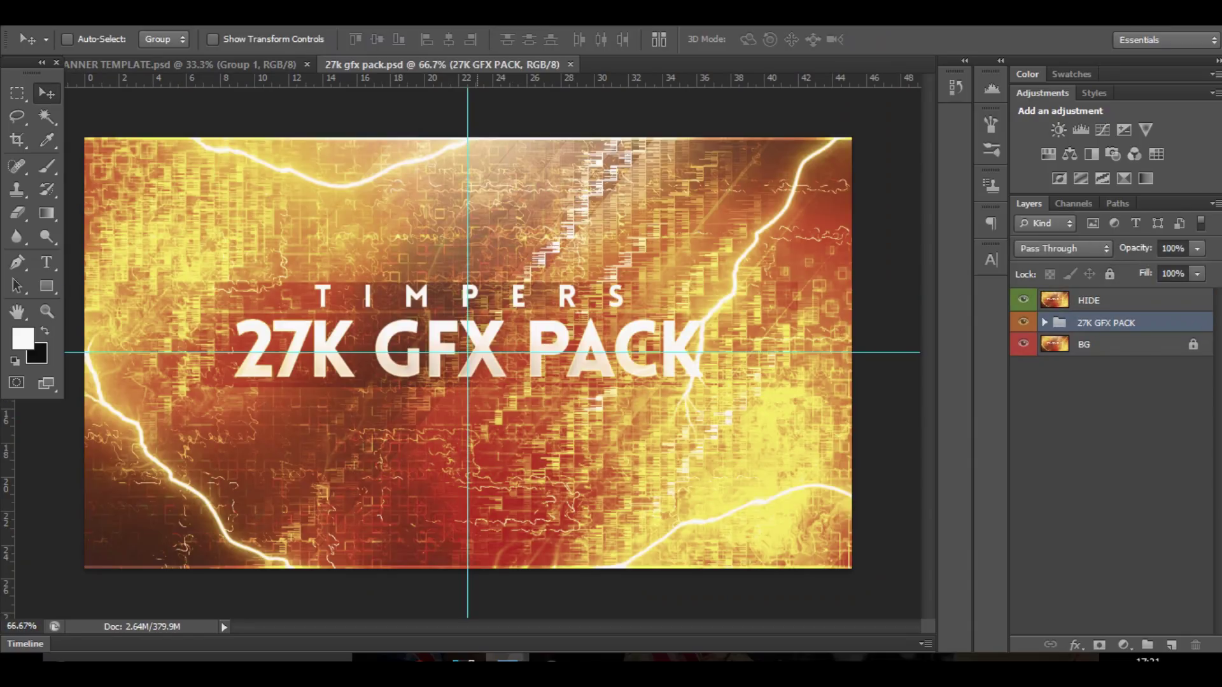
Hide the guides and the HIDE layer in the gfx pack, and expand the 27K GFX PACK group
{"action": "key", "text": "ctrl+h"}
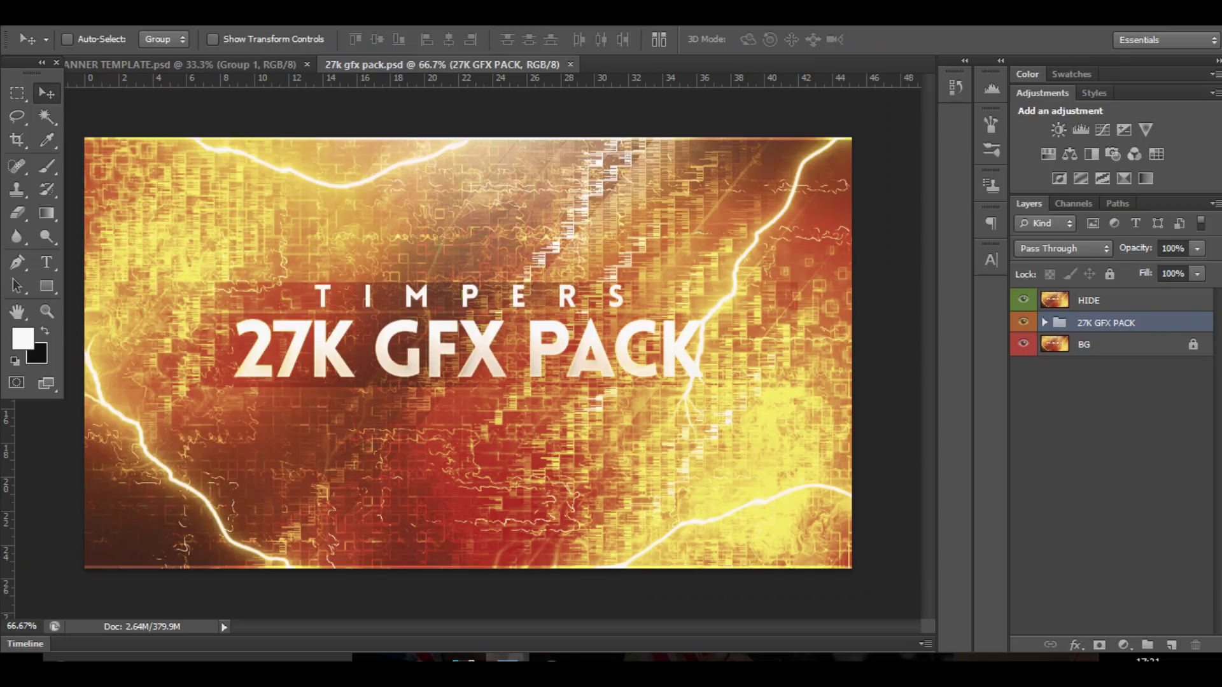
{"action": "left_click", "coordinate": [1023, 300]}
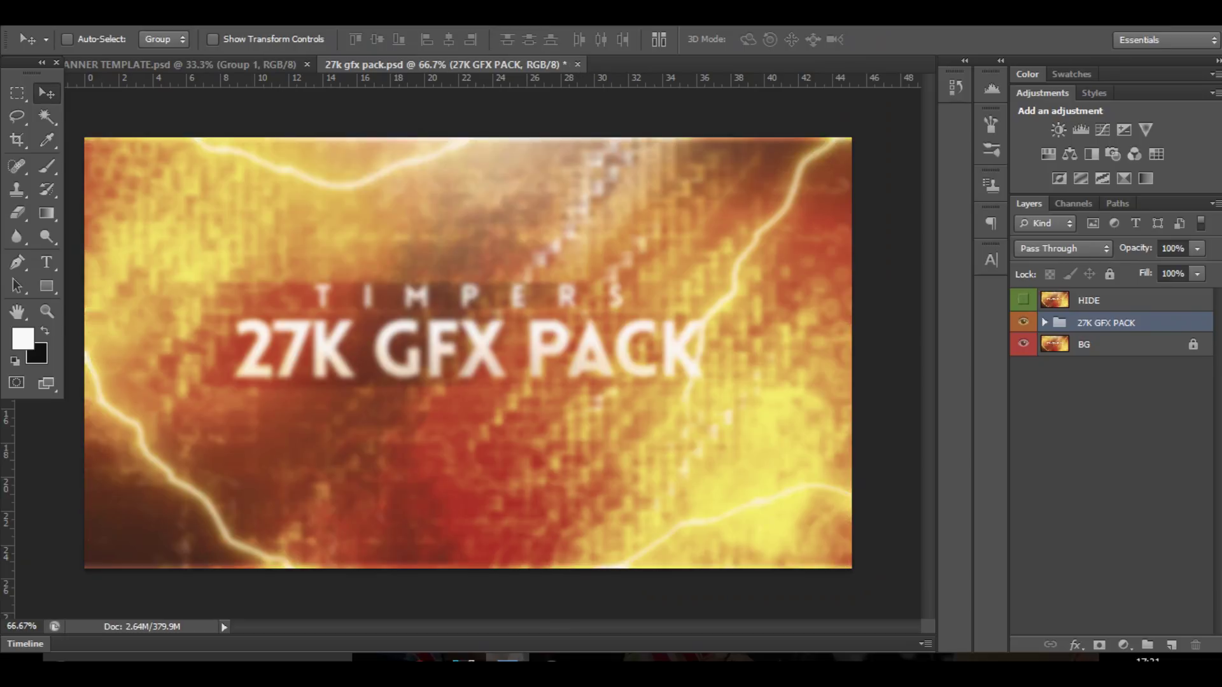
{"action": "left_click", "coordinate": [1044, 323]}
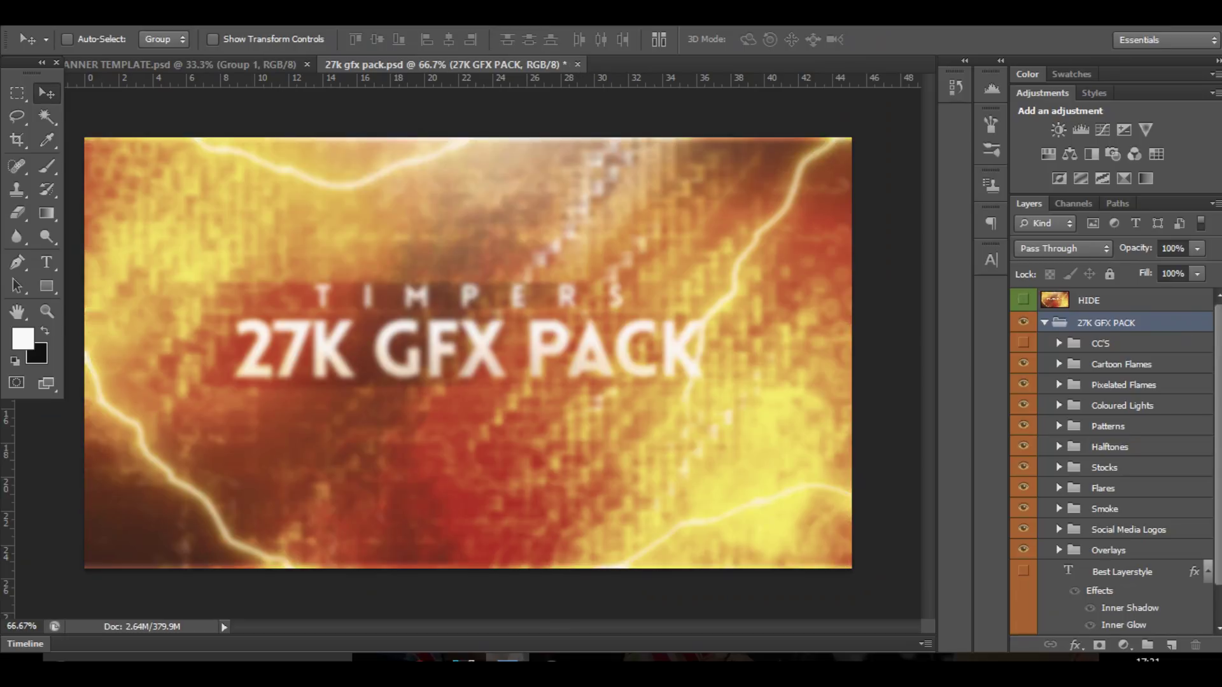
{"action": "scroll", "coordinate": [1110, 461], "scroll_direction": "down", "scroll_amount": 2}
{"action": "scroll", "coordinate": [1110, 461], "scroll_direction": "up", "scroll_amount": 2}
In the banner template, add a new layer beneath Group 1 and fill it with dark grey #101010
{"action": "left_click", "coordinate": [191, 64]}
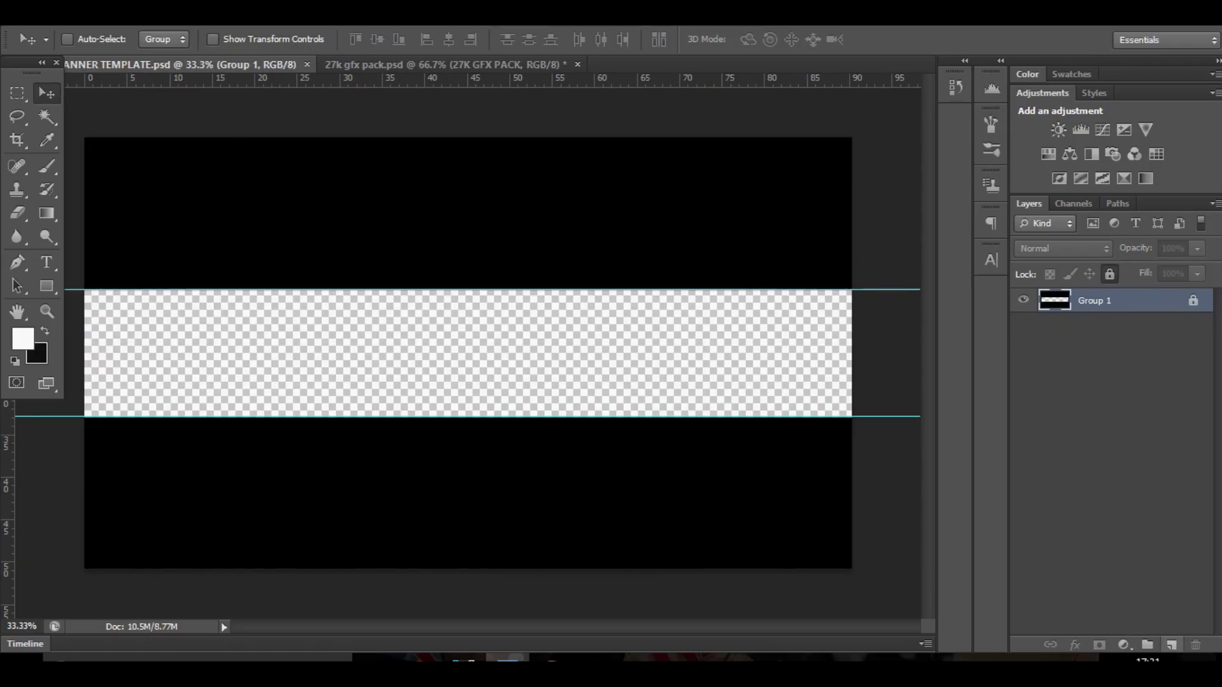
{"action": "left_click", "coordinate": [1172, 645]}
{"action": "left_click_drag", "start_coordinate": [1096, 301], "coordinate": [1096, 333]}
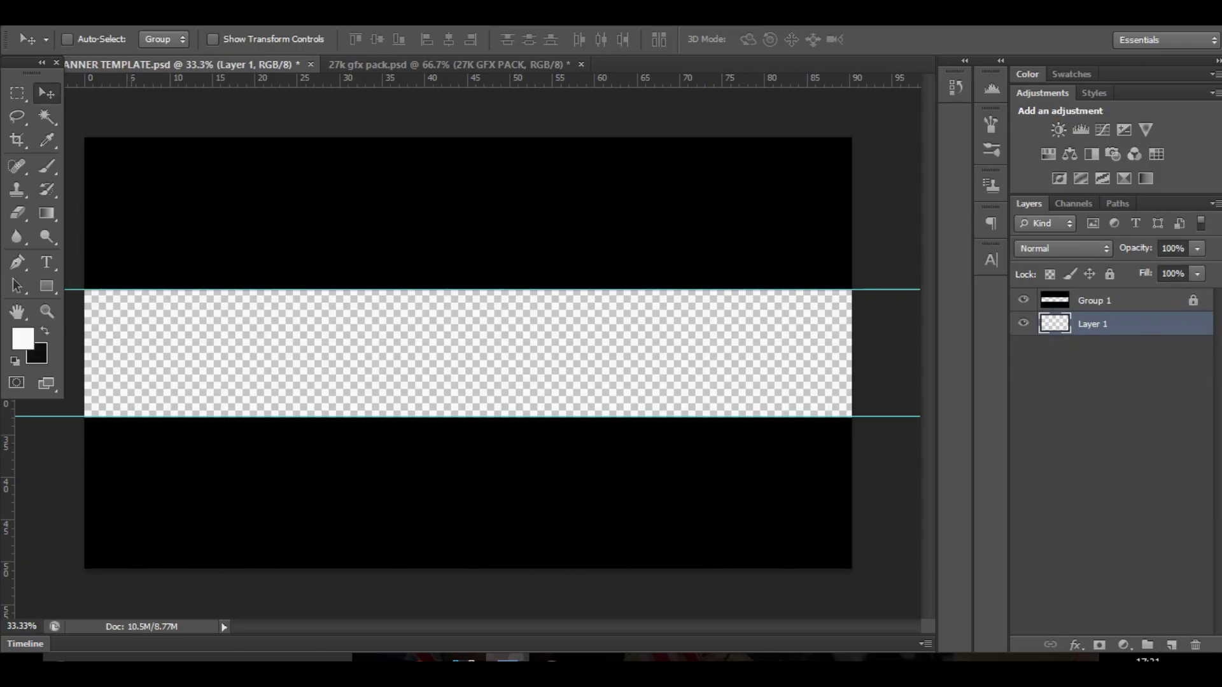
{"action": "key", "text": "x"}
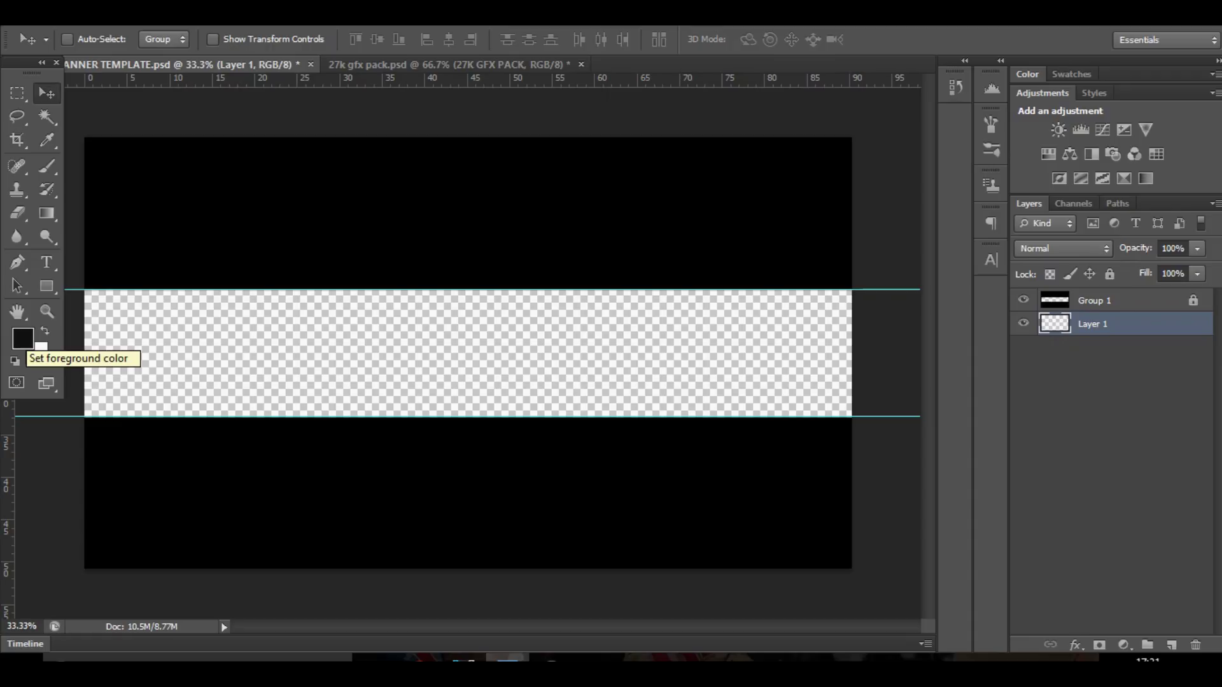
{"action": "left_click", "coordinate": [23, 338]}
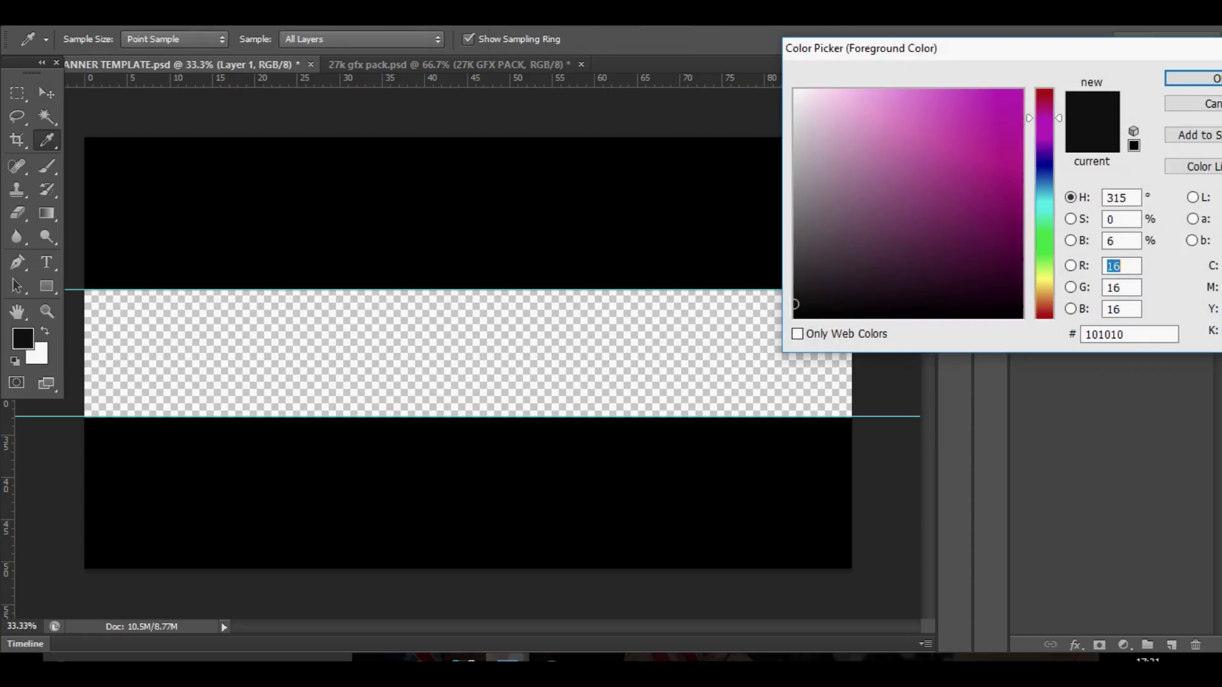
{"action": "key", "text": "Return"}
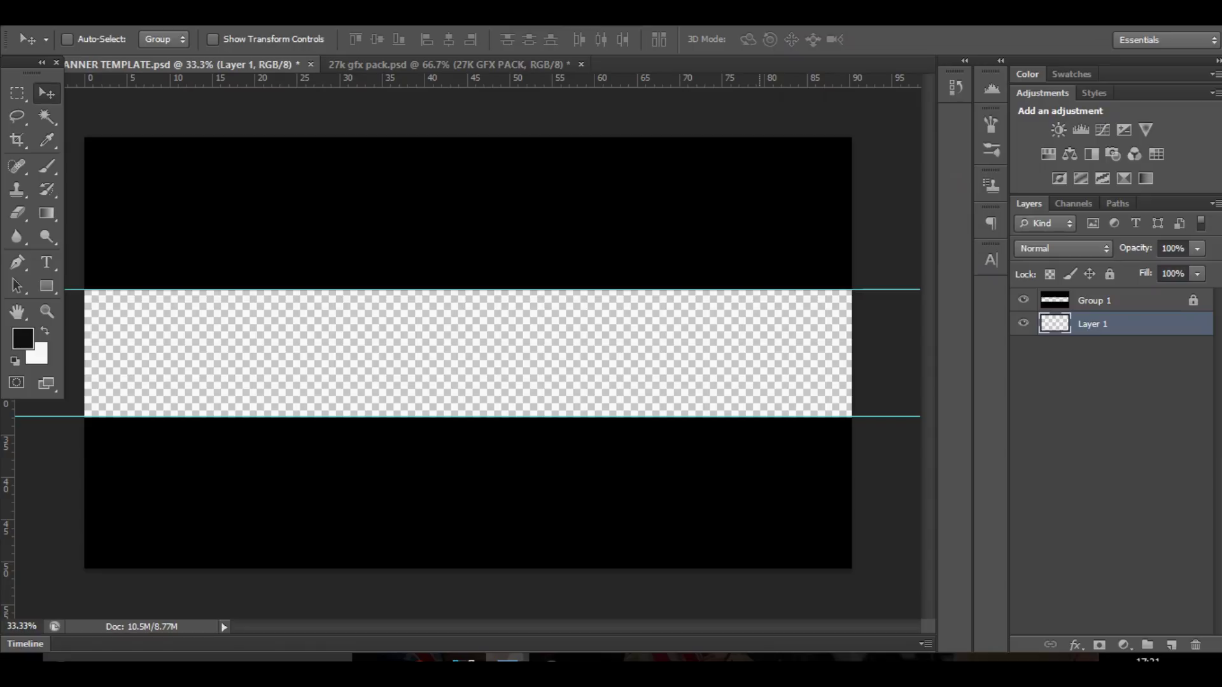
{"action": "key", "text": "alt+BackSpace"}
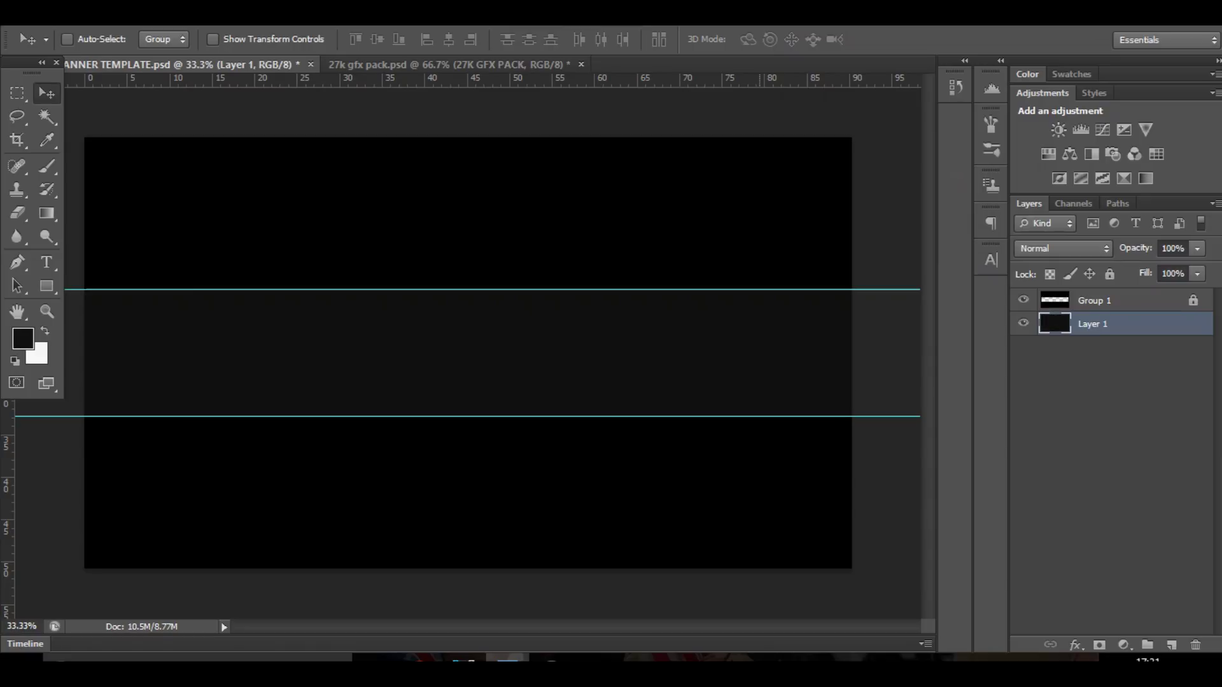
Darken the foreground colour to #0a0a0a and refill Layer 1 with it
{"action": "left_click", "coordinate": [23, 339]}
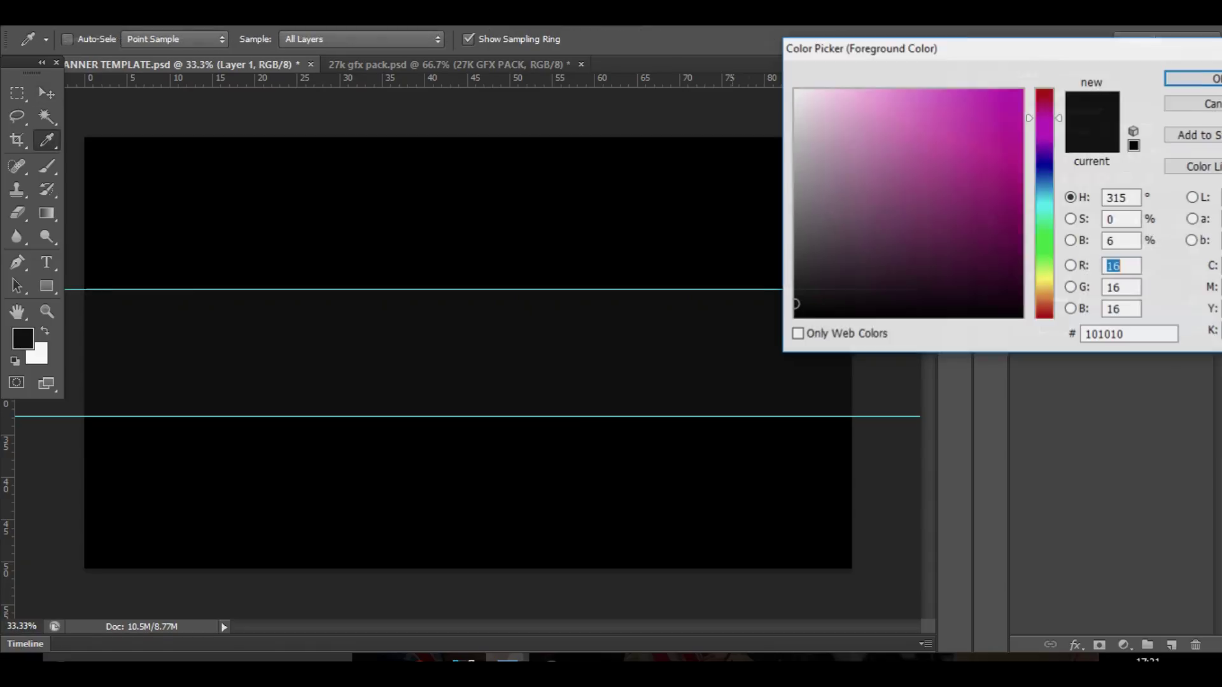
{"action": "left_click_drag", "start_coordinate": [794, 312], "coordinate": [795, 310]}
{"action": "key", "text": "Return"}
{"action": "key", "text": "v"}
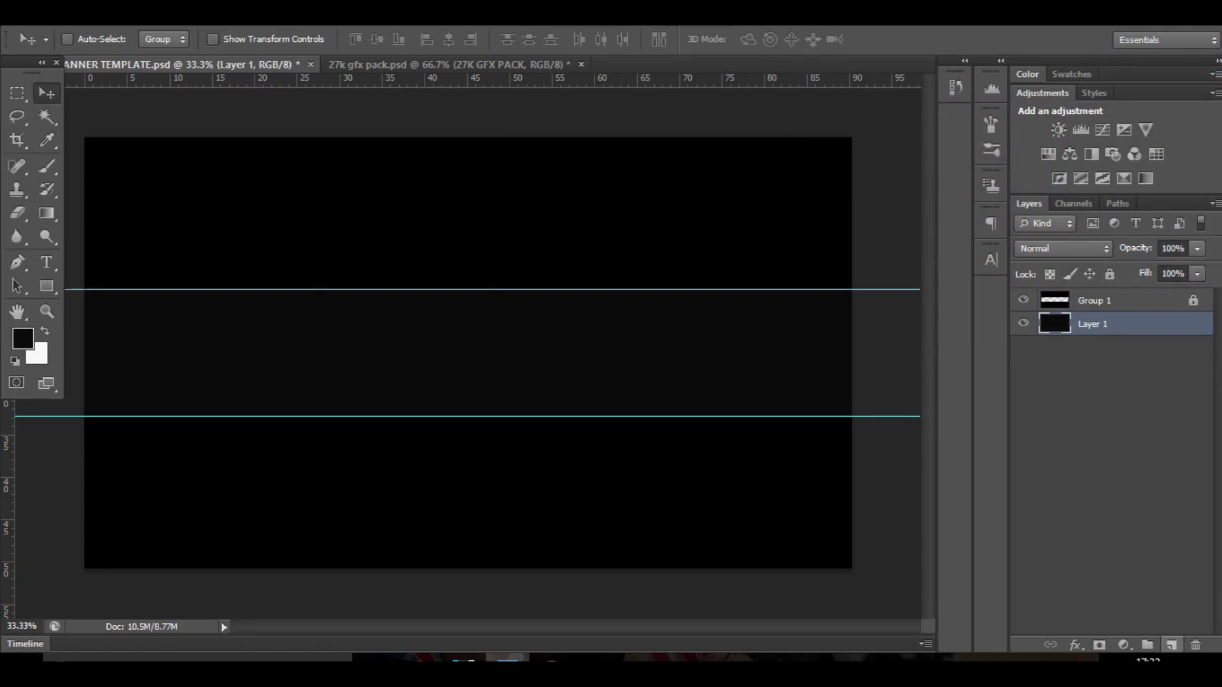
Add an empty layer above Layer 1 and choose the Brush tool, keeping the current foreground colour
{"action": "left_click", "coordinate": [1171, 644]}
{"action": "left_click", "coordinate": [47, 166]}
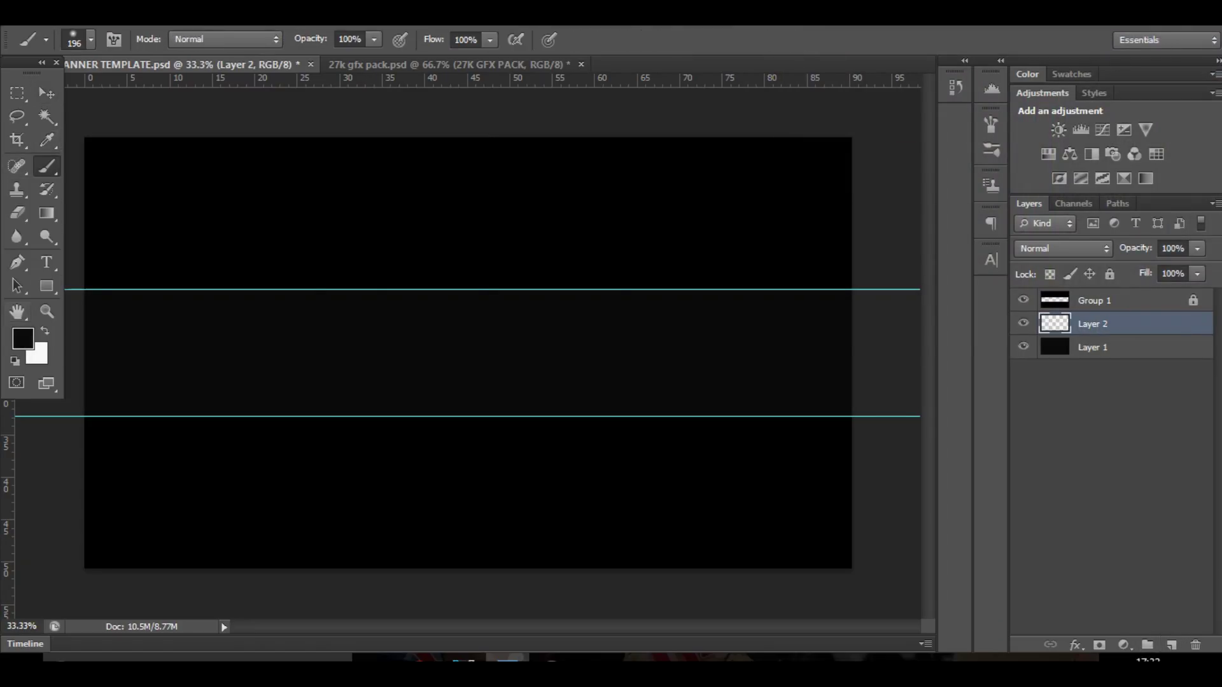
{"action": "left_click", "coordinate": [23, 338]}
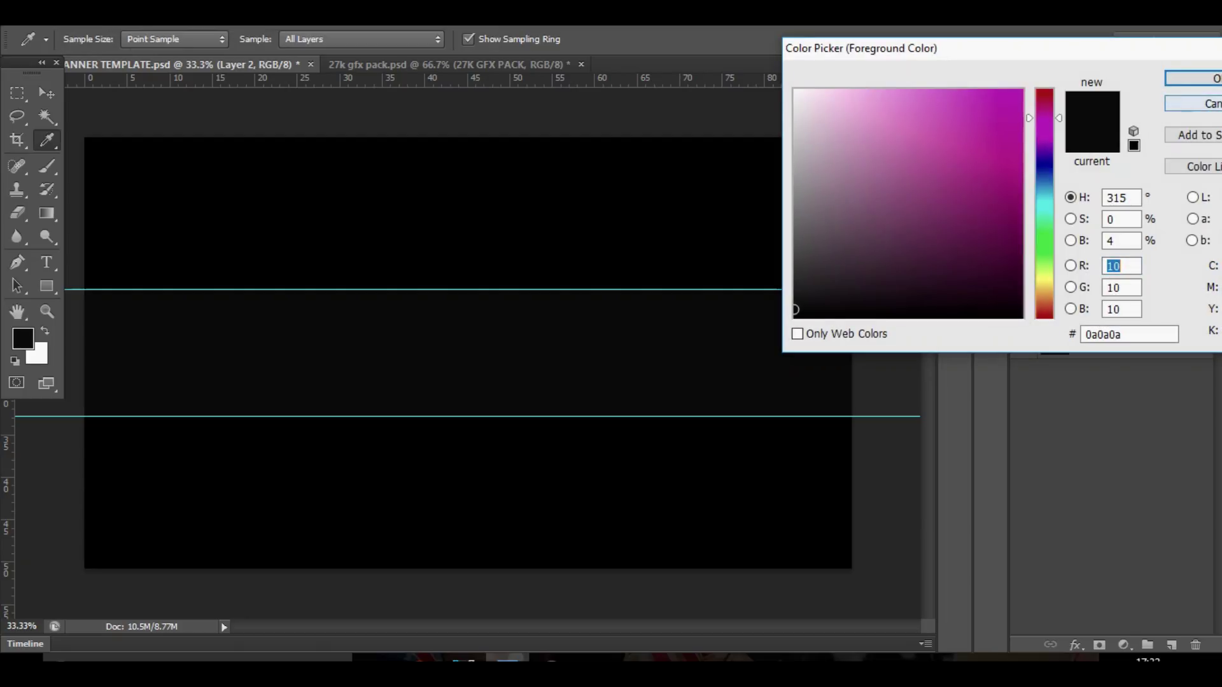
{"action": "left_click", "coordinate": [1205, 104]}
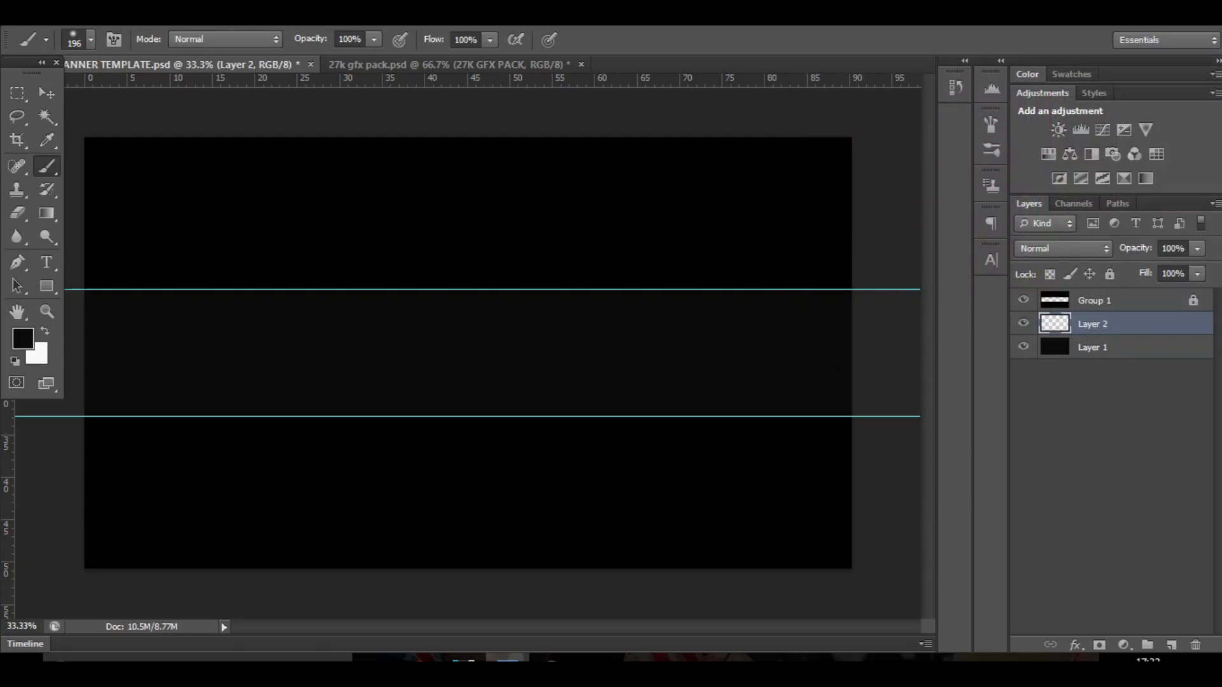
In the 27k gfx pack, expand the Overlays group, then show and select overlay 7
{"action": "left_click", "coordinate": [449, 64]}
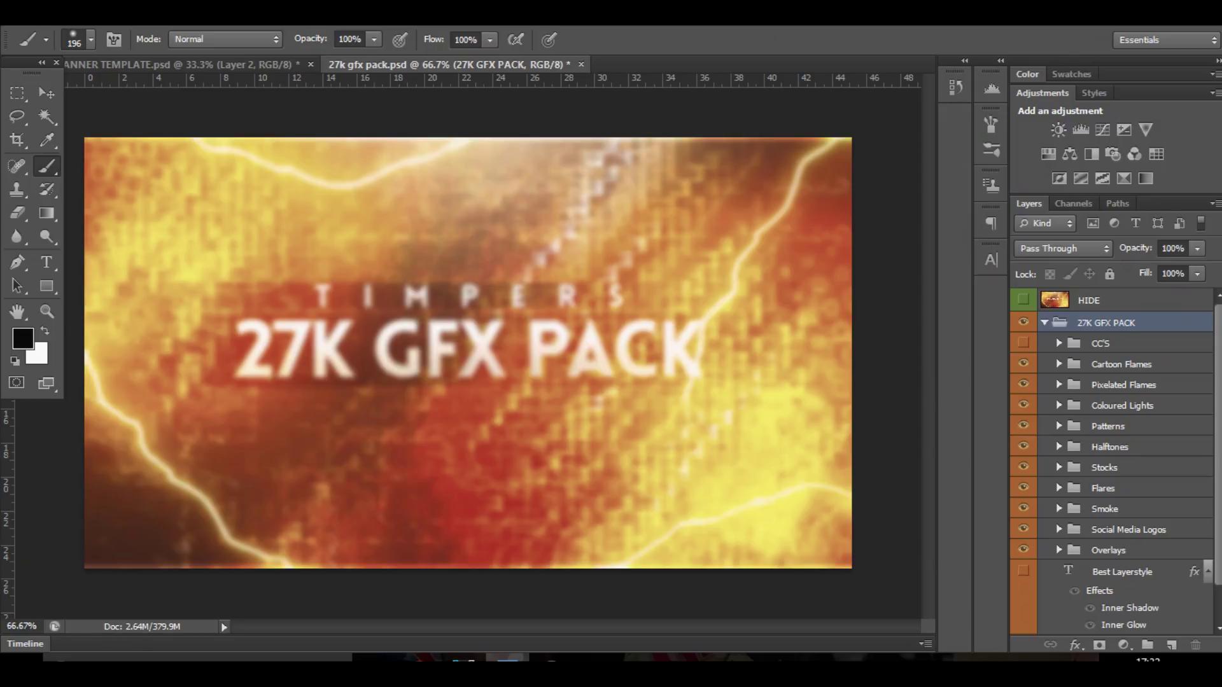
{"action": "scroll", "coordinate": [1110, 462], "scroll_direction": "down", "scroll_amount": 2}
{"action": "left_click", "coordinate": [1059, 509]}
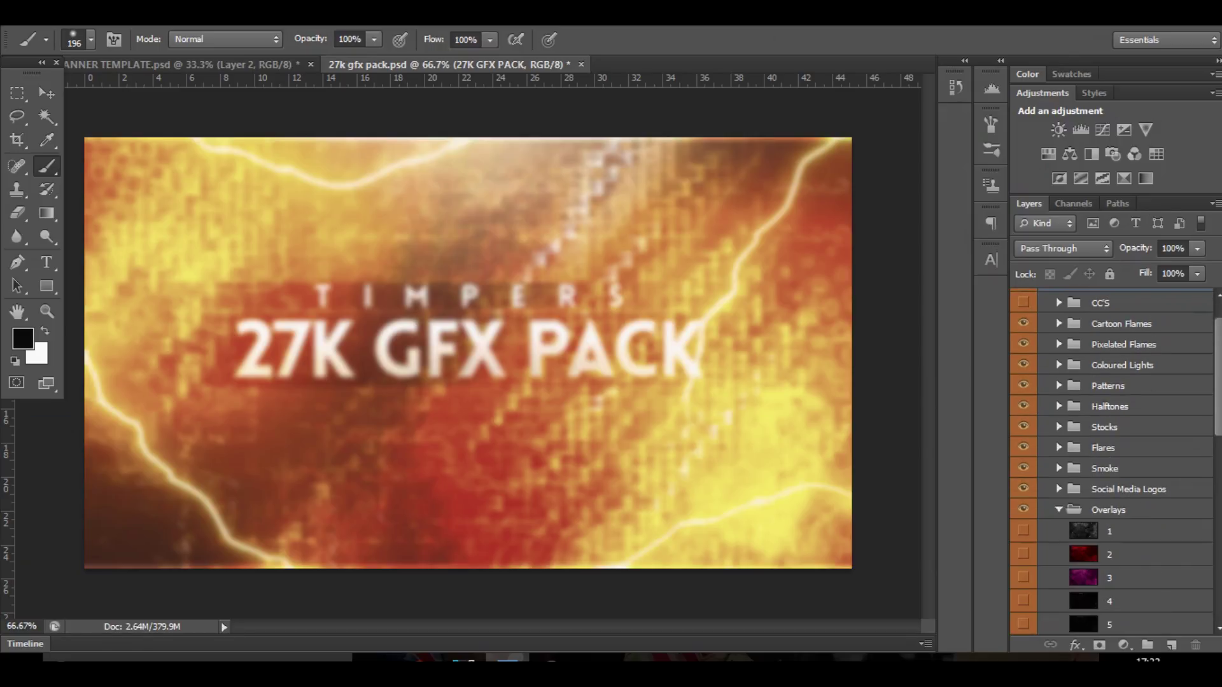
{"action": "scroll", "coordinate": [1111, 461], "scroll_direction": "down", "scroll_amount": 5}
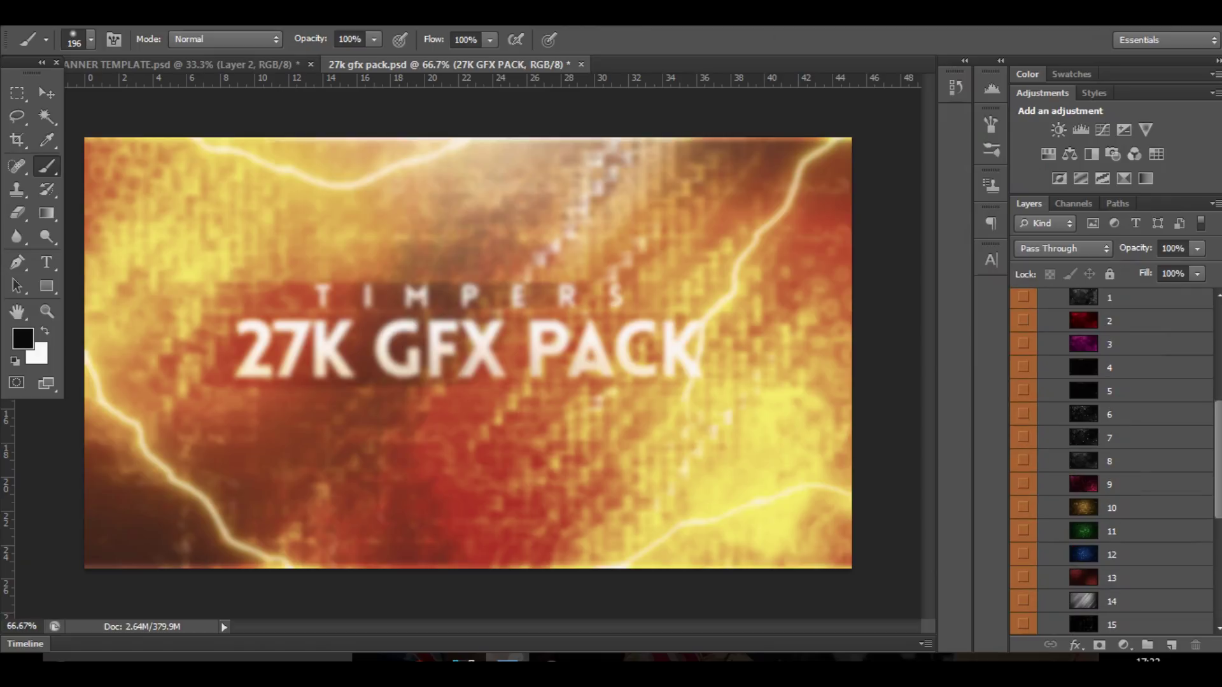
{"action": "left_click", "coordinate": [1023, 437]}
{"action": "left_click", "coordinate": [1107, 415]}
{"action": "left_click", "coordinate": [1109, 438]}
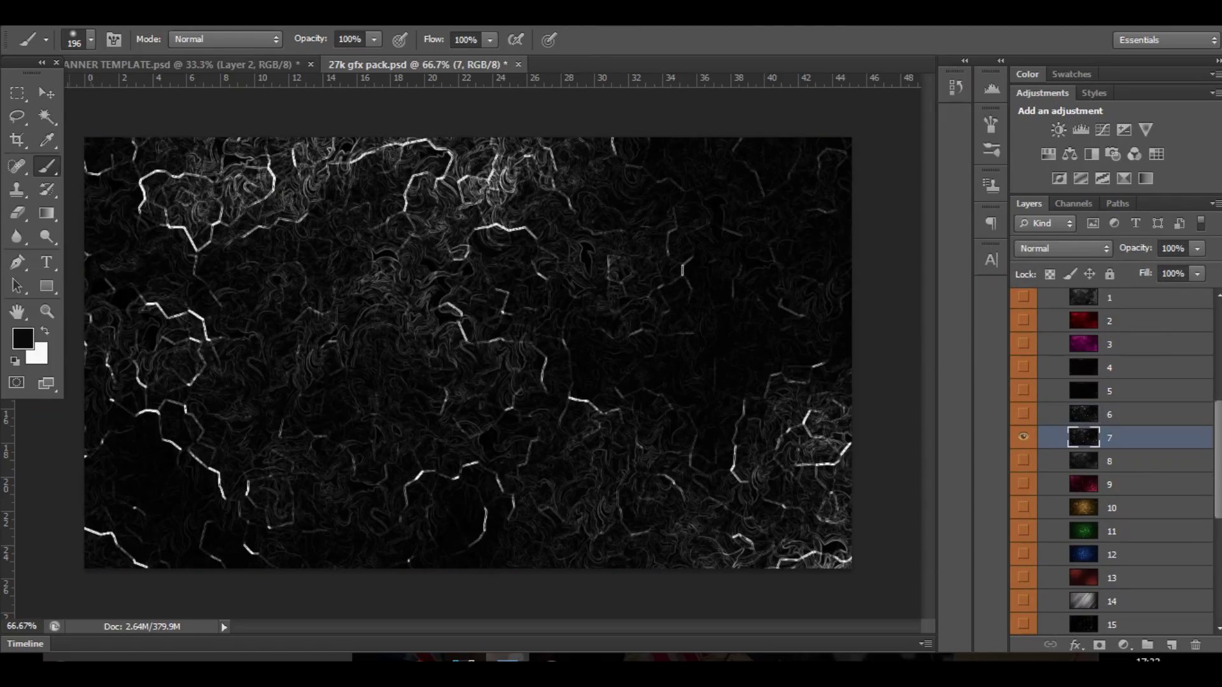
Copy overlay 7 from the gfx pack into the banner template with the Move tool
{"action": "key", "text": "v"}
{"action": "left_click_drag", "start_coordinate": [547, 382], "coordinate": [478, 291]}
{"action": "left_click_drag", "start_coordinate": [210, 65], "coordinate": [393, 350]}
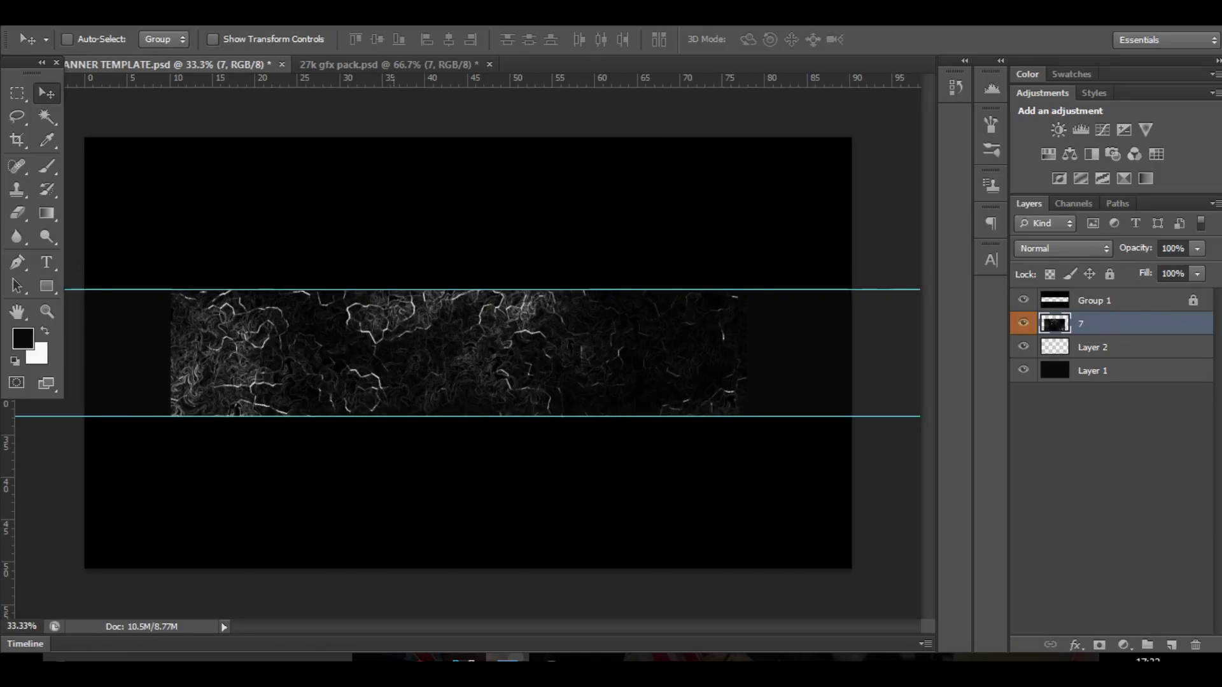
Reposition and enlarge overlay 7 with Free Transform so it covers the full width of the banner strip
{"action": "key", "text": "ctrl+t"}
{"action": "left_click_drag", "start_coordinate": [567, 299], "coordinate": [471, 315]}
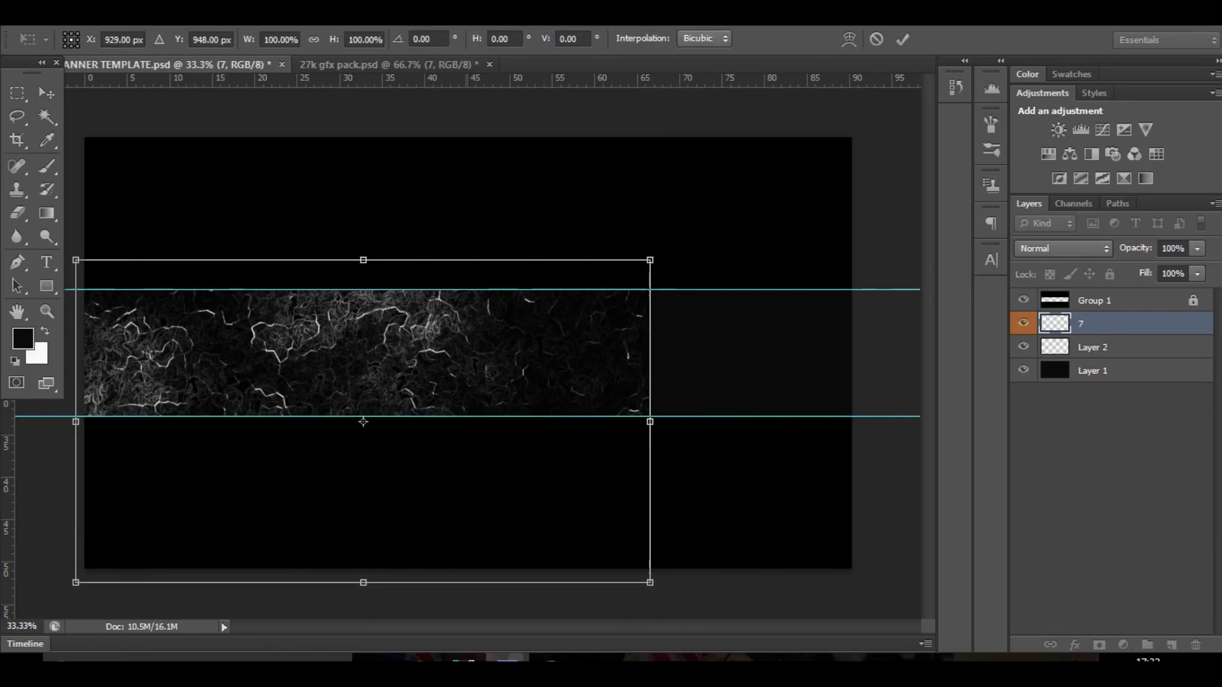
{"action": "left_click_drag", "start_coordinate": [649, 259], "coordinate": [861, 141]}
{"action": "key", "text": "Return"}
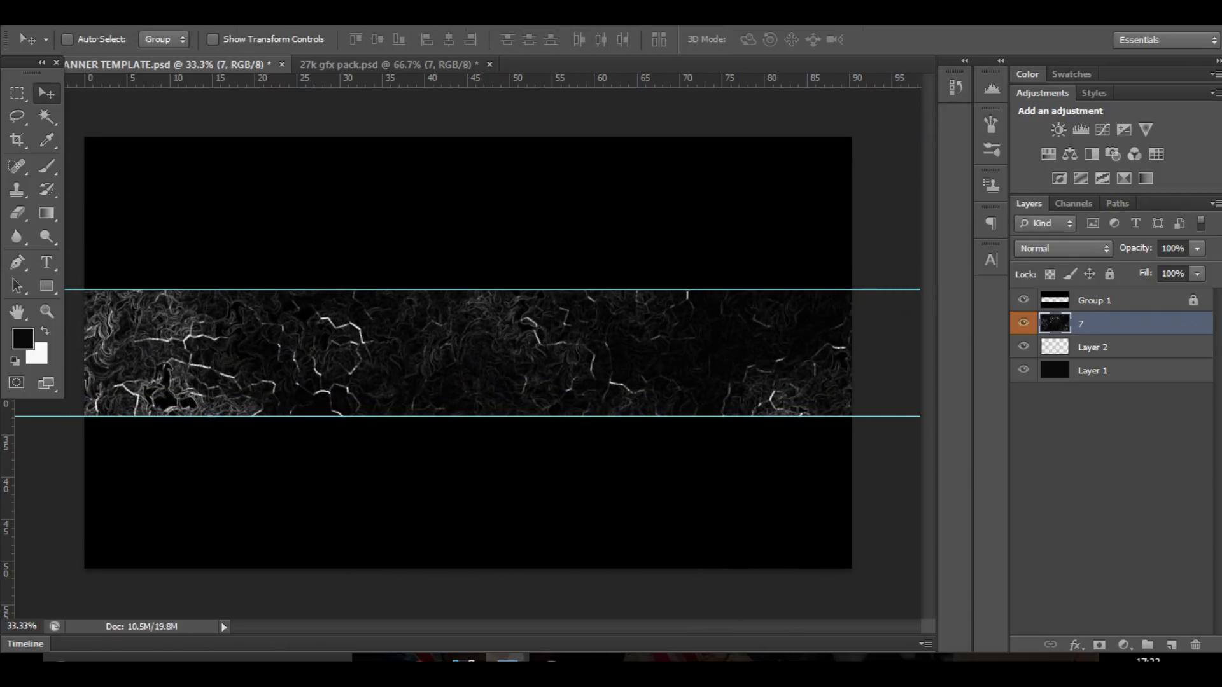
Lower overlay 7's opacity to 26% and delete the empty Layer 2
{"action": "left_click", "coordinate": [1197, 248]}
{"action": "left_click_drag", "start_coordinate": [1197, 268], "coordinate": [1127, 268]}
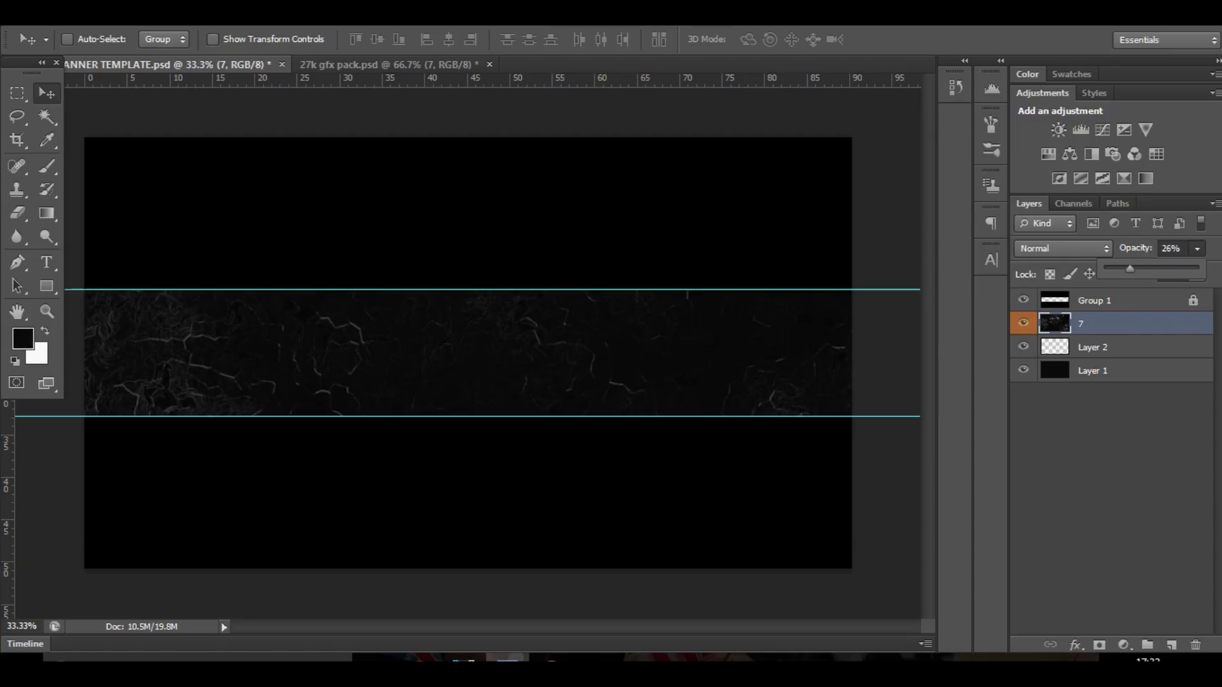
{"action": "left_click", "coordinate": [1092, 347]}
{"action": "key", "text": "Delete"}
{"action": "left_click", "coordinate": [1093, 323]}
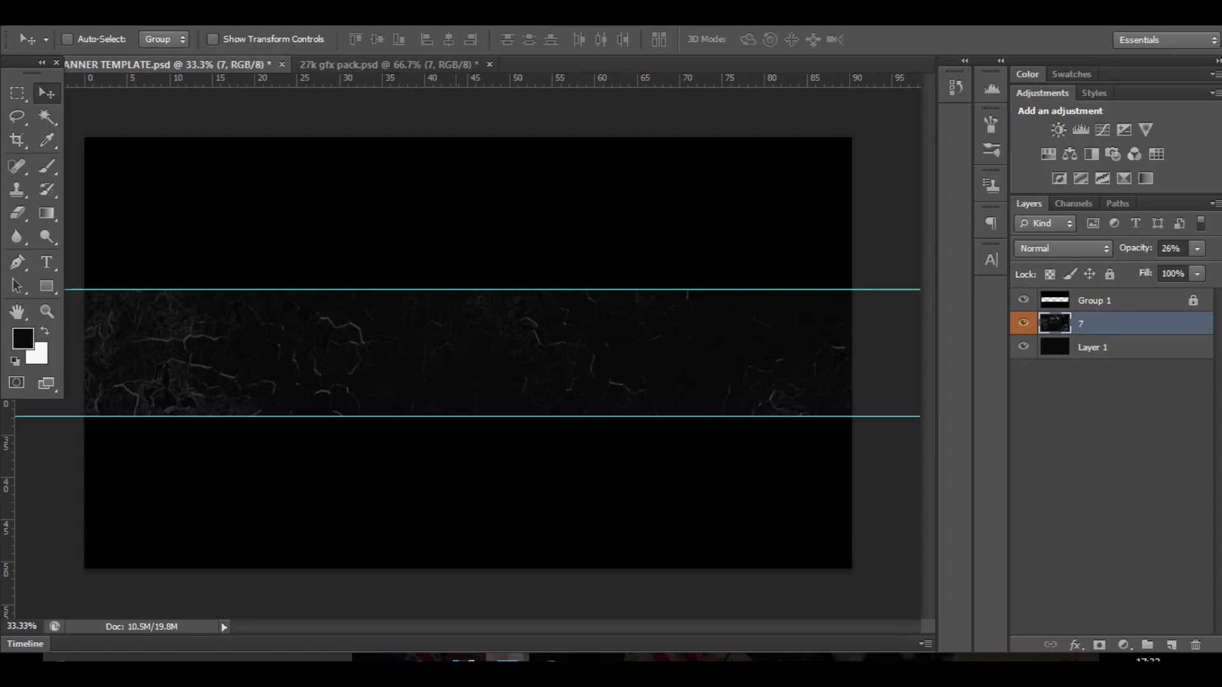
In the gfx pack, hide overlay 7, show overlay 14 and copy it into the banner template
{"action": "left_click", "coordinate": [394, 65]}
{"action": "left_click", "coordinate": [1023, 622]}
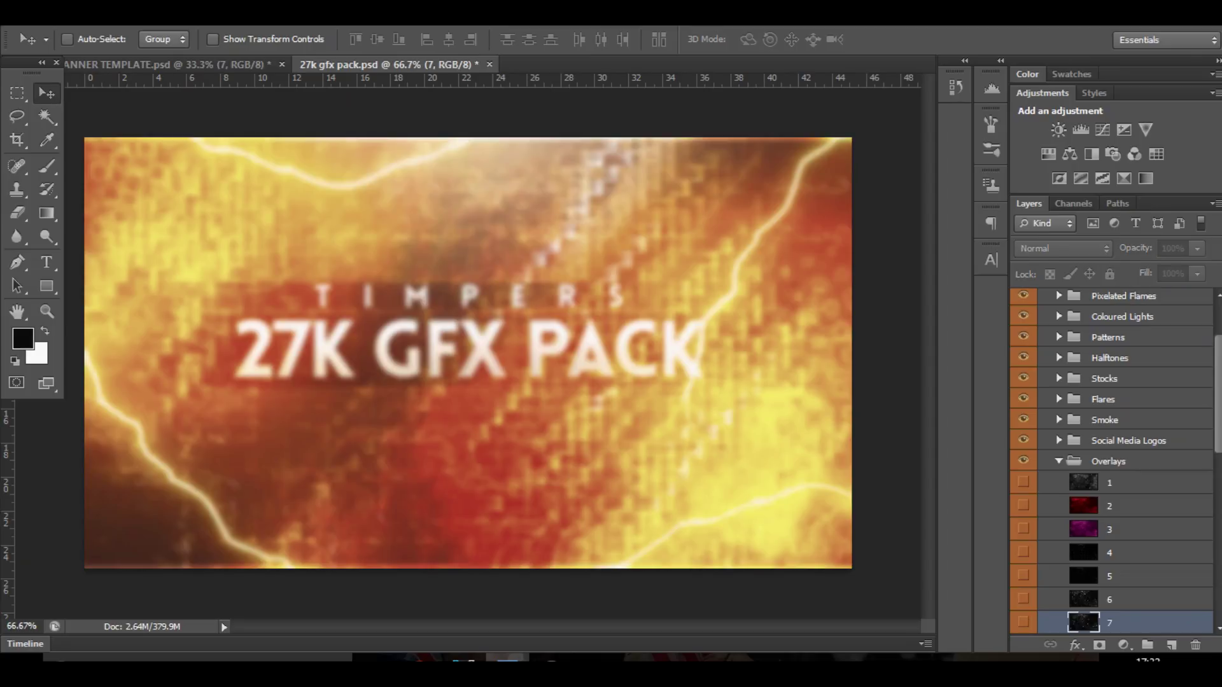
{"action": "scroll", "coordinate": [1110, 461], "scroll_direction": "down", "scroll_amount": 5}
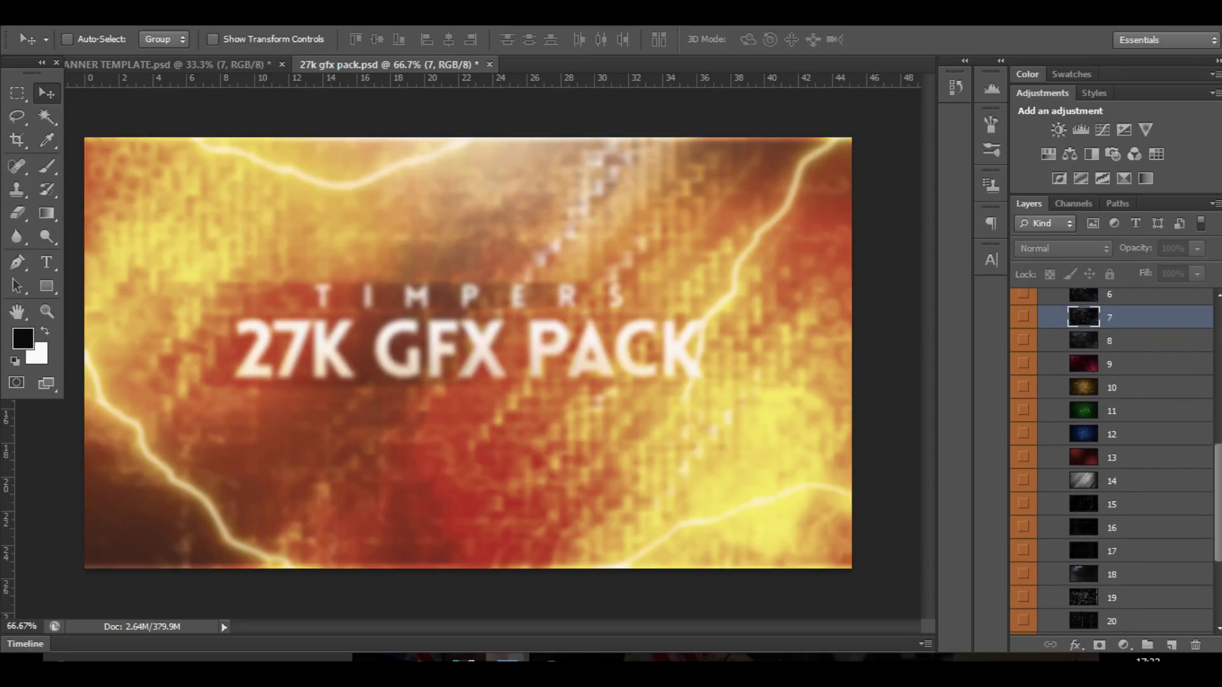
{"action": "left_click", "coordinate": [1024, 480]}
{"action": "left_click", "coordinate": [1111, 481]}
{"action": "mouse_move", "coordinate": [432, 248]}
{"action": "left_mouse_down"}
{"action": "mouse_move", "coordinate": [184, 64]}
{"action": "mouse_move", "coordinate": [530, 322]}
{"action": "left_mouse_up"}
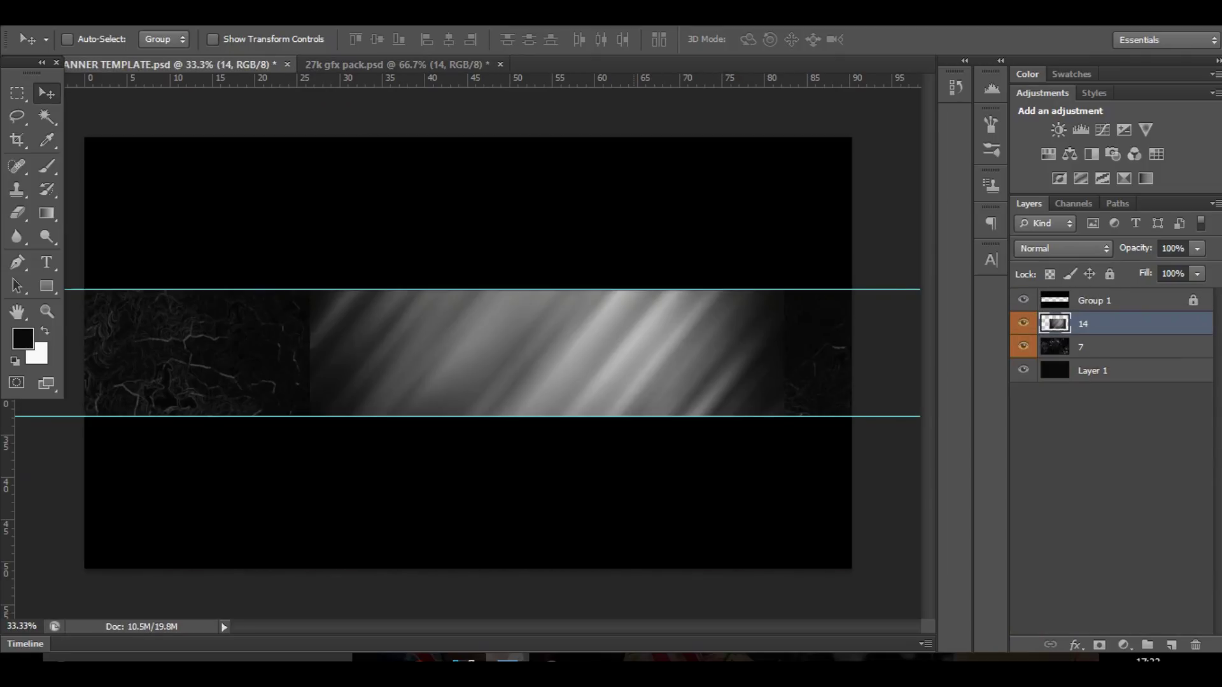
Enlarge overlay 14 to about 166% with Free Transform and position it over the full width of the banner strip
{"action": "key", "text": "ctrl+t"}
{"action": "left_click_drag", "start_coordinate": [784, 240], "coordinate": [940, 153]}
{"action": "left_click_drag", "start_coordinate": [669, 344], "coordinate": [616, 334]}
{"action": "left_click_drag", "start_coordinate": [621, 280], "coordinate": [602, 289]}
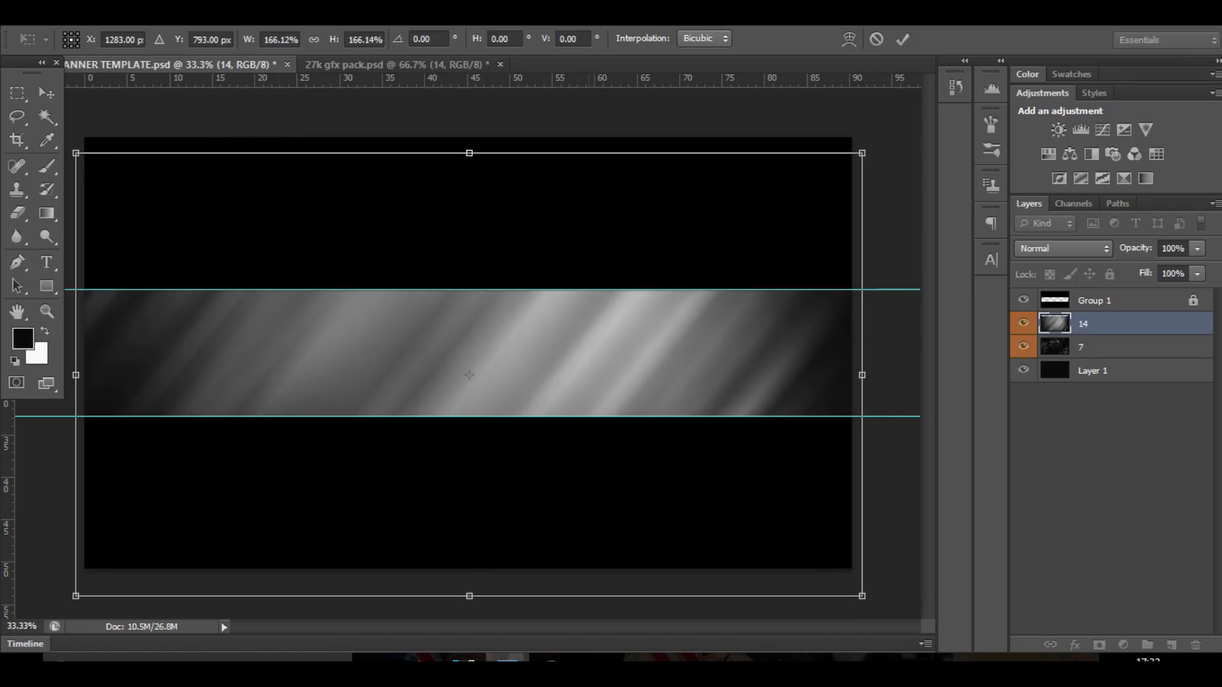
{"action": "key", "text": "Return"}
Cycle through the blend modes for overlay 14 and set it to Color Dodge
{"action": "left_click", "coordinate": [1061, 248]}
{"action": "left_click", "coordinate": [1056, 9]}
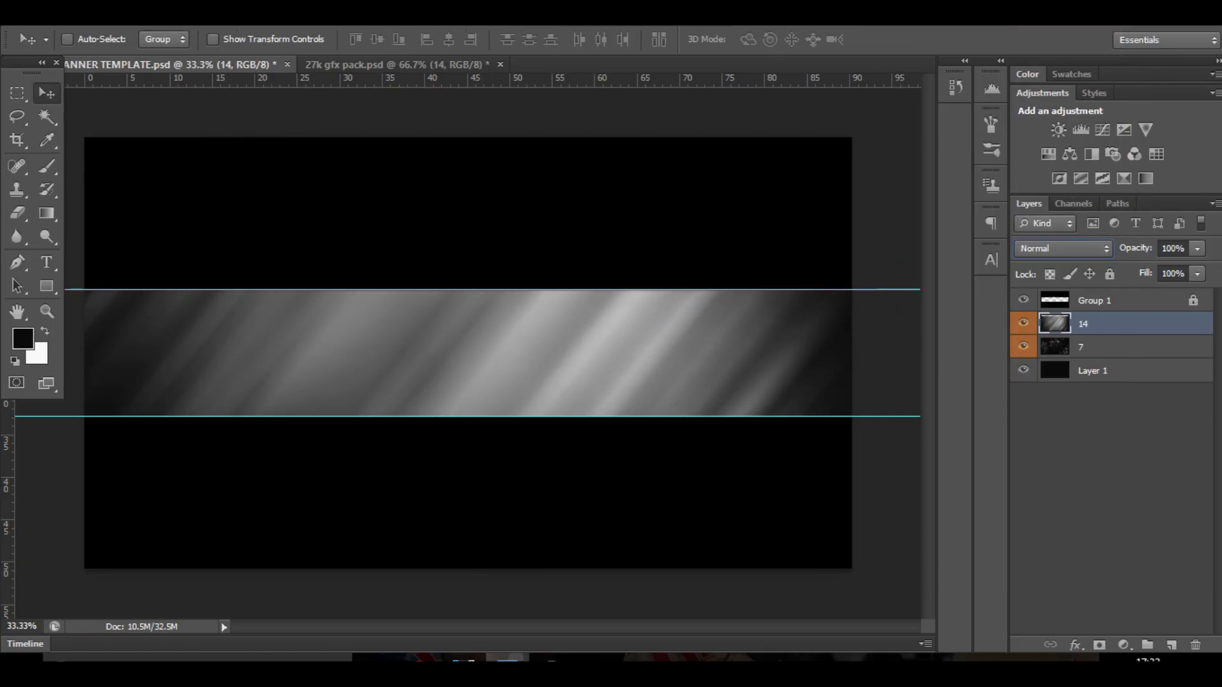
{"action": "key", "text": "Down"}
{"action": "key", "text": "Down"}
{"action": "key", "text": "Down"}
{"action": "key", "text": "Down"}
{"action": "key", "text": "Down"}
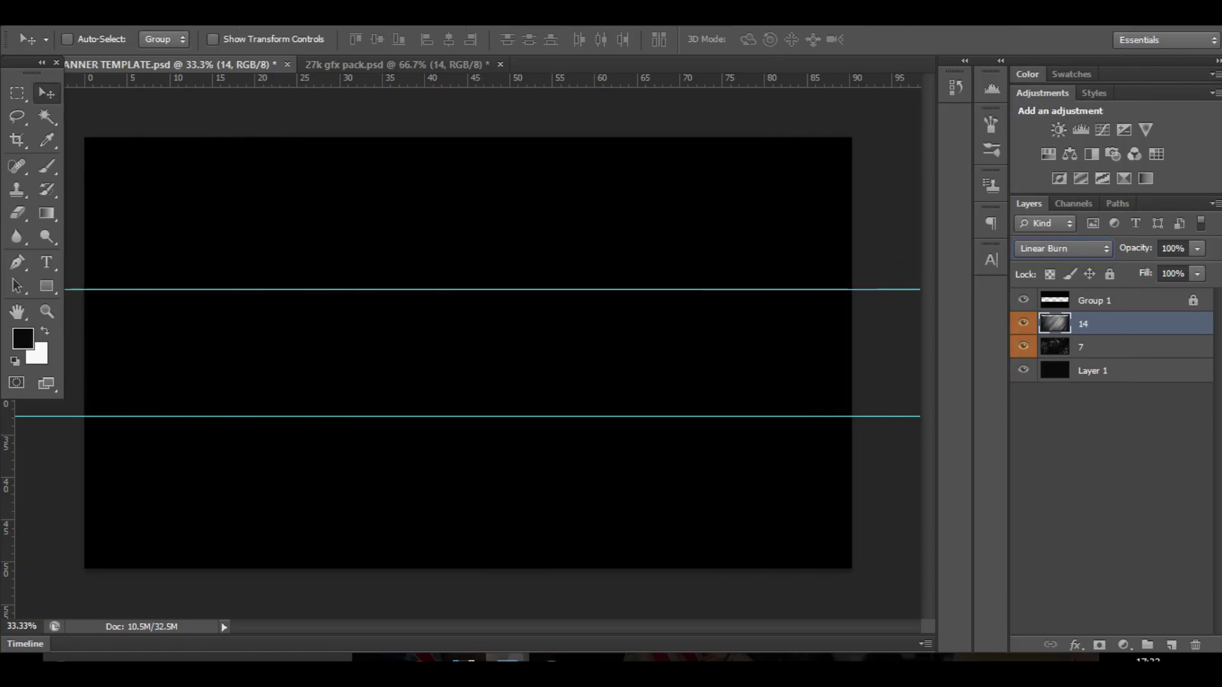
{"action": "key", "text": "Down"}
{"action": "key", "text": "Down"}
{"action": "key", "text": "Down"}
{"action": "key", "text": "Down"}
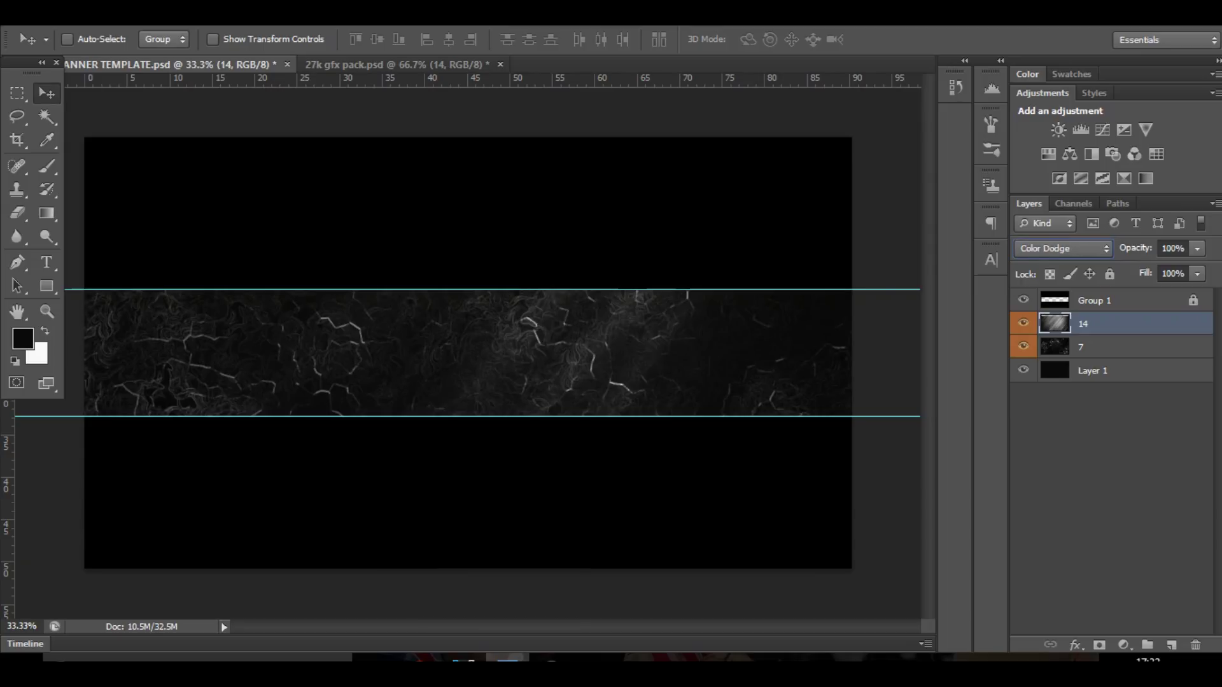
In the gfx pack, hide overlay 14, preview overlays 21 and 19, then show overlay 20 and copy it into the banner template
{"action": "left_click", "coordinate": [396, 65]}
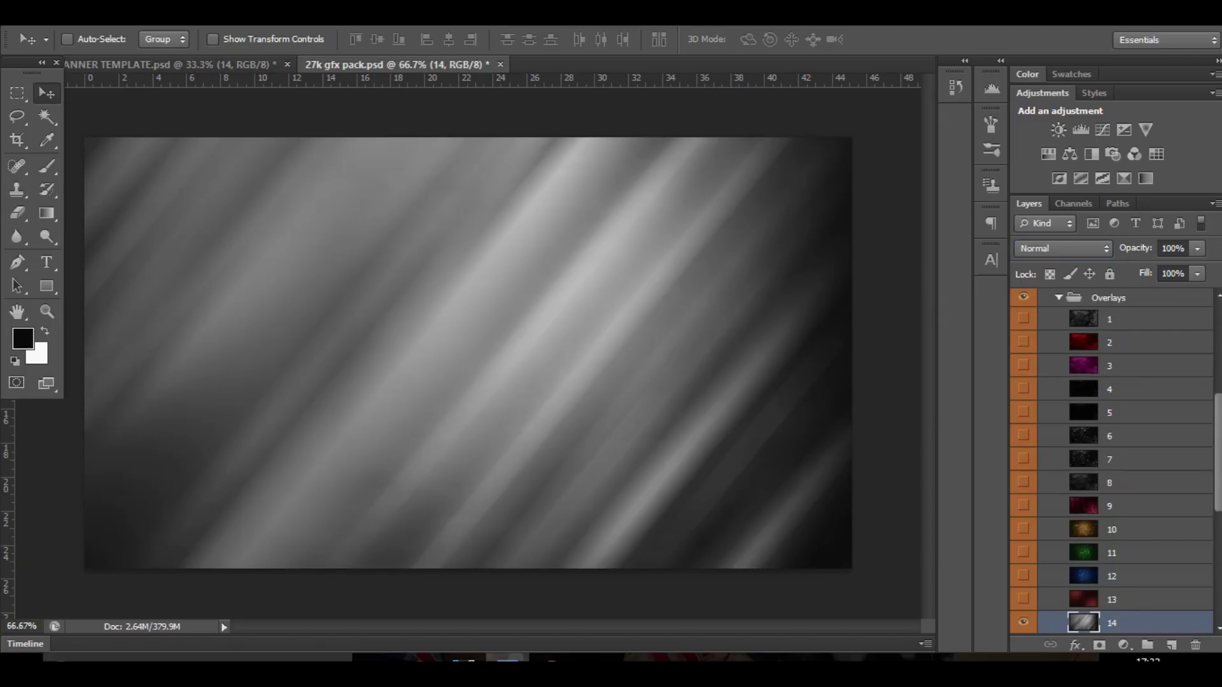
{"action": "left_click", "coordinate": [1023, 622]}
{"action": "scroll", "coordinate": [1023, 623], "scroll_direction": "down", "scroll_amount": 7}
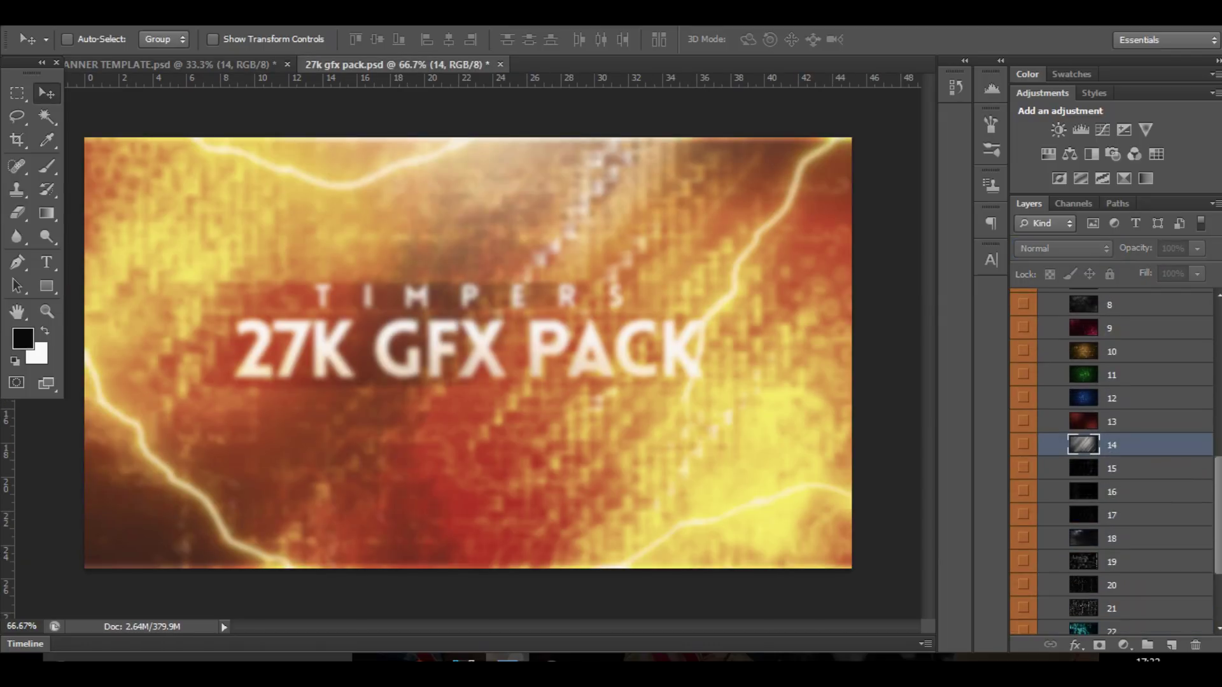
{"action": "scroll", "coordinate": [1023, 573], "scroll_direction": "down", "scroll_amount": 1}
{"action": "left_click", "coordinate": [1024, 538]}
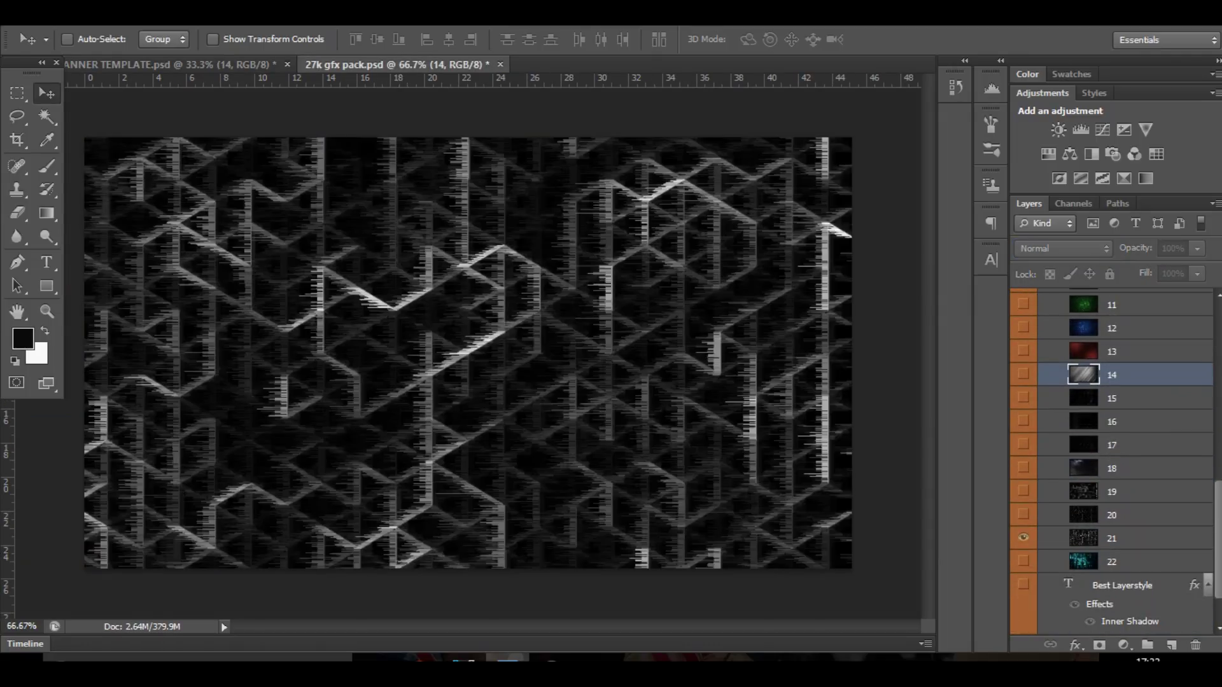
{"action": "left_click", "coordinate": [1023, 538]}
{"action": "left_click", "coordinate": [1024, 491]}
{"action": "left_click", "coordinate": [1023, 491]}
{"action": "left_click", "coordinate": [1023, 515]}
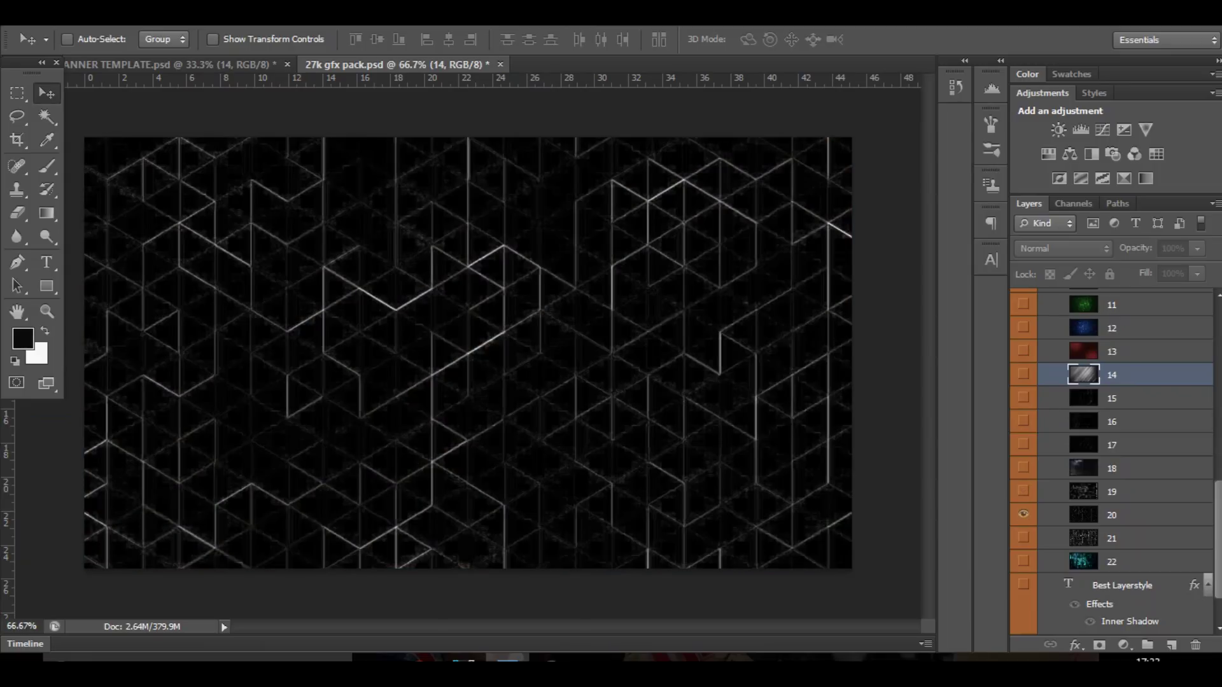
{"action": "left_click", "coordinate": [1112, 514]}
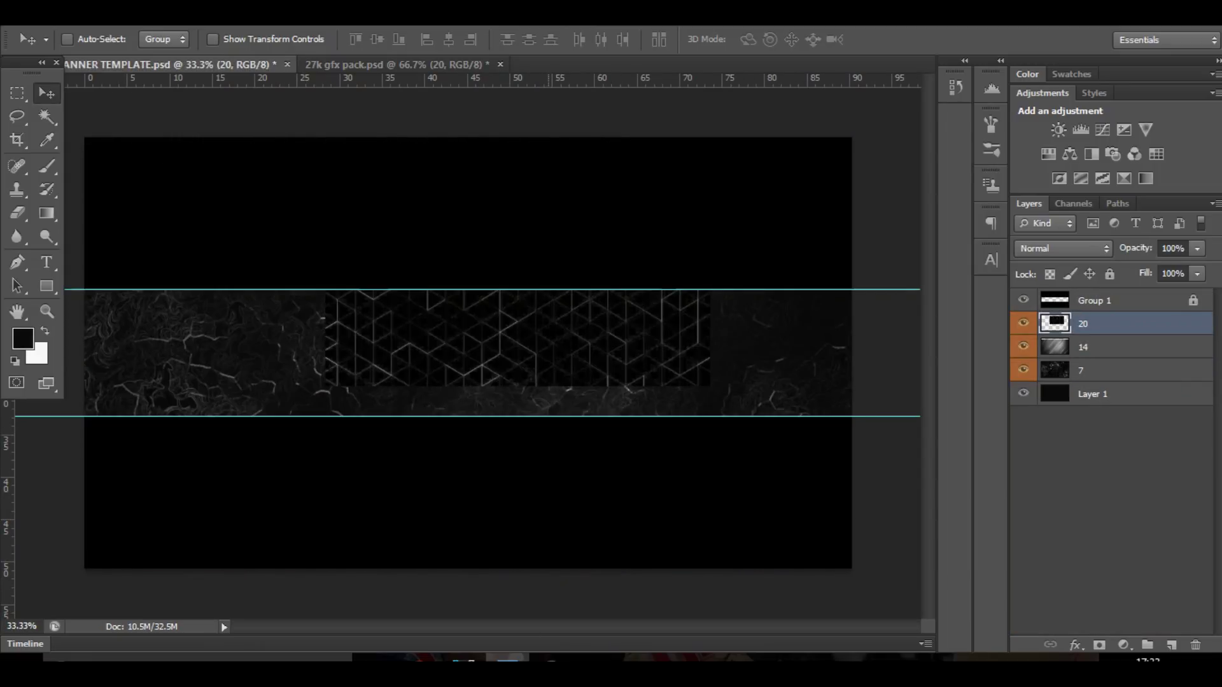
Enlarge overlay 20 to about 226% with Free Transform and place it over the banner strip
{"action": "key", "text": "ctrl+t"}
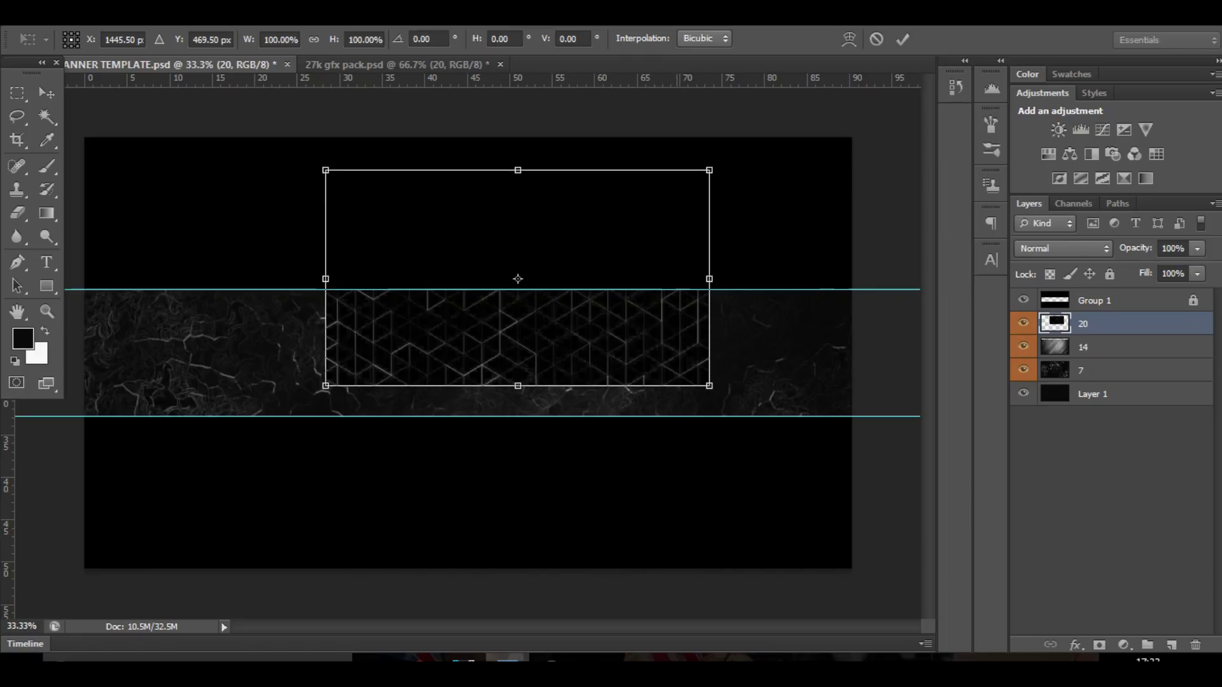
{"action": "left_click_drag", "start_coordinate": [709, 386], "coordinate": [952, 521]}
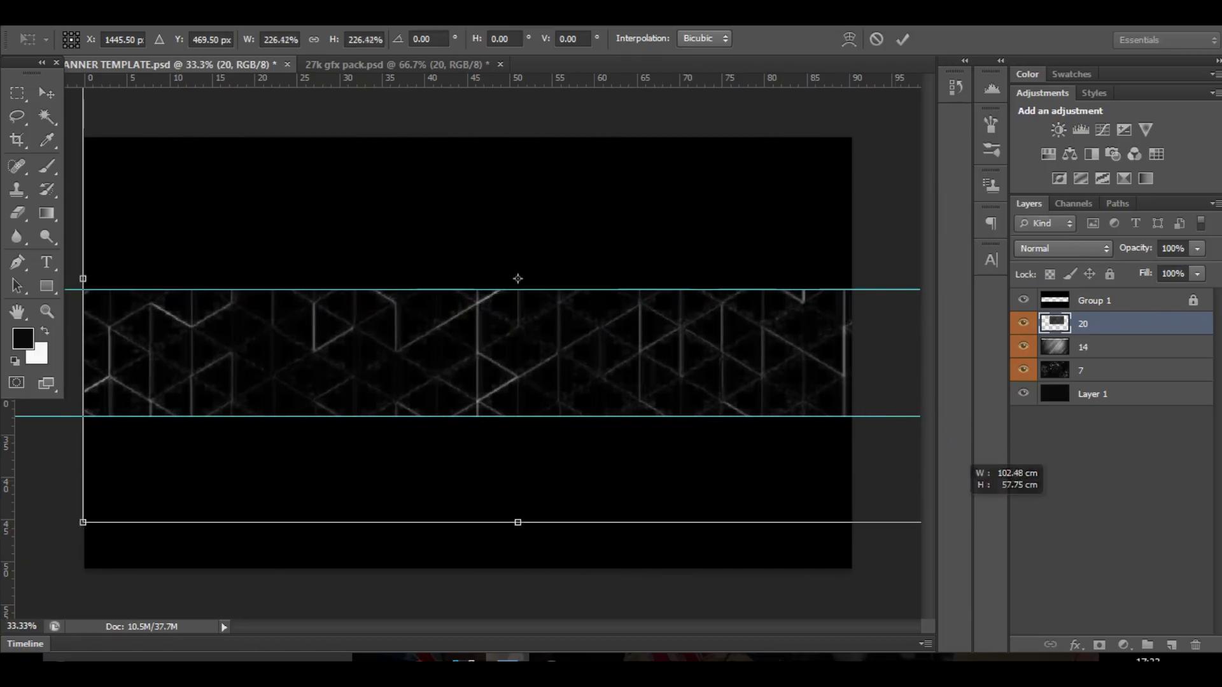
{"action": "left_click_drag", "start_coordinate": [764, 397], "coordinate": [732, 409]}
{"action": "left_click_drag", "start_coordinate": [752, 367], "coordinate": [707, 377]}
{"action": "key", "text": "Return"}
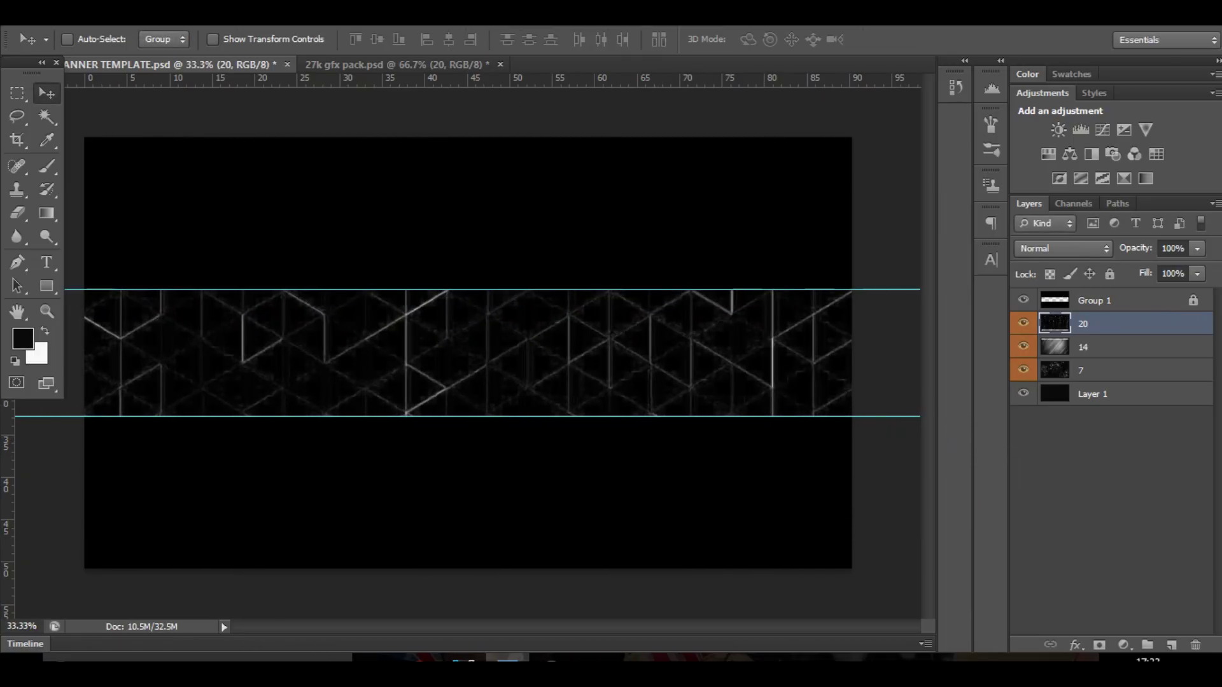
Scale overlay 20 down to about 88.75% and realign it to the banner's width
{"action": "key", "text": "ctrl+t"}
{"action": "left_click_drag", "start_coordinate": [881, 535], "coordinate": [833, 508]}
{"action": "left_click_drag", "start_coordinate": [772, 456], "coordinate": [788, 458]}
{"action": "left_click_drag", "start_coordinate": [795, 410], "coordinate": [800, 410]}
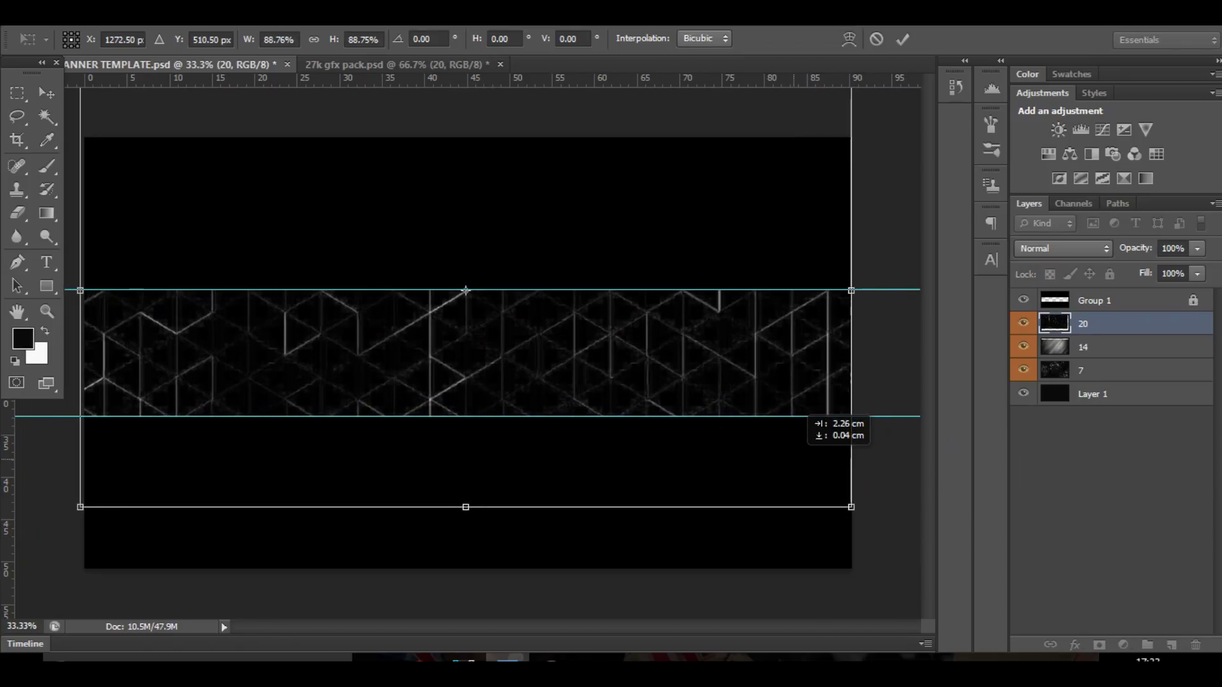
{"action": "key", "text": "Return"}
Set overlay 20's blend mode to Color Dodge and duplicate the layer
{"action": "left_click", "coordinate": [1063, 248]}
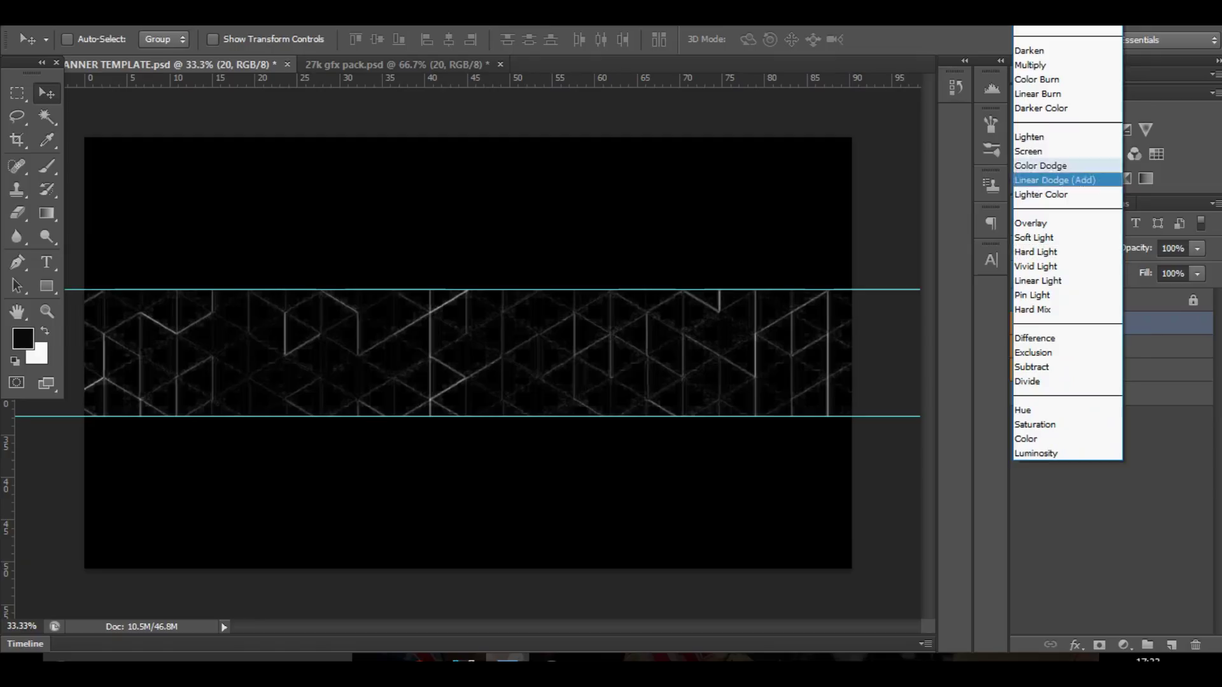
{"action": "left_click", "coordinate": [1056, 164]}
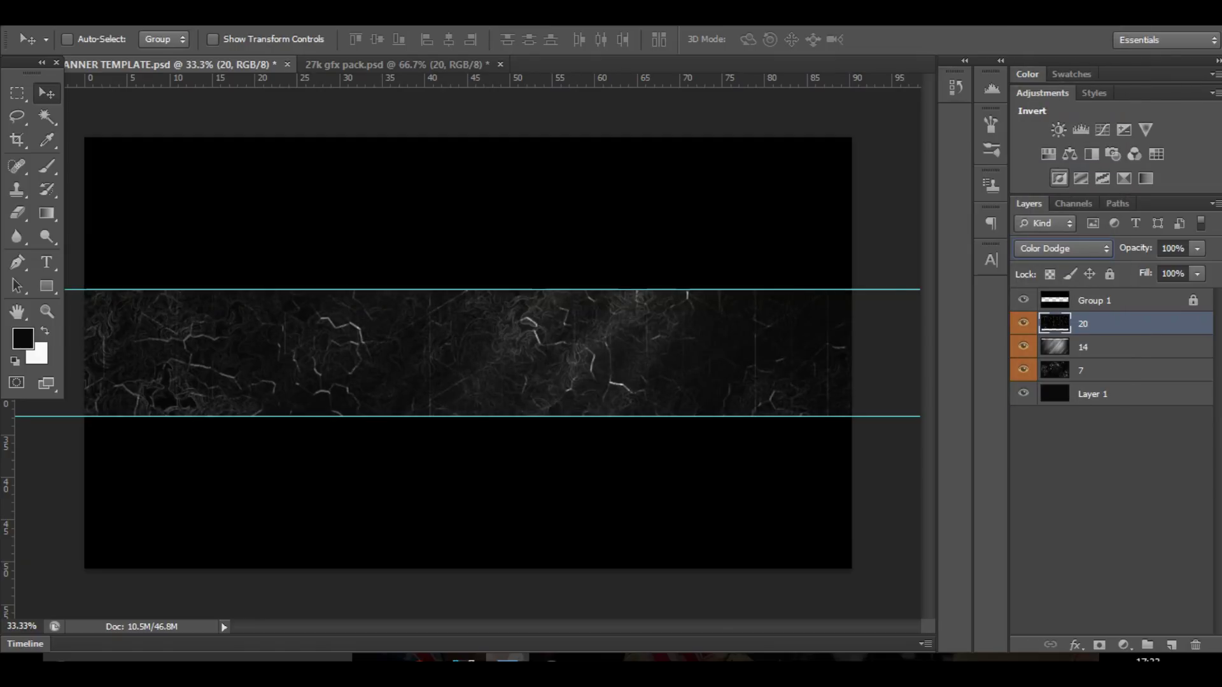
{"action": "key", "text": "ctrl+j"}
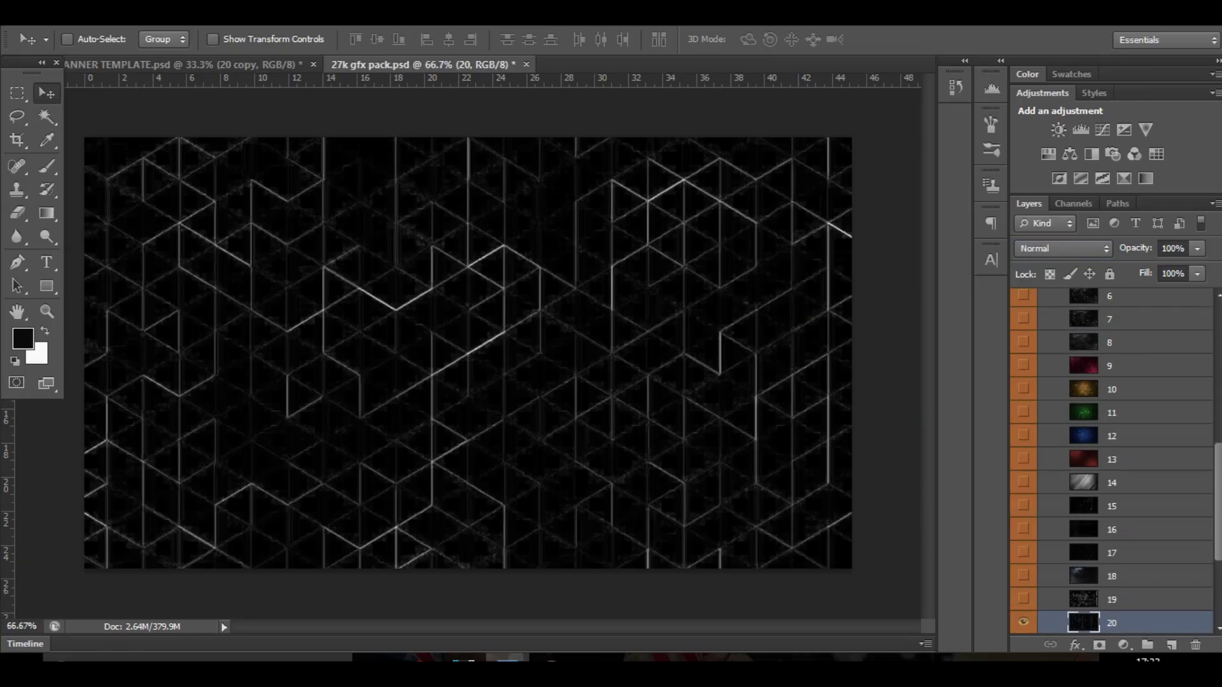
In the gfx pack, hide overlay 20 and collapse the Overlays group
{"action": "left_click", "coordinate": [1023, 622]}
{"action": "scroll", "coordinate": [1110, 458], "scroll_direction": "up", "scroll_amount": 8}
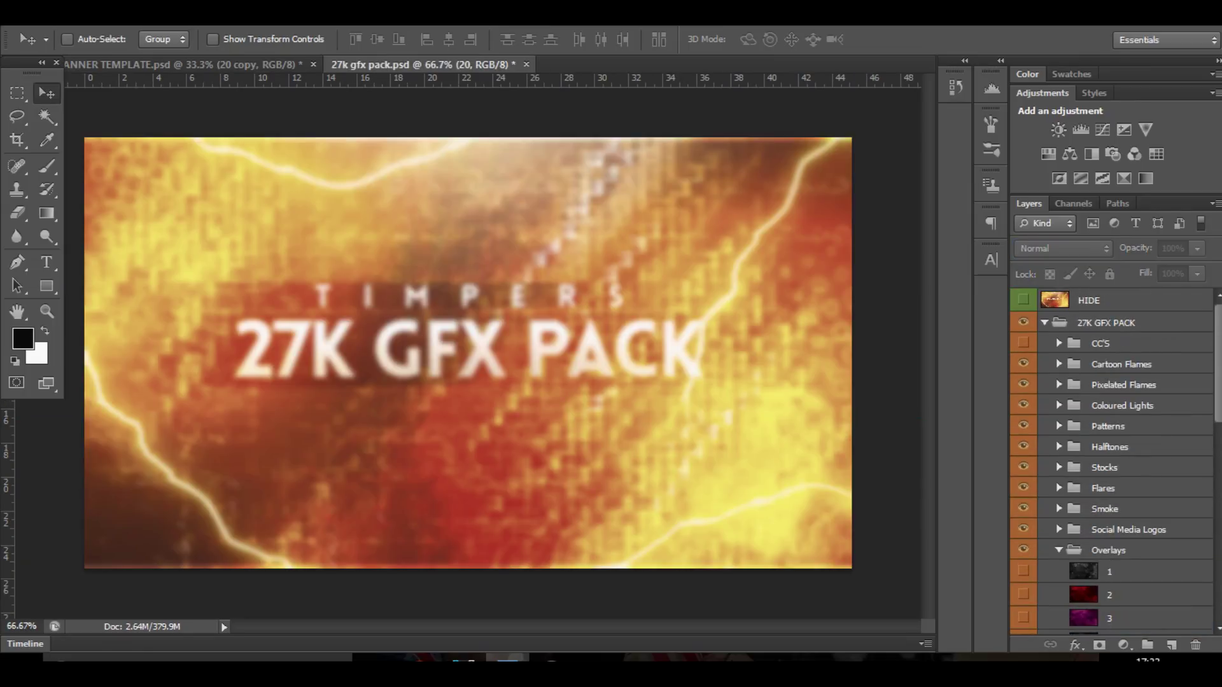
{"action": "left_click", "coordinate": [1108, 550]}
{"action": "left_click", "coordinate": [1058, 550]}
{"action": "scroll", "coordinate": [1110, 458], "scroll_direction": "down", "scroll_amount": 2}
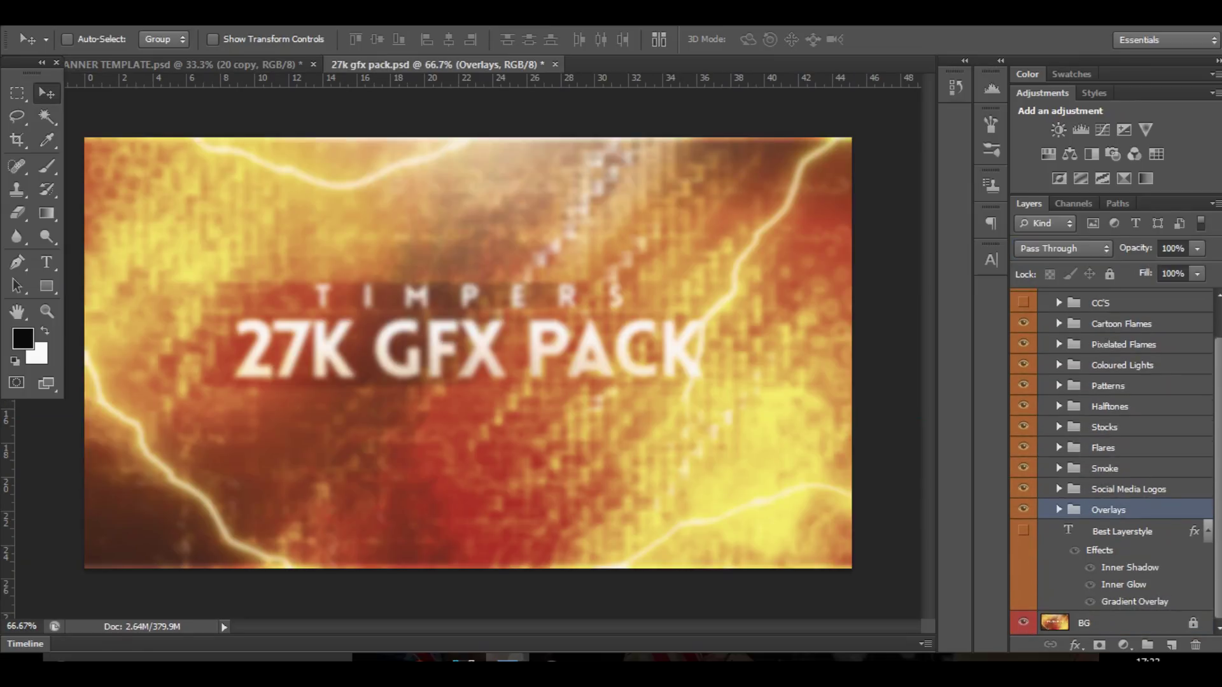
Expand the Stocks group, show the purple code stock 12 and copy it into the banner template
{"action": "left_click", "coordinate": [1104, 427]}
{"action": "left_click", "coordinate": [1058, 427]}
{"action": "scroll", "coordinate": [1110, 458], "scroll_direction": "down", "scroll_amount": 10}
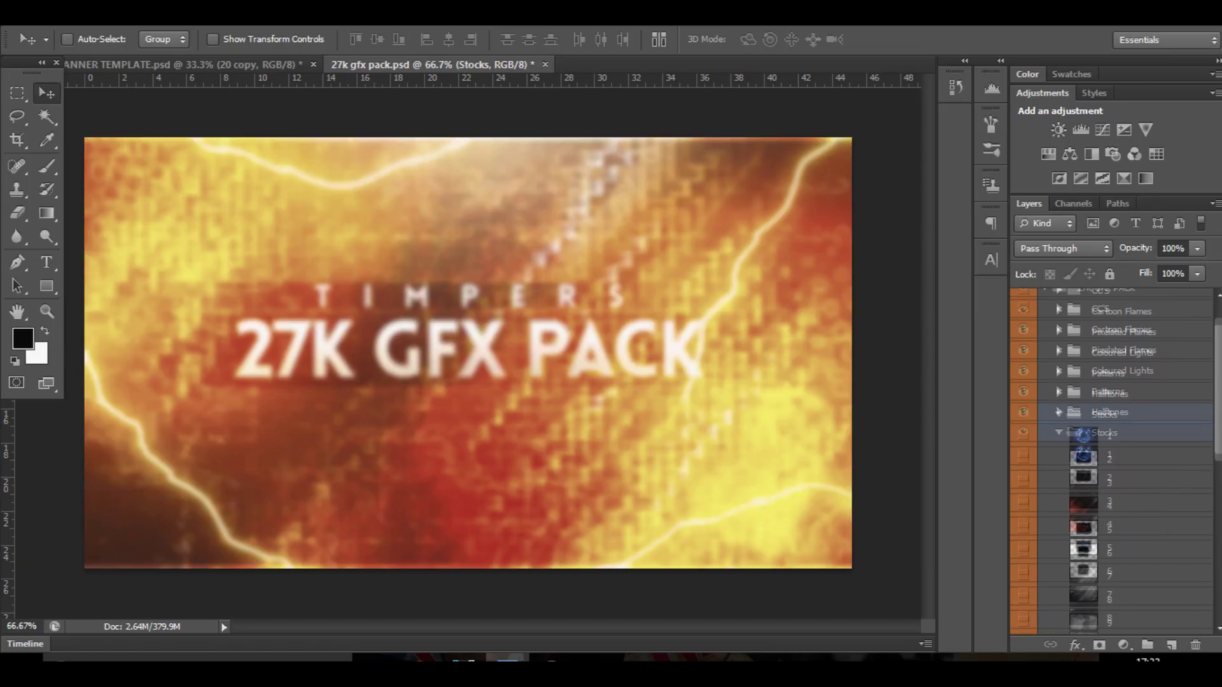
{"action": "scroll", "coordinate": [1111, 458], "scroll_direction": "down", "scroll_amount": 1}
{"action": "left_click", "coordinate": [1023, 369]}
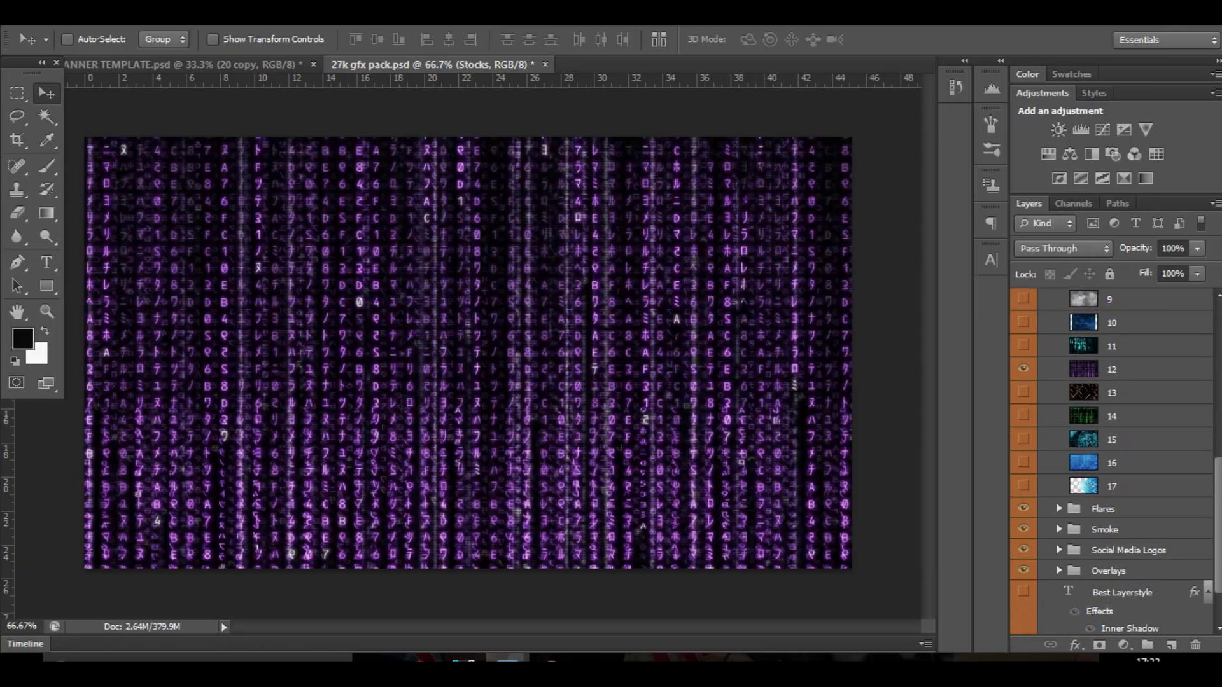
{"action": "left_click", "coordinate": [1127, 369]}
{"action": "mouse_move", "coordinate": [446, 318]}
{"action": "left_mouse_down"}
{"action": "mouse_move", "coordinate": [286, 165]}
{"action": "mouse_move", "coordinate": [217, 64]}
{"action": "mouse_move", "coordinate": [306, 210]}
{"action": "mouse_move", "coordinate": [432, 305]}
{"action": "left_mouse_up"}
Enlarge and reposition stock 12 with Free Transform so it covers the full width of the banner strip
{"action": "key", "text": "ctrl+t"}
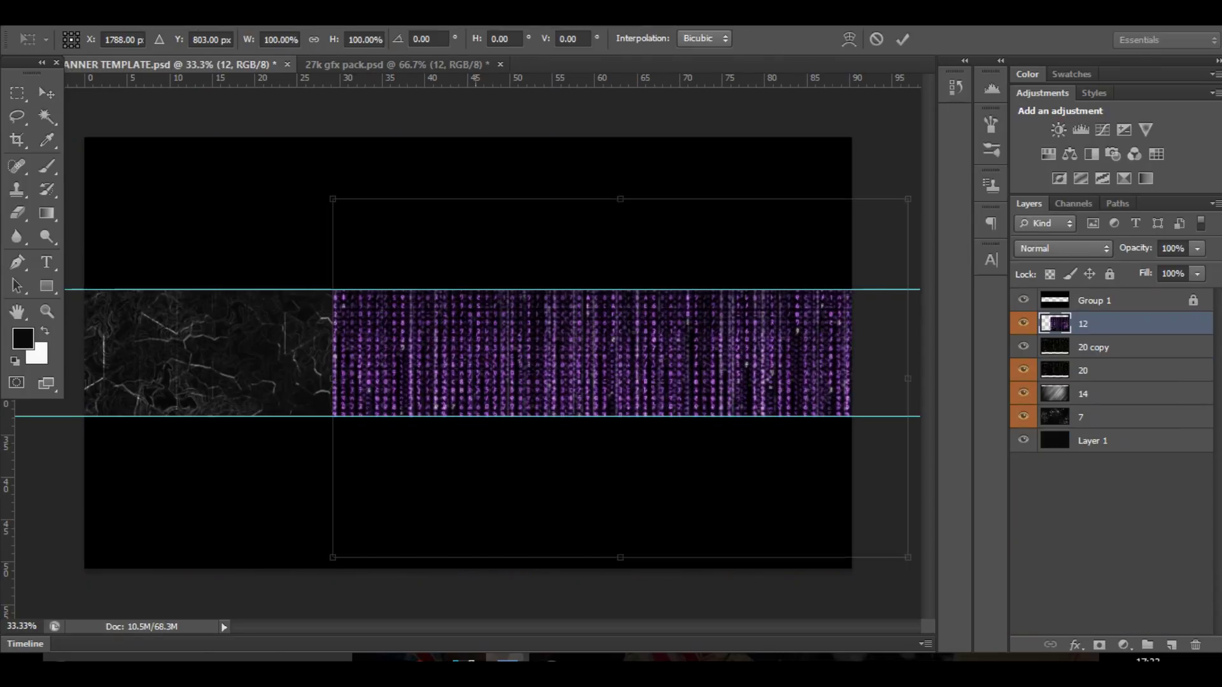
{"action": "left_click_drag", "start_coordinate": [333, 199], "coordinate": [187, 108]}
{"action": "left_click_drag", "start_coordinate": [464, 224], "coordinate": [341, 190]}
{"action": "key", "text": "Return"}
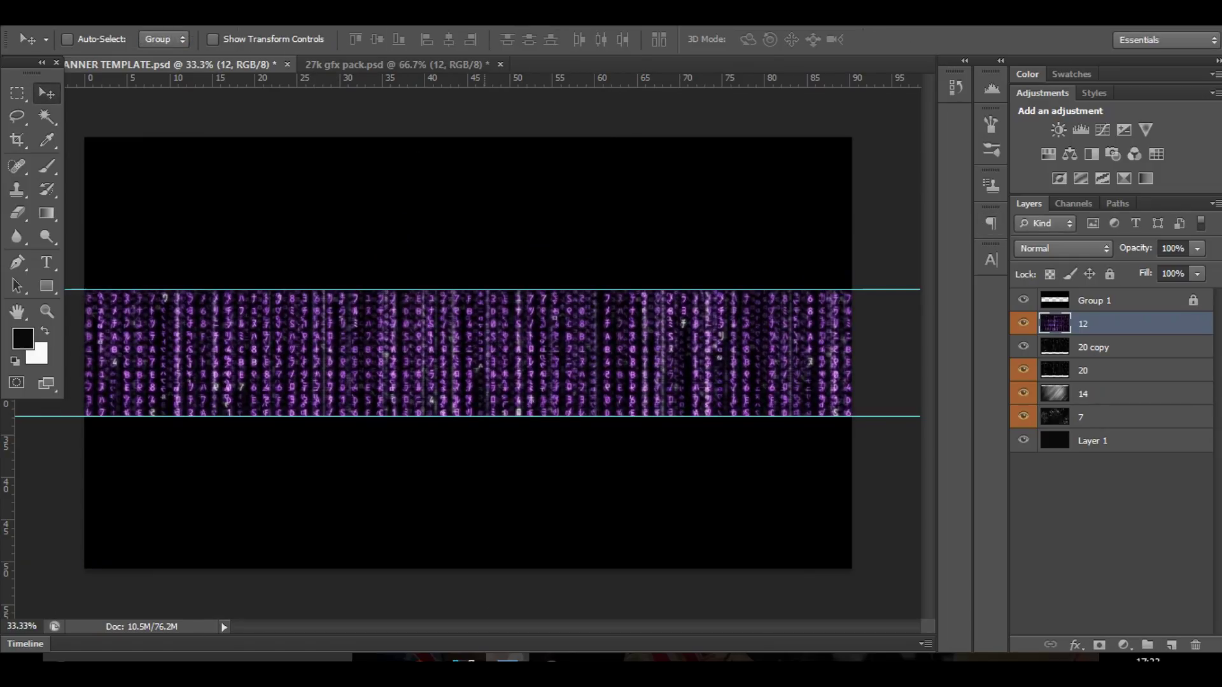
Set stock 12's blend mode to Color Dodge
{"action": "left_click", "coordinate": [1063, 248]}
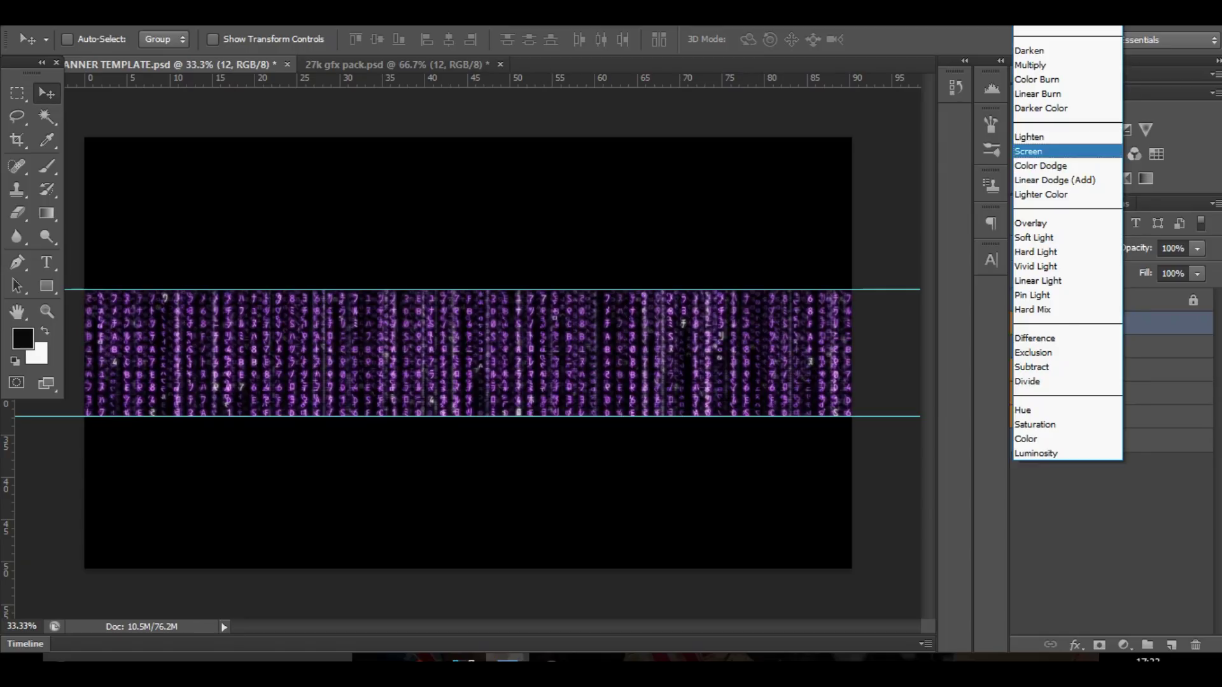
{"action": "left_click", "coordinate": [1056, 134]}
{"action": "key", "text": "Down"}
{"action": "key", "text": "Down"}
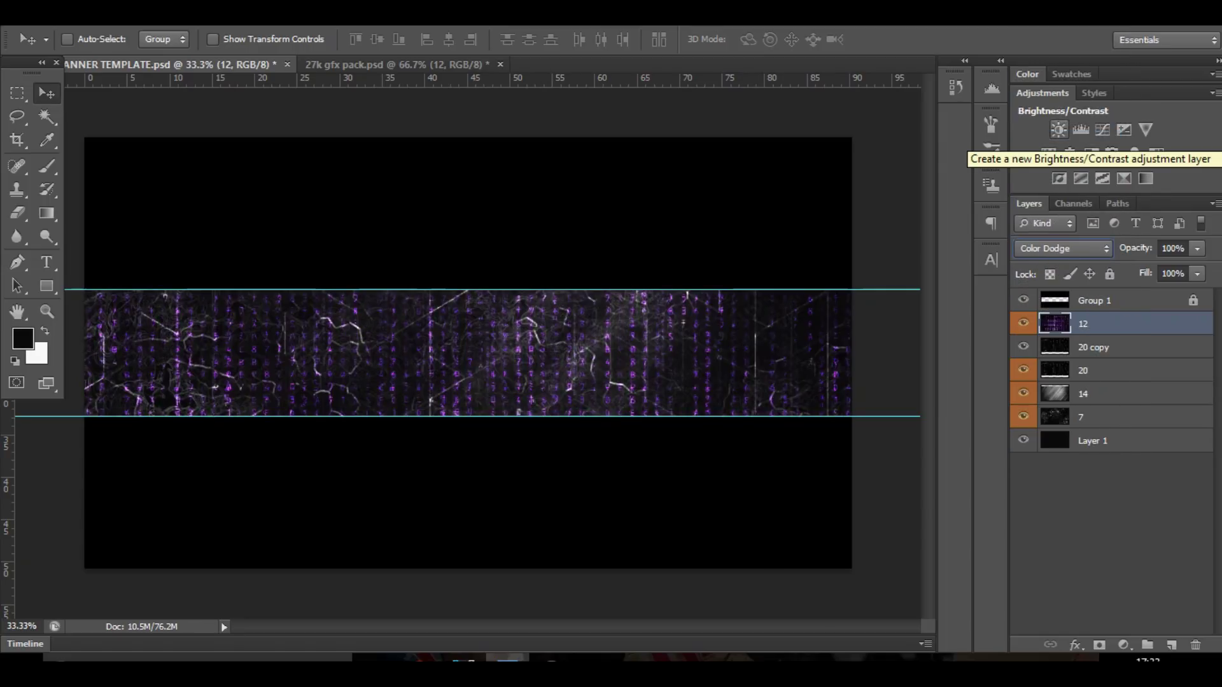
Shift stock 12's hue to -81 to turn it blue and move the layer directly below layer 7
{"action": "key", "text": "ctrl+u"}
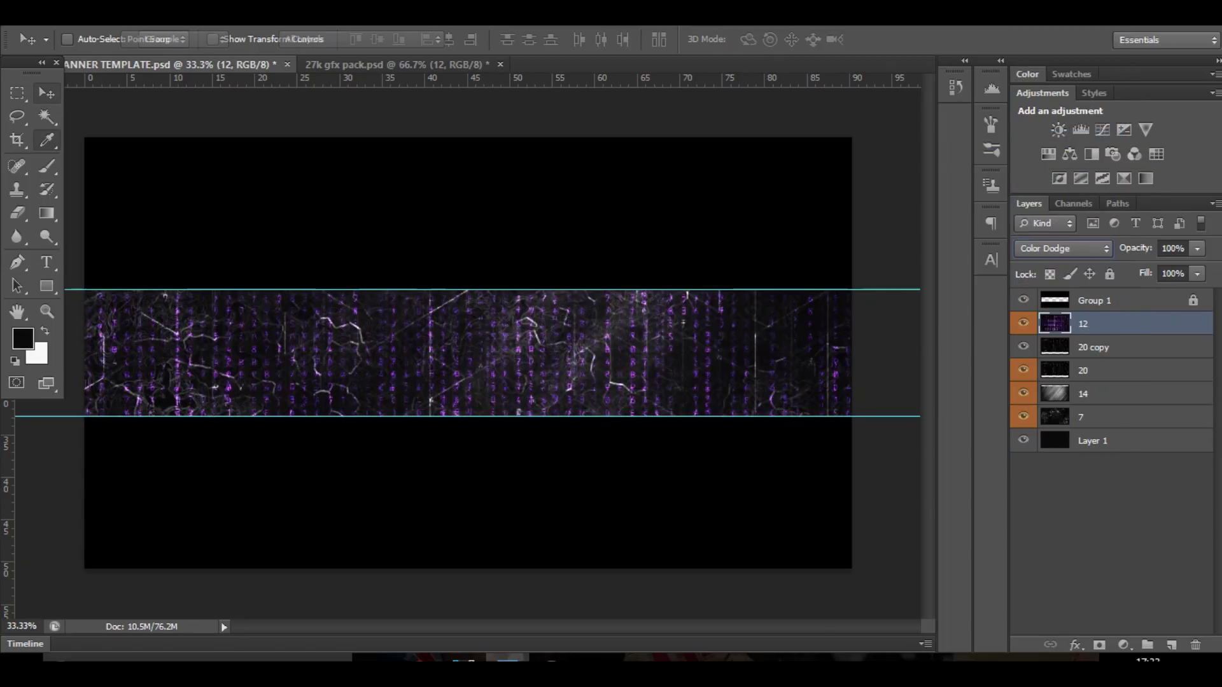
{"action": "left_click_drag", "start_coordinate": [871, 160], "coordinate": [817, 160]}
{"action": "left_click", "coordinate": [1085, 71]}
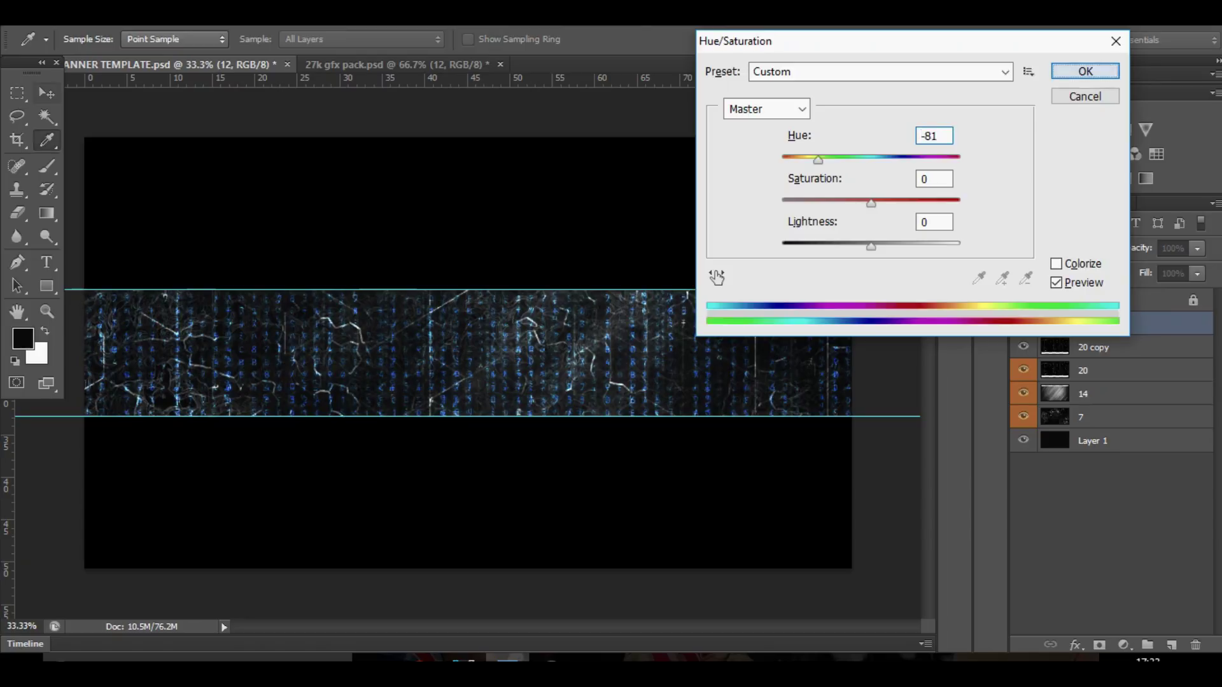
{"action": "left_click_drag", "start_coordinate": [1083, 324], "coordinate": [1083, 426]}
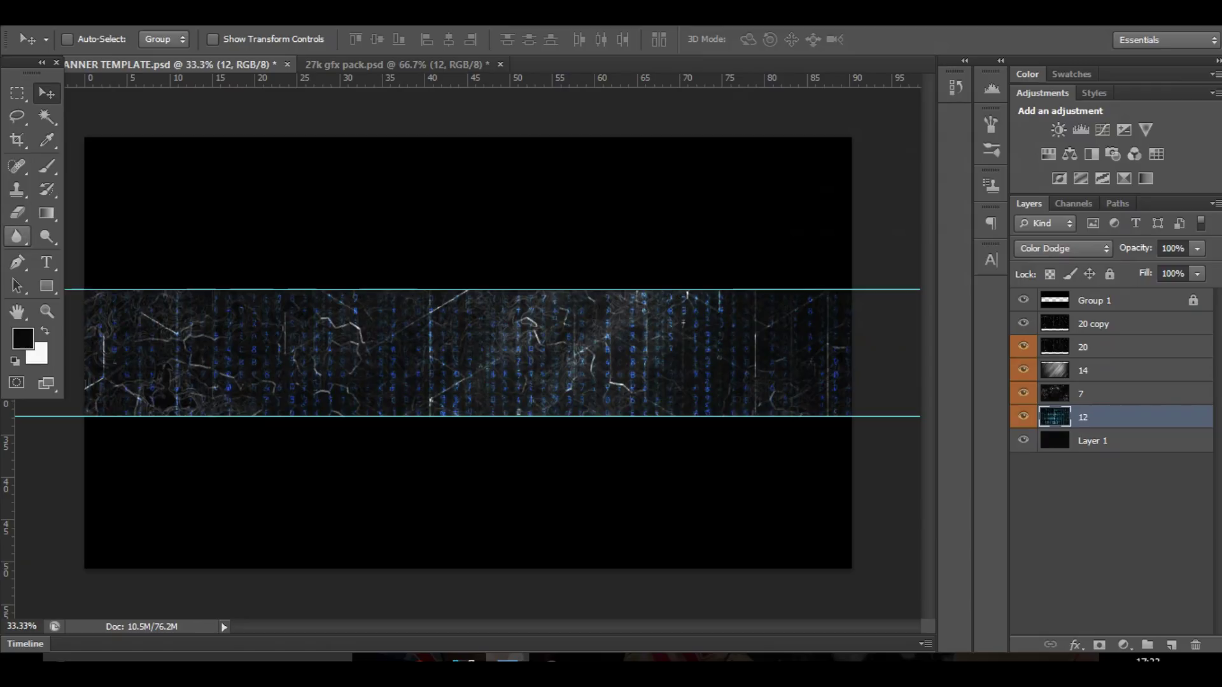
Fade parts of stock 12 along the banner strip with a 1023 px Eraser at 34% flow
{"action": "left_click", "coordinate": [17, 213]}
{"action": "left_click_drag", "start_coordinate": [332, 373], "coordinate": [361, 373]}
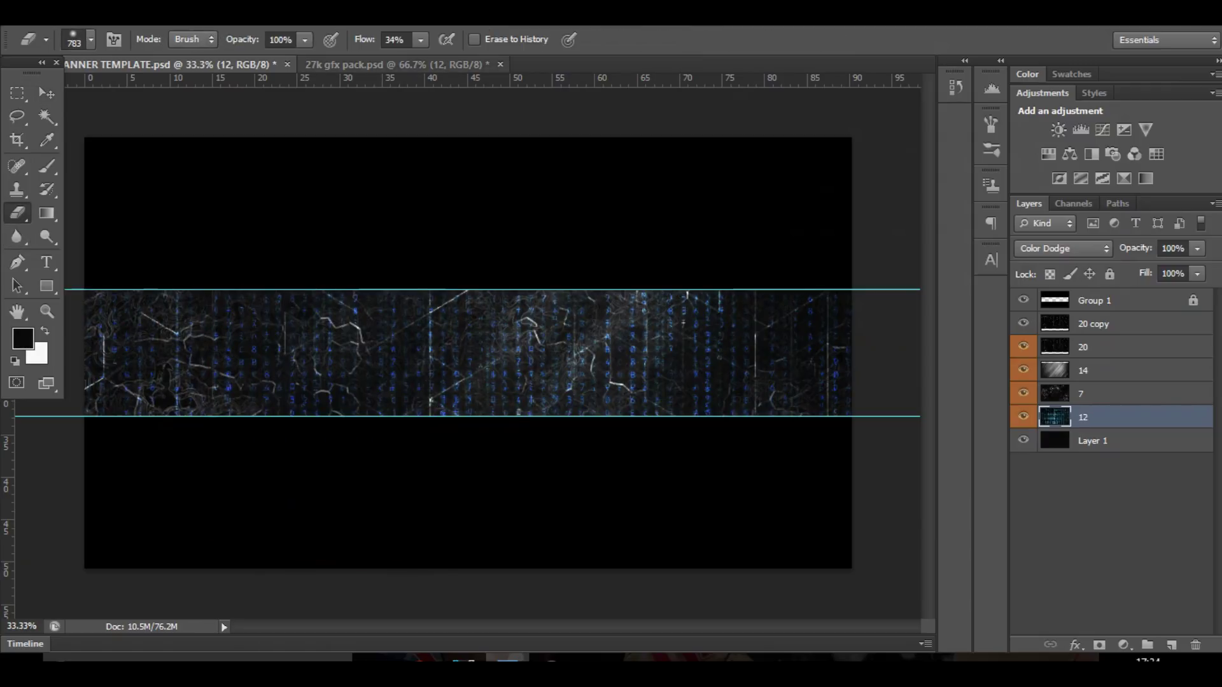
{"action": "left_click", "coordinate": [396, 39]}
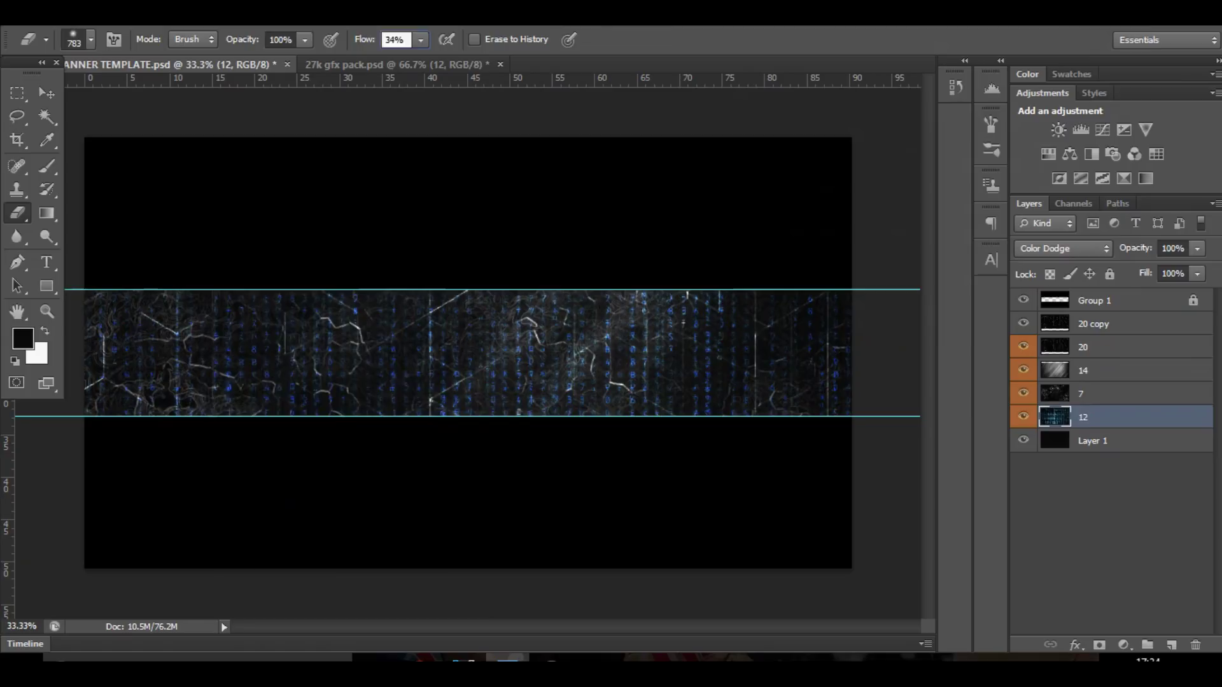
{"action": "left_click_drag", "start_coordinate": [320, 457], "coordinate": [359, 450]}
{"action": "left_click", "coordinate": [316, 492]}
{"action": "left_click", "coordinate": [318, 490]}
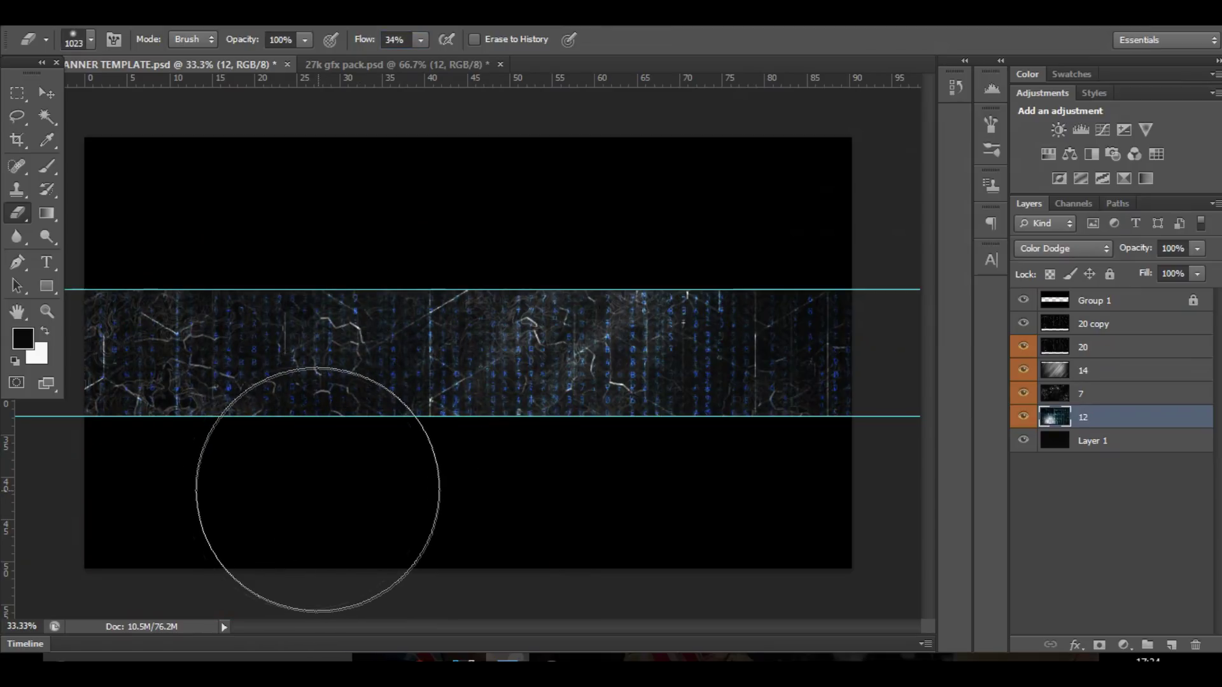
{"action": "mouse_move", "coordinate": [318, 490]}
{"action": "left_mouse_down"}
{"action": "mouse_move", "coordinate": [223, 480]}
{"action": "mouse_move", "coordinate": [234, 448]}
{"action": "mouse_move", "coordinate": [415, 469]}
{"action": "mouse_move", "coordinate": [409, 502]}
{"action": "mouse_move", "coordinate": [351, 440]}
{"action": "mouse_move", "coordinate": [129, 483]}
{"action": "mouse_move", "coordinate": [94, 397]}
{"action": "left_mouse_up"}
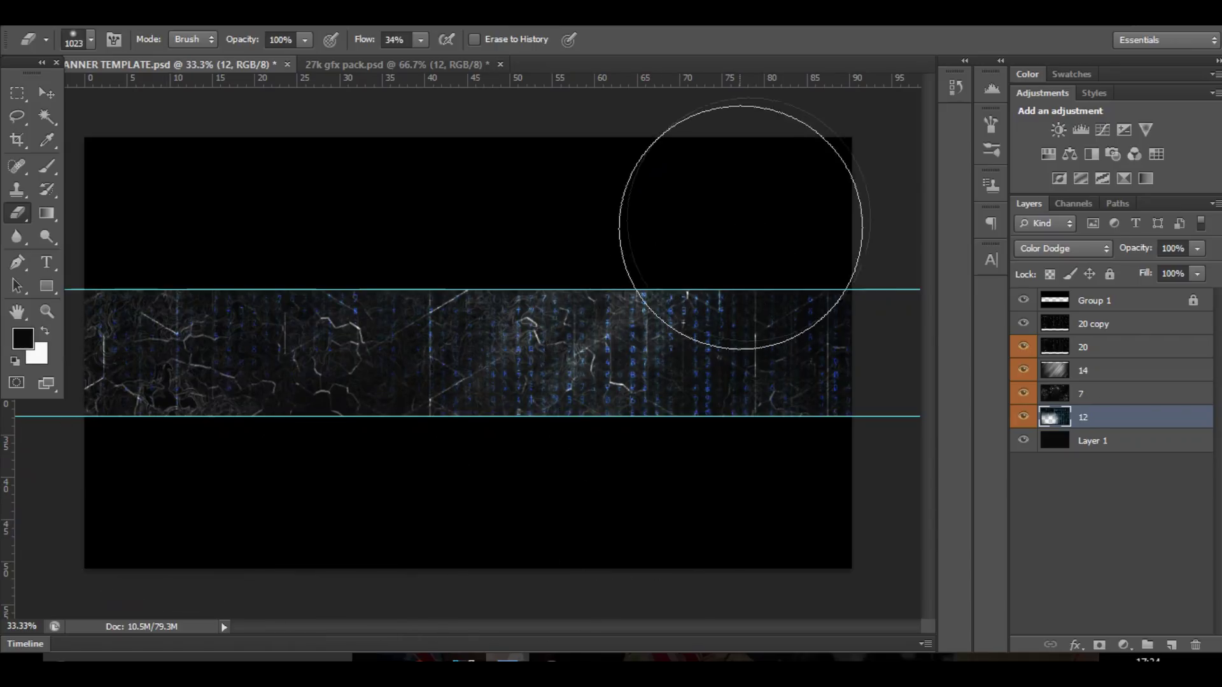
{"action": "mouse_move", "coordinate": [740, 227]}
{"action": "left_mouse_down"}
{"action": "mouse_move", "coordinate": [852, 271]}
{"action": "mouse_move", "coordinate": [799, 246]}
{"action": "mouse_move", "coordinate": [643, 248]}
{"action": "mouse_move", "coordinate": [633, 270]}
{"action": "mouse_move", "coordinate": [593, 269]}
{"action": "mouse_move", "coordinate": [636, 237]}
{"action": "left_mouse_up"}
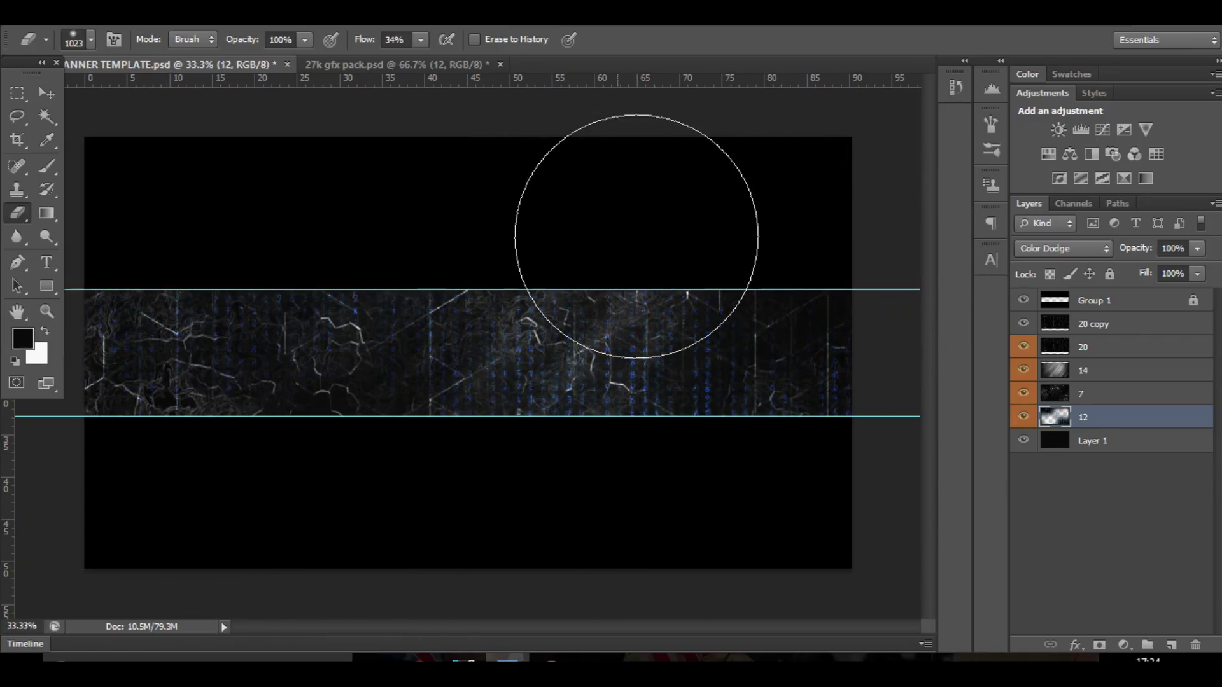
{"action": "left_click", "coordinate": [46, 93]}
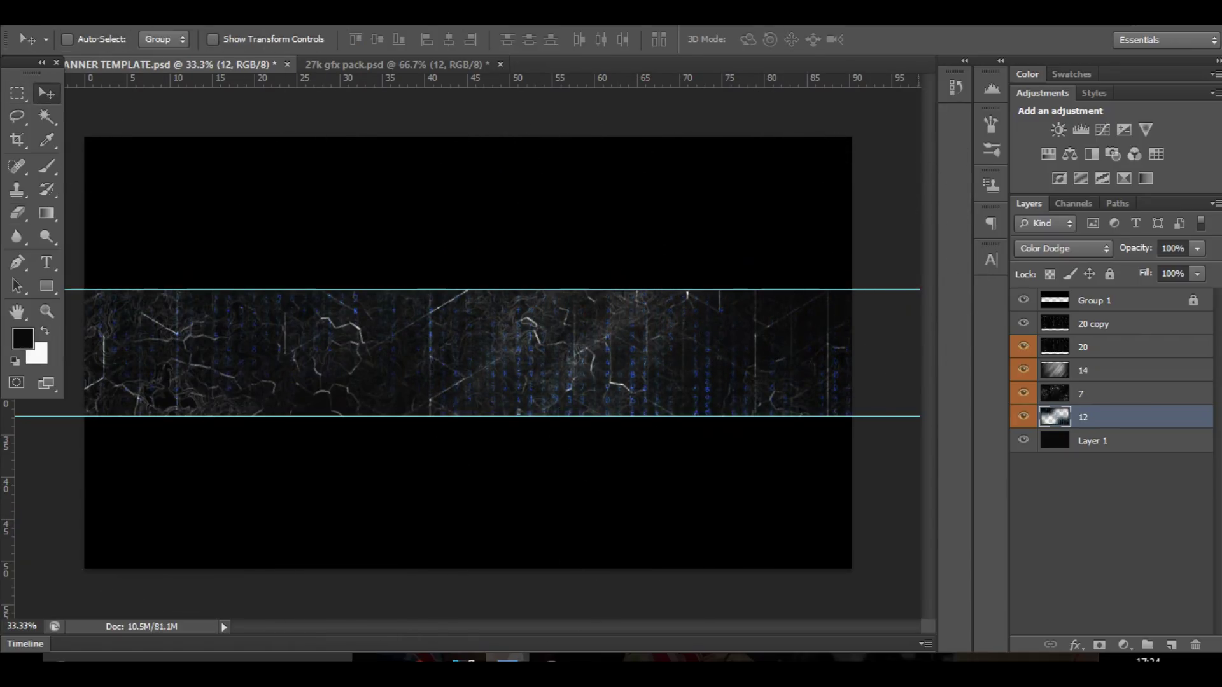
Group the layers from 20 copy down to 12
{"action": "left_click", "coordinate": [1107, 323], "text": "shift"}
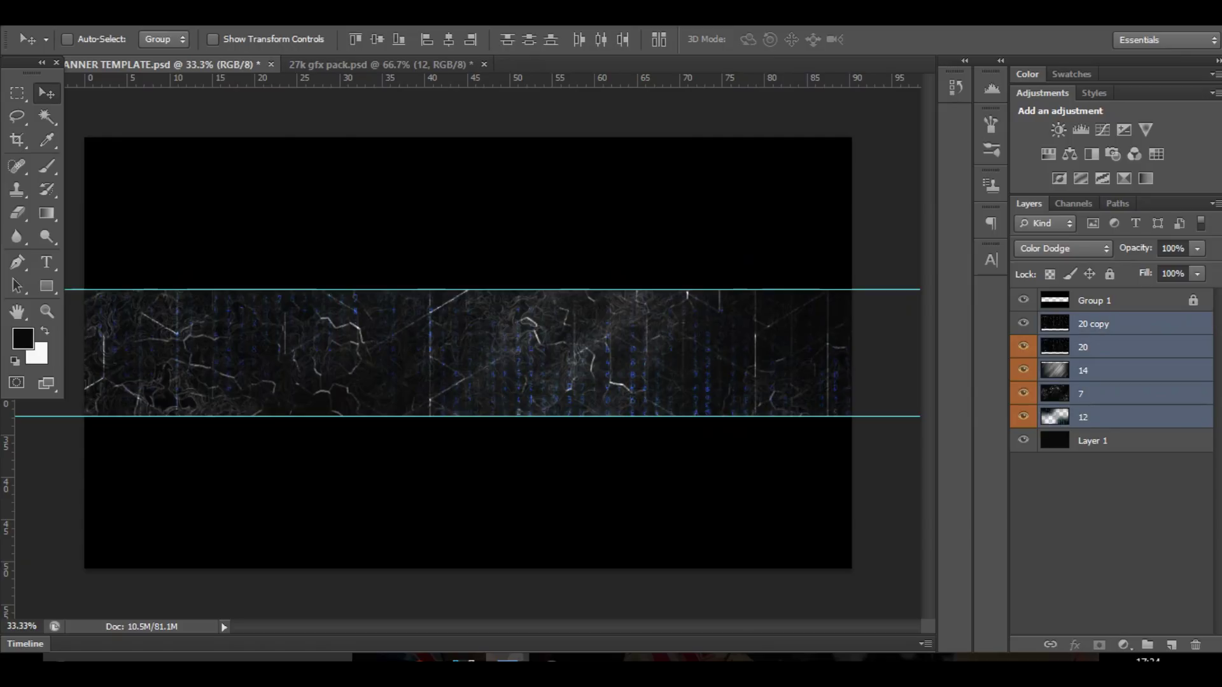
{"action": "key", "text": "ctrl+g"}
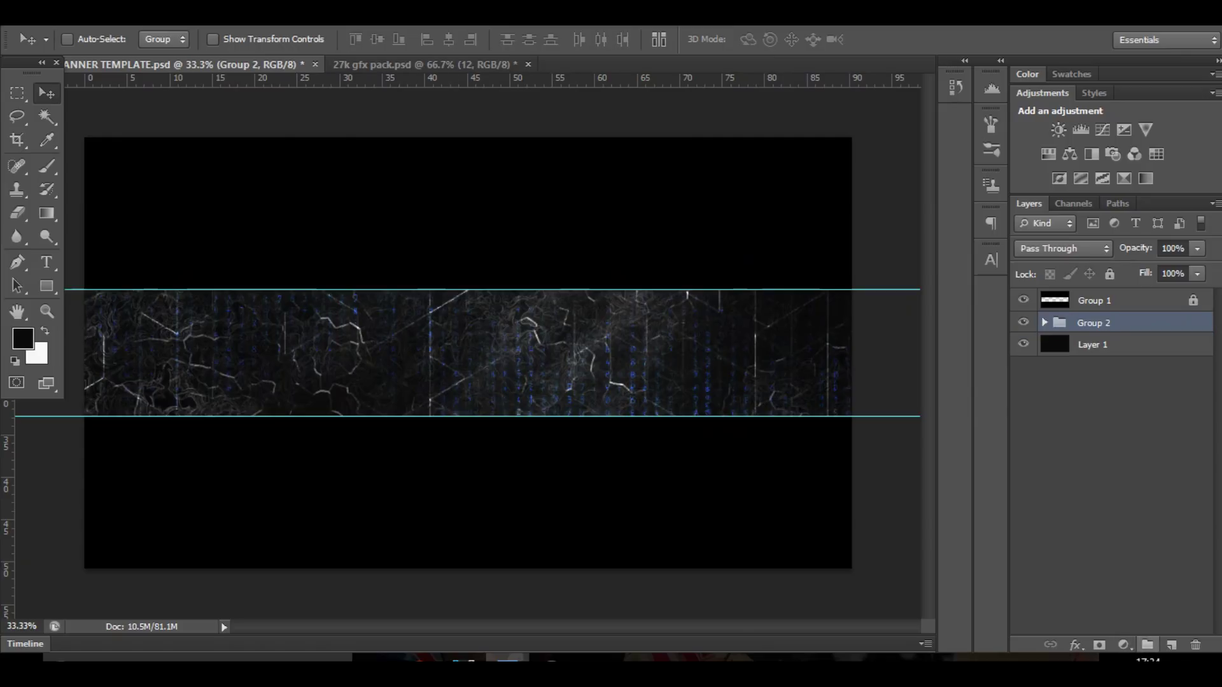
Darken both ends of the banner strip on a new layer with a 928 px #0a0a0a brush, at 60% layer opacity
{"action": "left_click", "coordinate": [1171, 644]}
{"action": "key", "text": "b"}
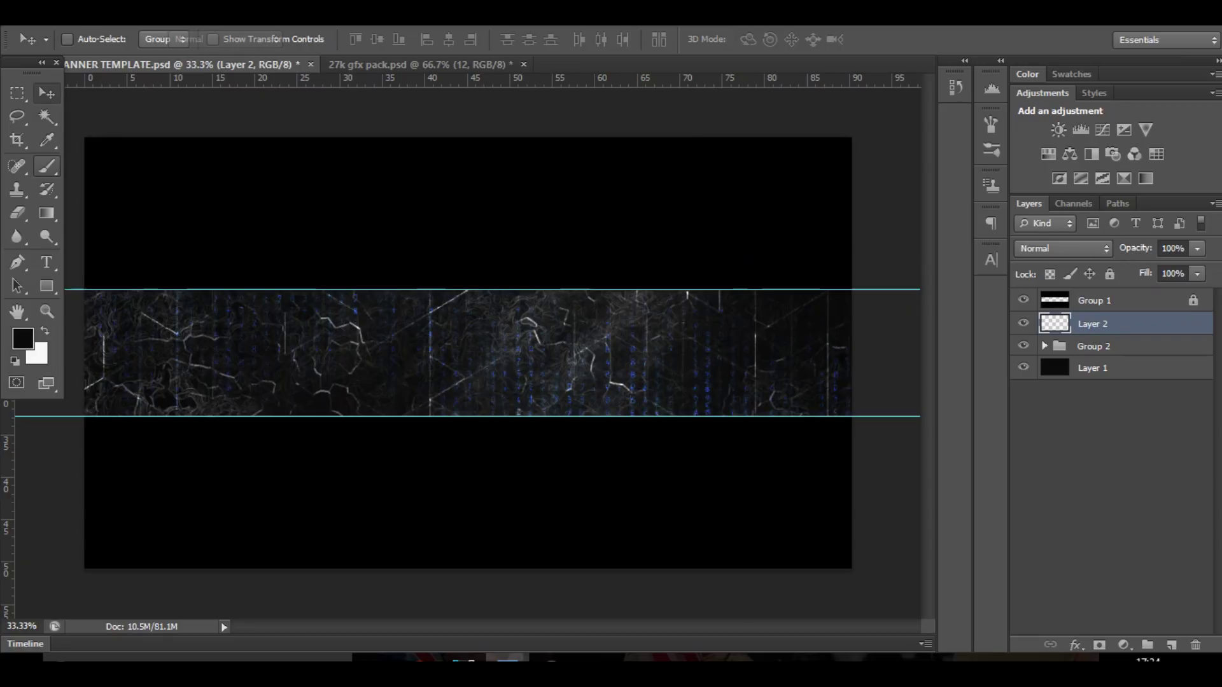
{"action": "left_click", "coordinate": [23, 338]}
{"action": "left_click", "coordinate": [1206, 78]}
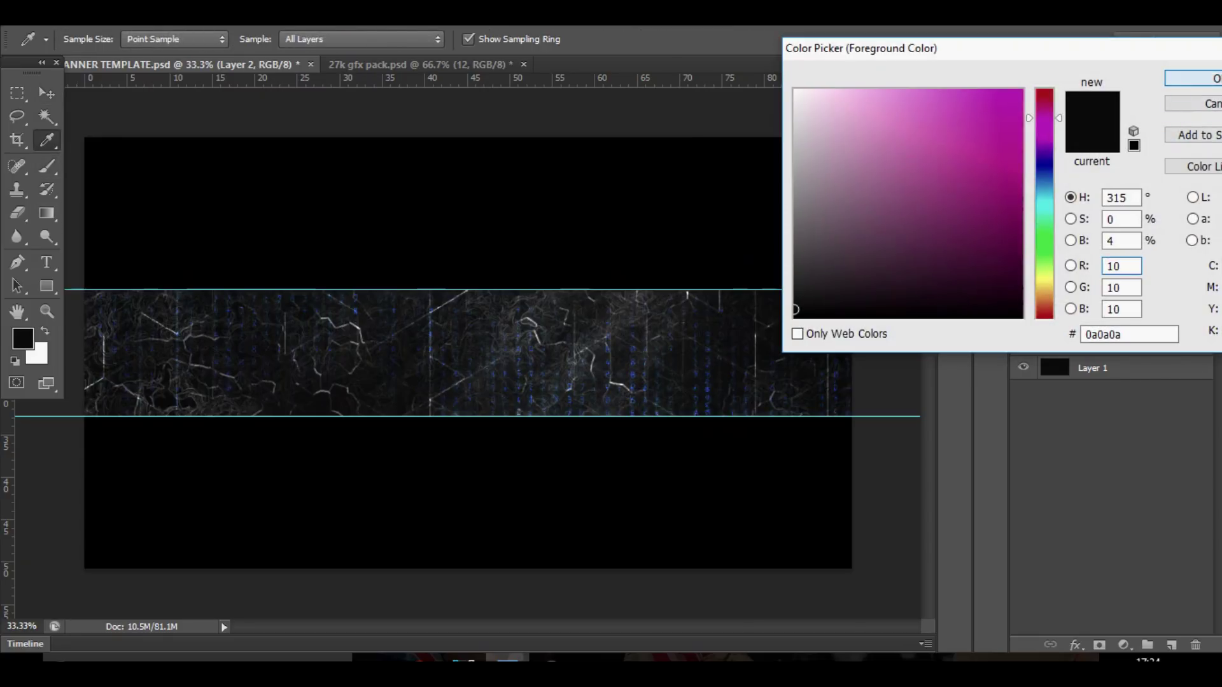
{"action": "mouse_move", "coordinate": [686, 372]}
{"action": "left_mouse_down", "text": "alt"}
{"action": "mouse_move", "coordinate": [817, 372]}
{"action": "mouse_move", "coordinate": [775, 349]}
{"action": "left_mouse_up", "text": "alt"}
{"action": "left_click_drag", "start_coordinate": [885, 267], "coordinate": [882, 451]}
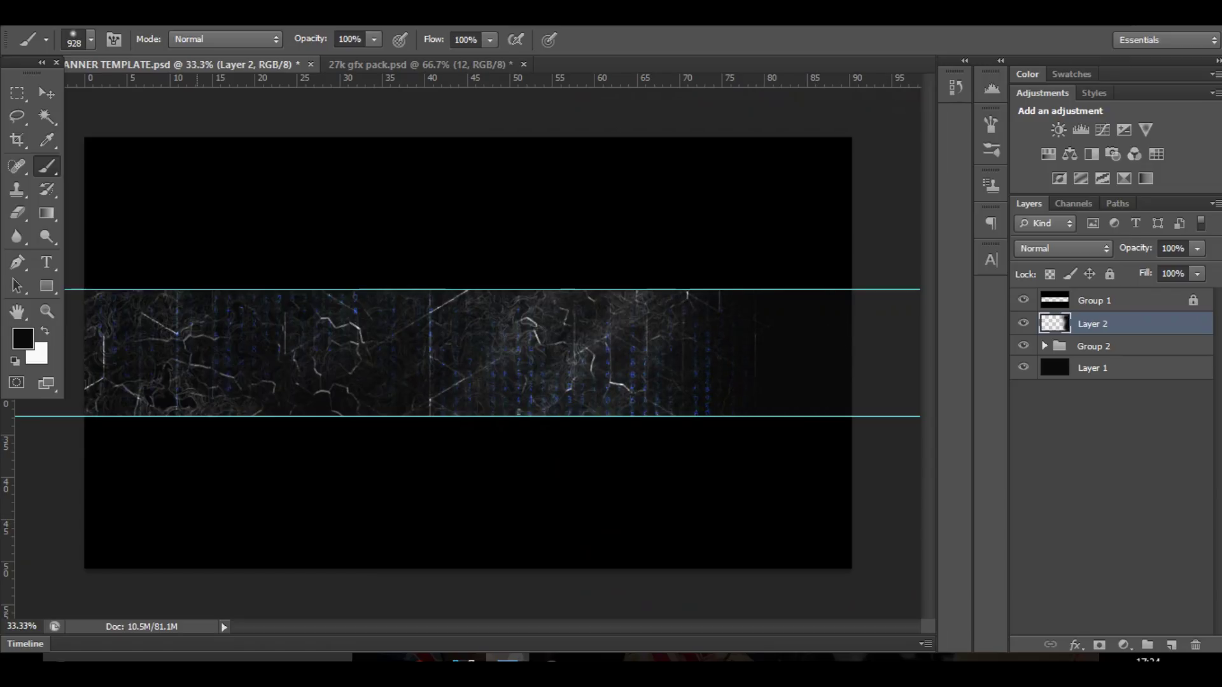
{"action": "left_click_drag", "start_coordinate": [128, 223], "coordinate": [110, 402]}
{"action": "left_click", "coordinate": [1197, 248]}
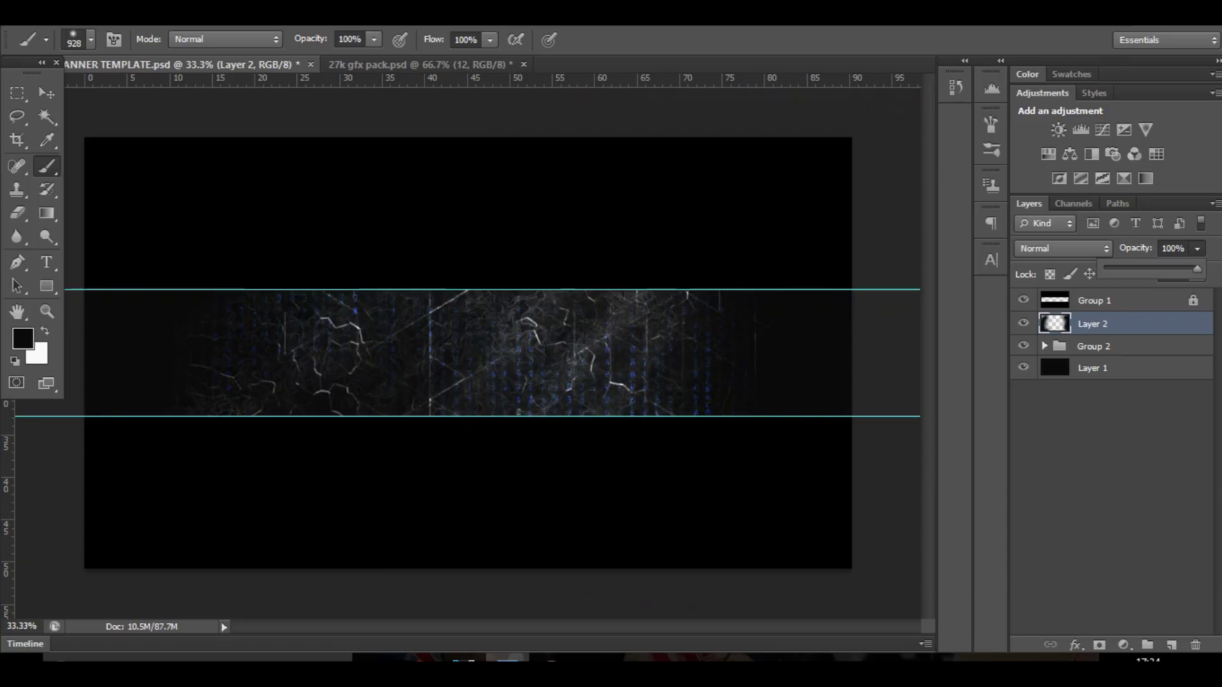
{"action": "left_click_drag", "start_coordinate": [1197, 268], "coordinate": [1160, 268]}
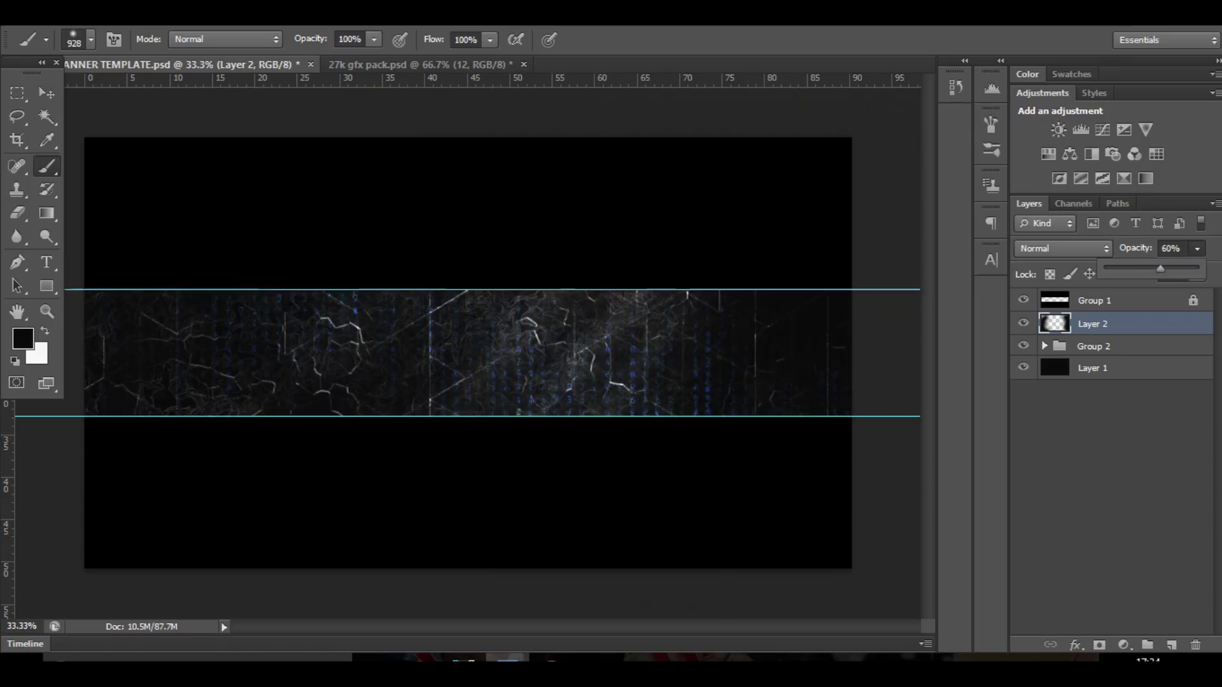
Paint four soft white 814 px brush spots along the strip's upper and lower edges on a new layer set to Overlay
{"action": "left_click", "coordinate": [1172, 645]}
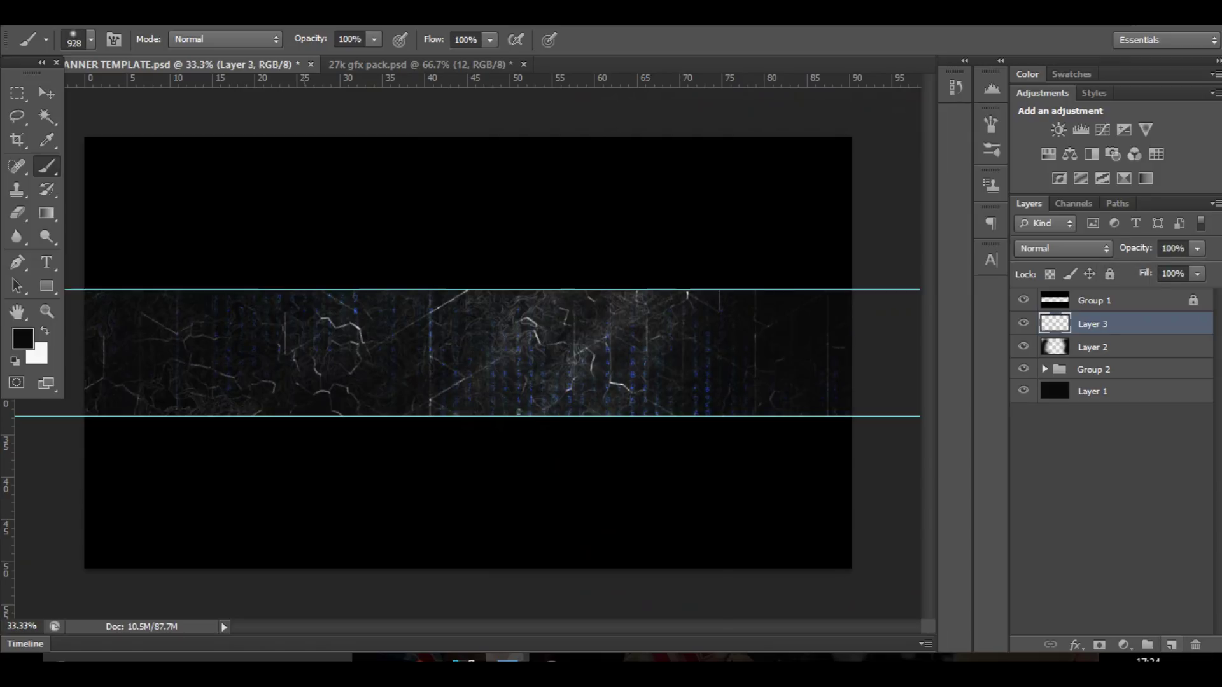
{"action": "key", "text": "x"}
{"action": "right_click", "coordinate": [272, 409], "text": "alt"}
{"action": "left_click", "coordinate": [255, 413]}
{"action": "left_click", "coordinate": [466, 284]}
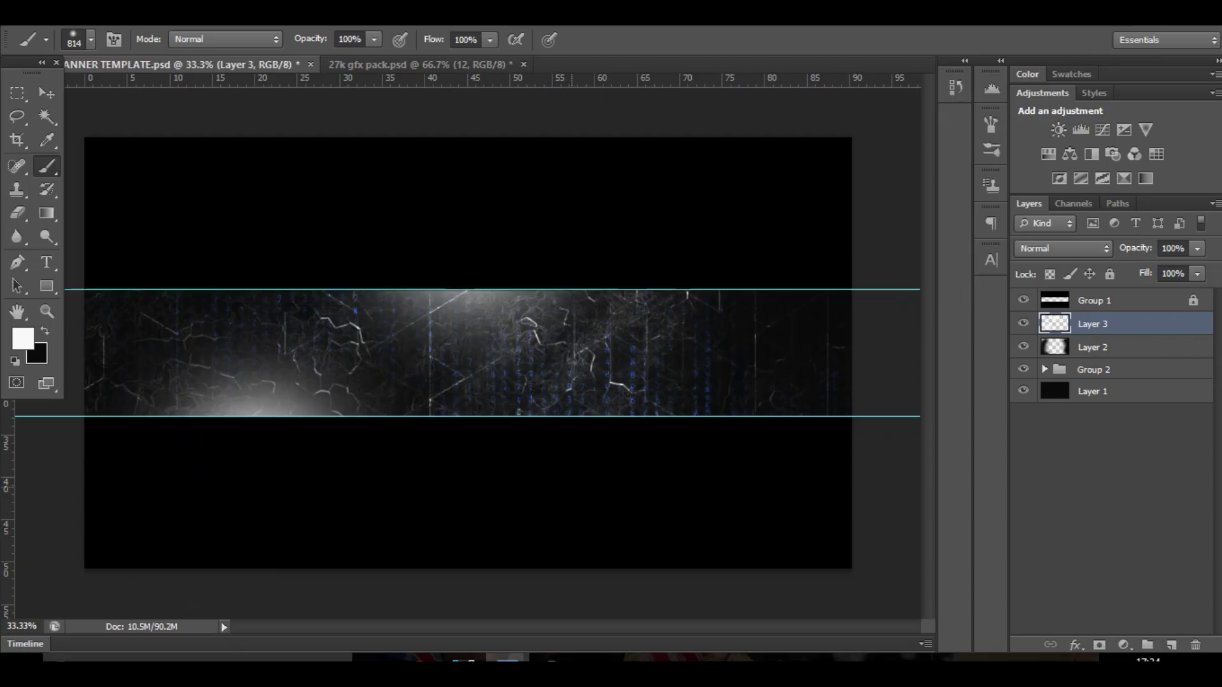
{"action": "left_click", "coordinate": [570, 414]}
{"action": "left_click", "coordinate": [783, 286]}
{"action": "left_click", "coordinate": [1063, 248]}
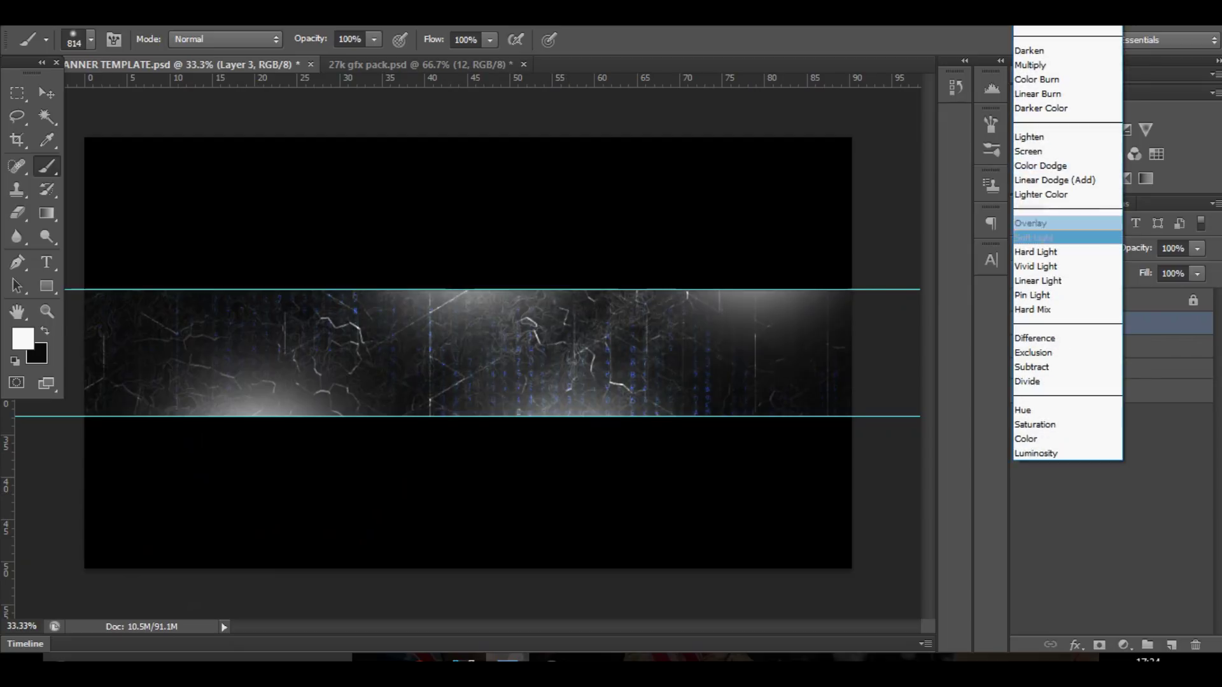
{"action": "left_click", "coordinate": [1031, 223]}
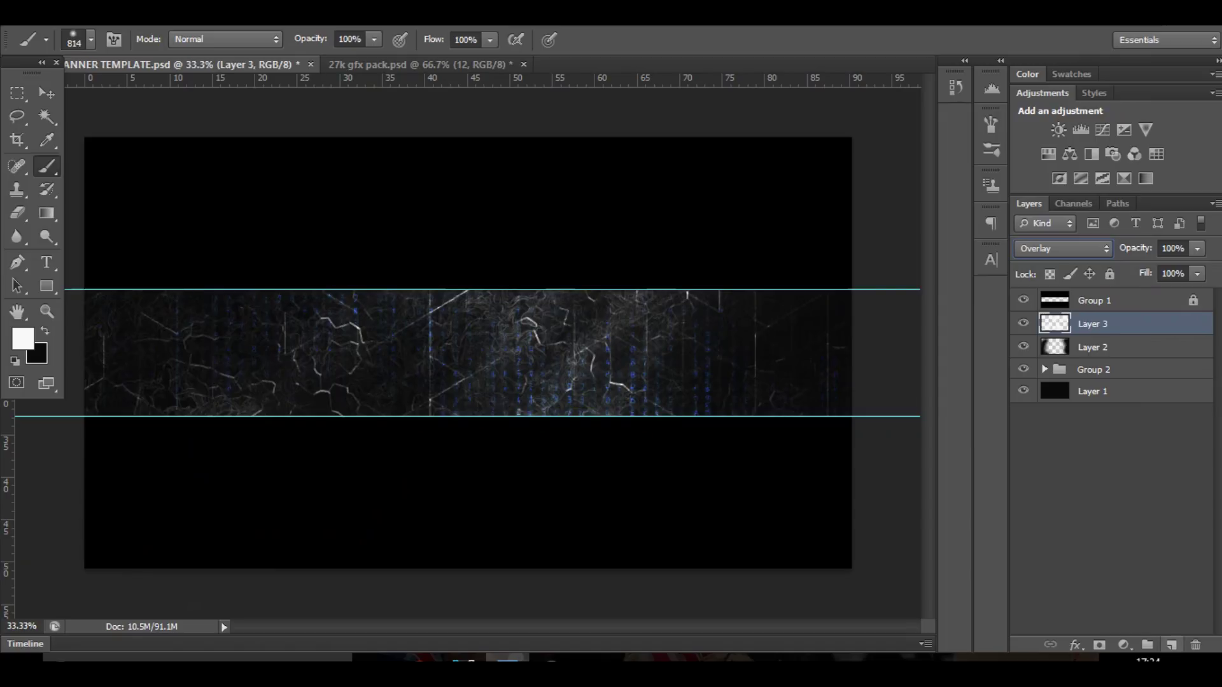
Paint a blue #0078ff glow along the strip's lower edge on a new layer with a soft 1102 px brush
{"action": "left_click", "coordinate": [1170, 644]}
{"action": "key", "text": "i"}
{"action": "left_click", "coordinate": [23, 338]}
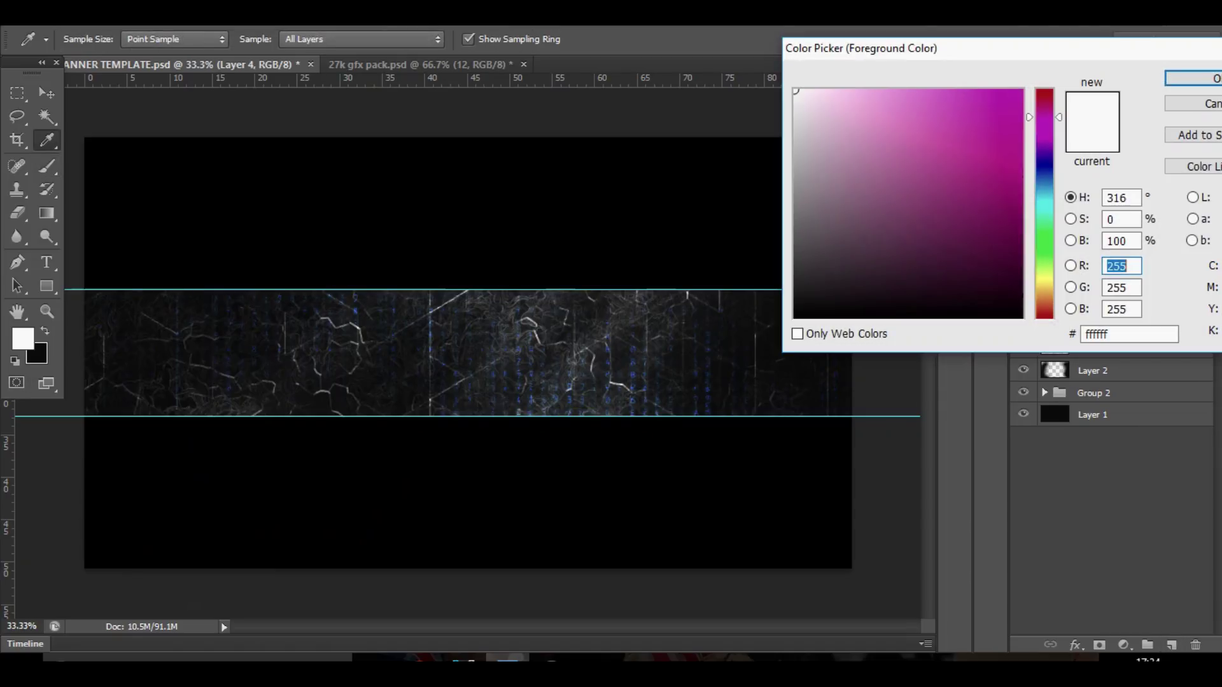
{"action": "left_click_drag", "start_coordinate": [1045, 116], "coordinate": [1044, 184]}
{"action": "left_click", "coordinate": [1023, 90]}
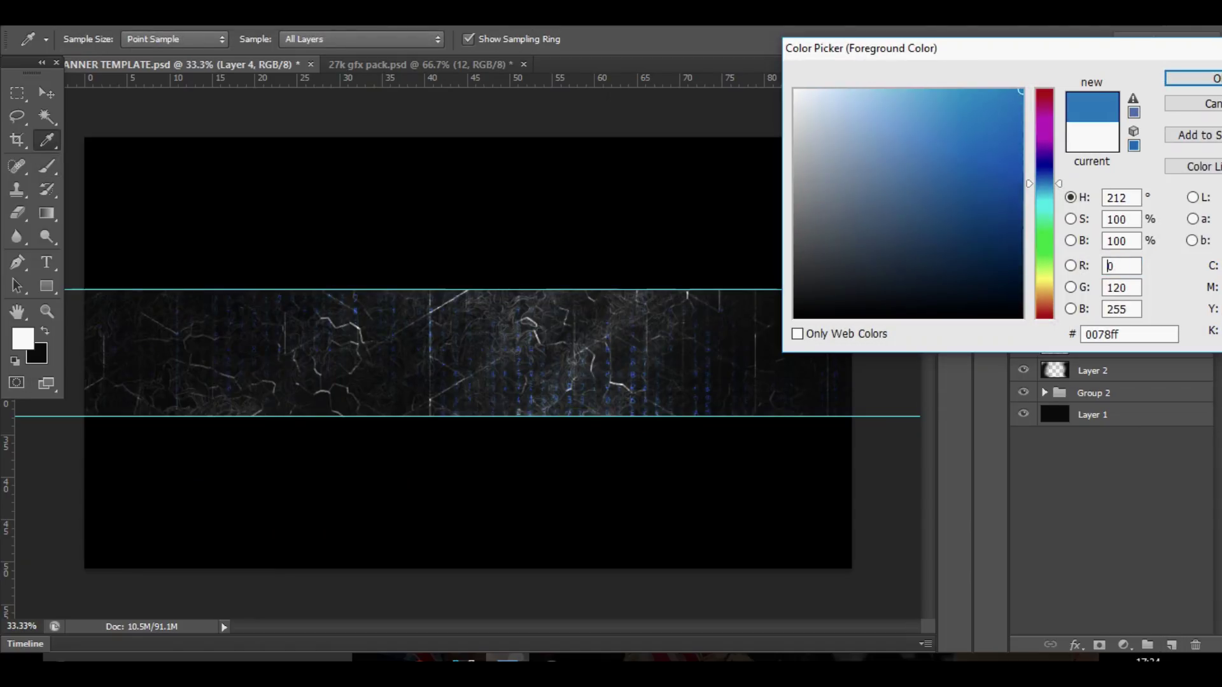
{"action": "left_click", "coordinate": [1195, 78]}
{"action": "left_click_drag", "start_coordinate": [791, 360], "coordinate": [789, 361]}
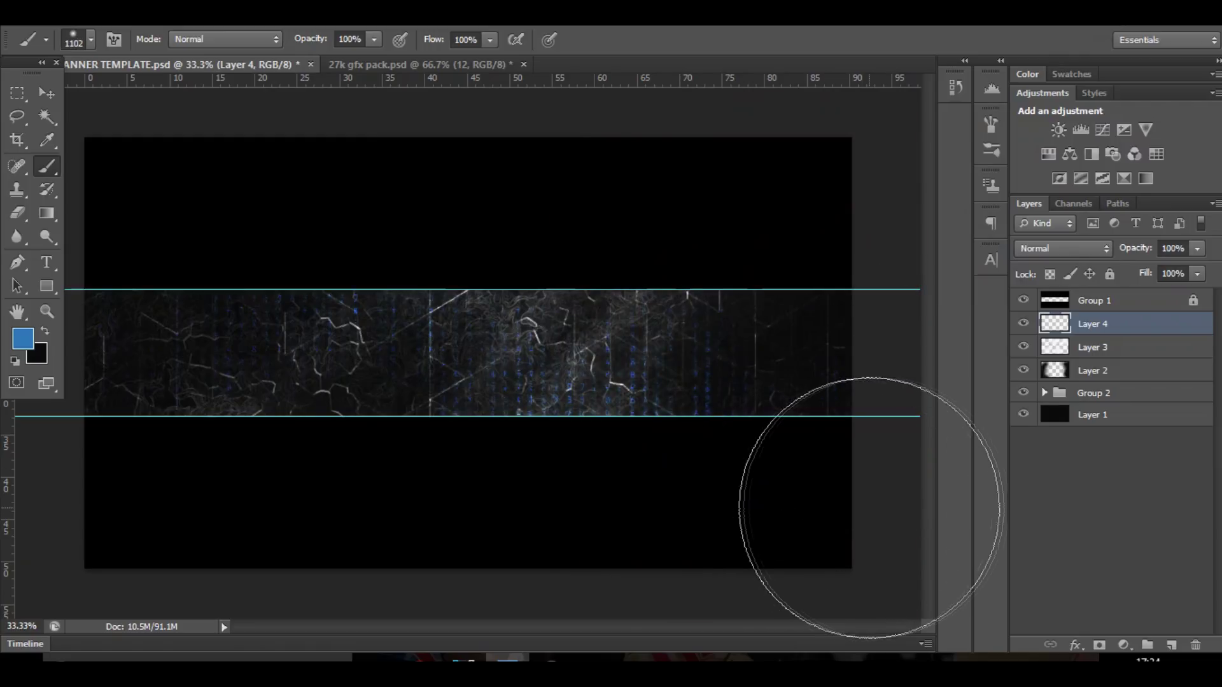
{"action": "left_click_drag", "start_coordinate": [853, 513], "coordinate": [159, 518]}
Set the blue glow layer's blend mode to Color Dodge and its opacity to 41%
{"action": "left_click", "coordinate": [1063, 248]}
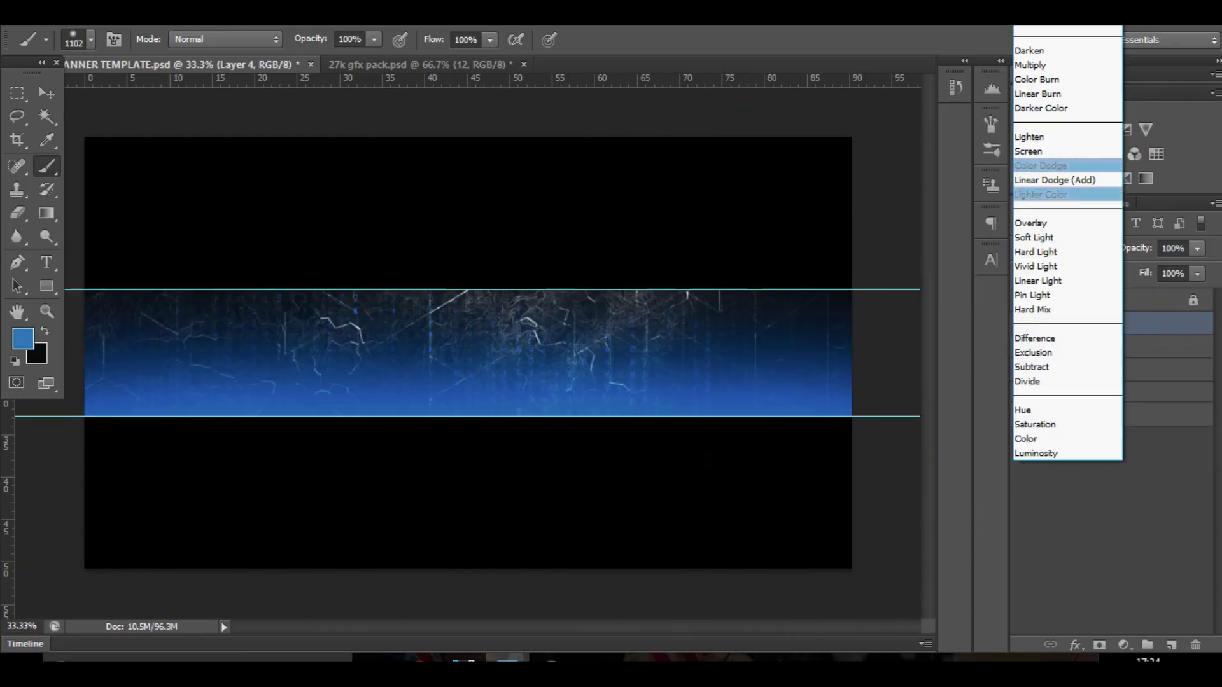
{"action": "left_click", "coordinate": [1050, 193]}
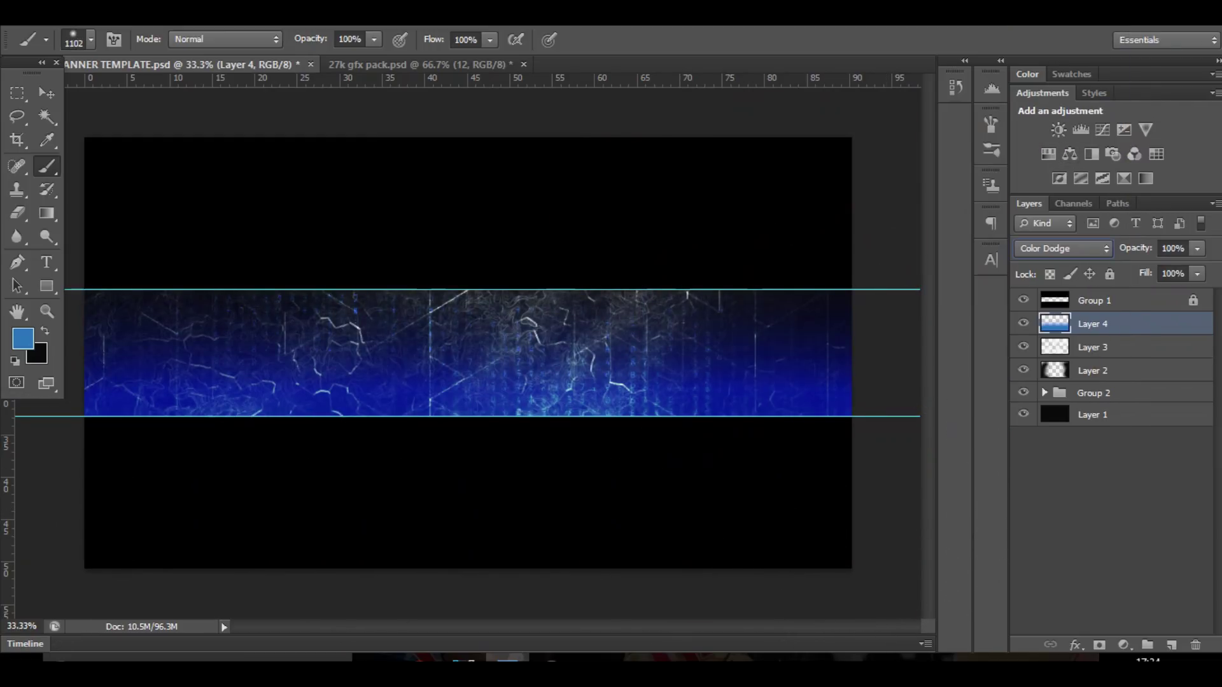
{"action": "left_click", "coordinate": [1196, 248]}
{"action": "mouse_move", "coordinate": [1197, 268]}
{"action": "left_mouse_down"}
{"action": "mouse_move", "coordinate": [1124, 268]}
{"action": "mouse_move", "coordinate": [1143, 269]}
{"action": "left_mouse_up"}
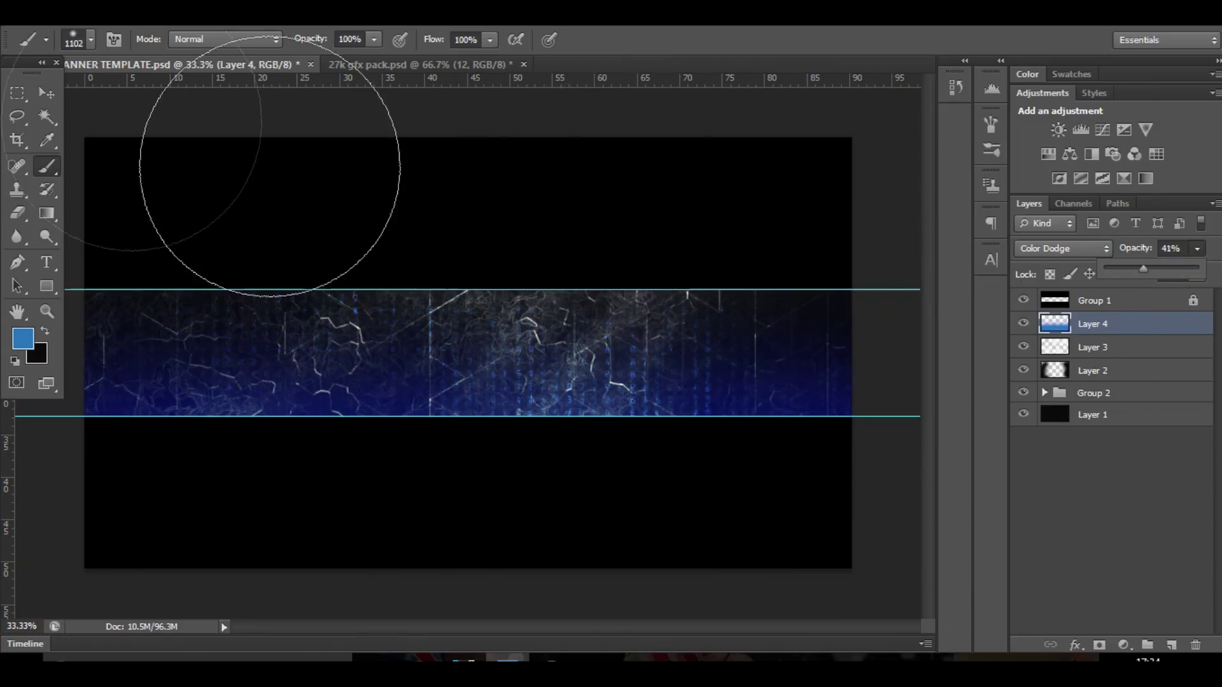
Hide the guides and group the layers from Layer 4 down to Group 2
{"action": "key", "text": "v"}
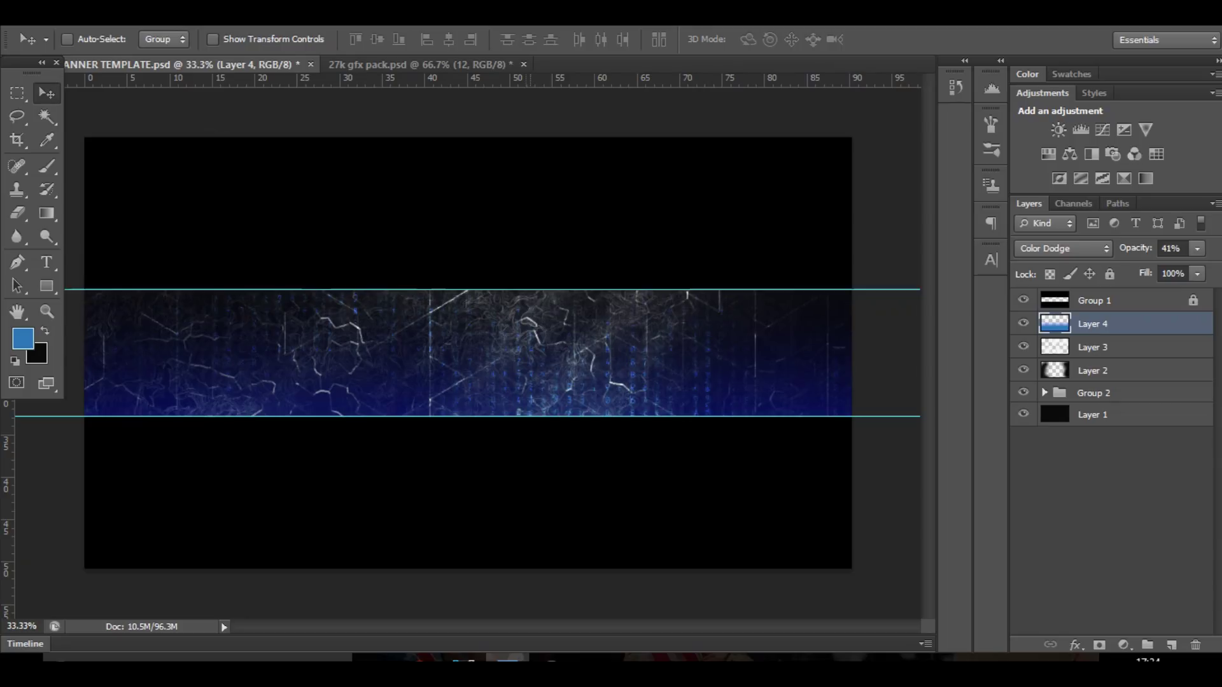
{"action": "key", "text": "ctrl+h"}
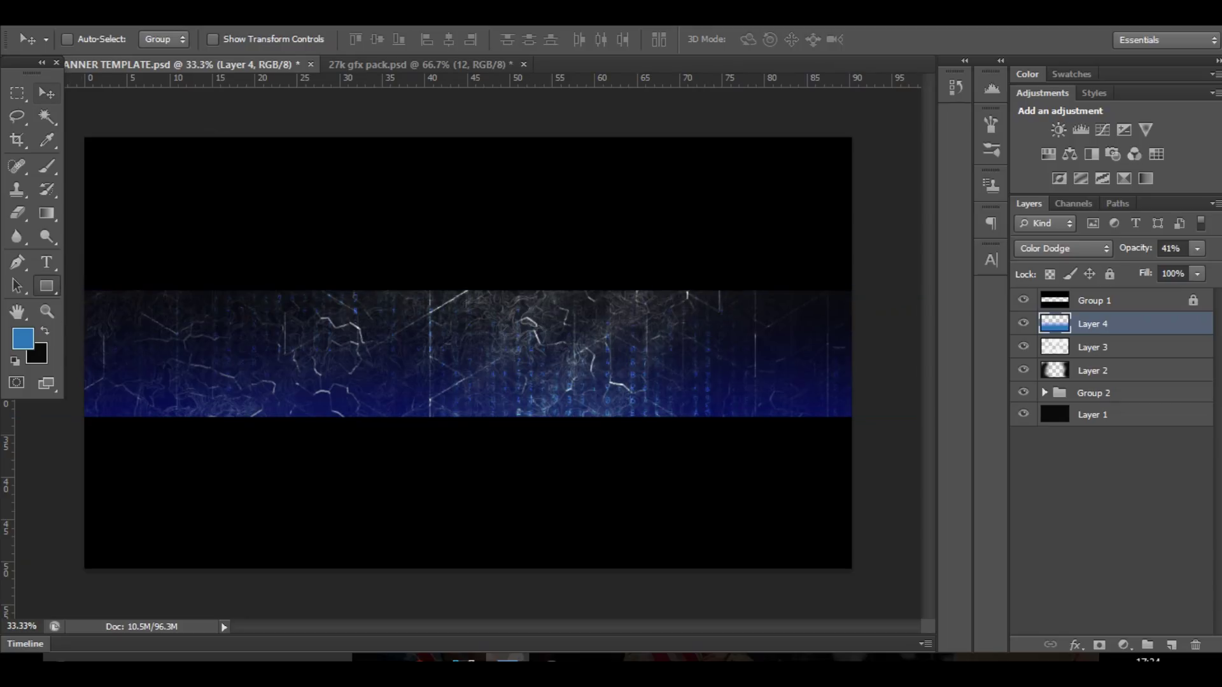
{"action": "key", "text": "u"}
{"action": "key", "text": "v"}
{"action": "left_click", "coordinate": [1093, 393], "text": "shift"}
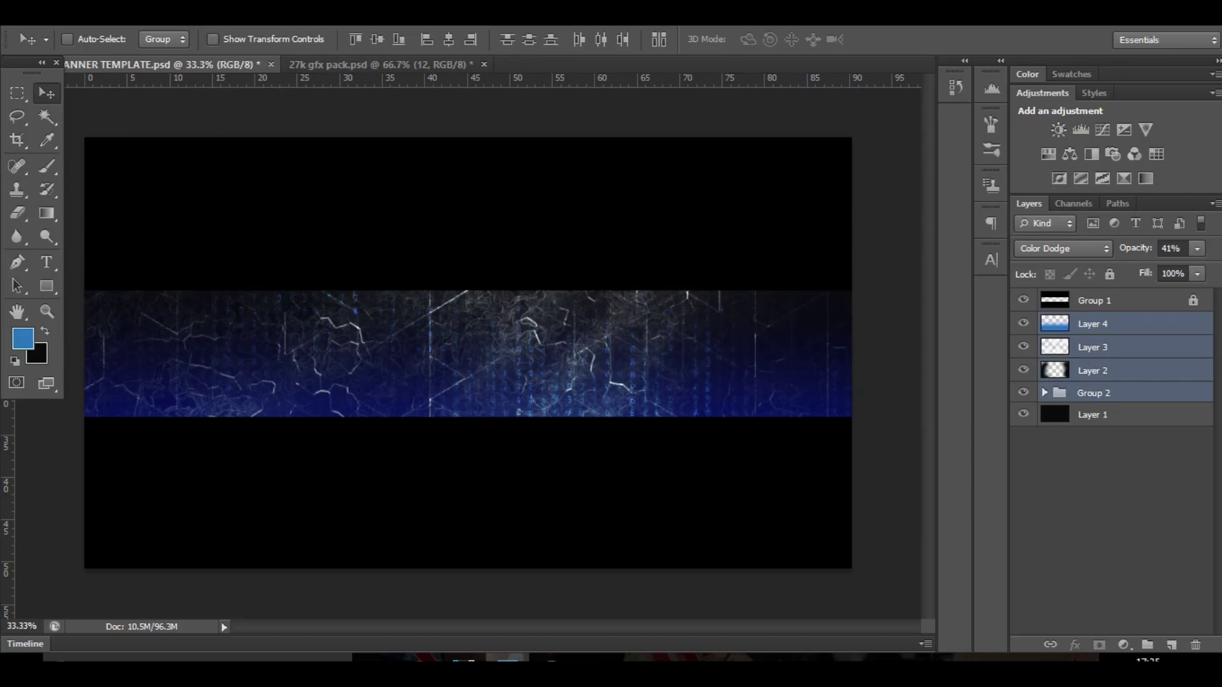
{"action": "key", "text": "ctrl+g"}
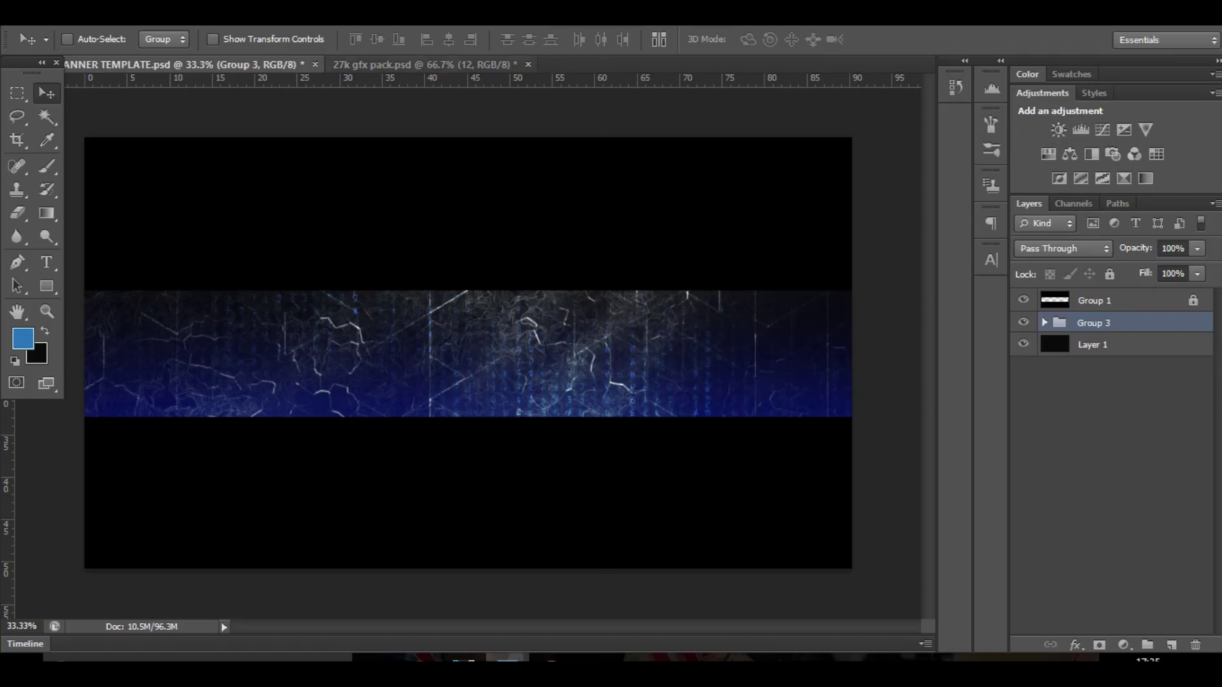
{"action": "left_click", "coordinate": [392, 17]}
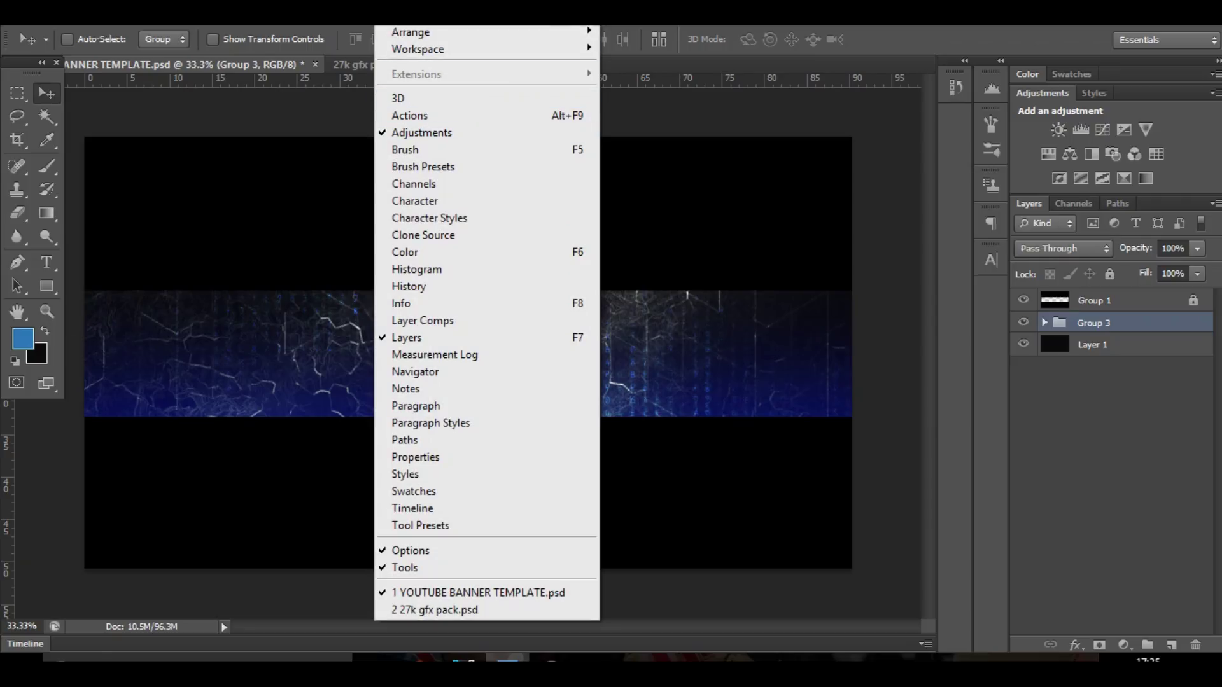
{"action": "left_click", "coordinate": [1070, 96]}
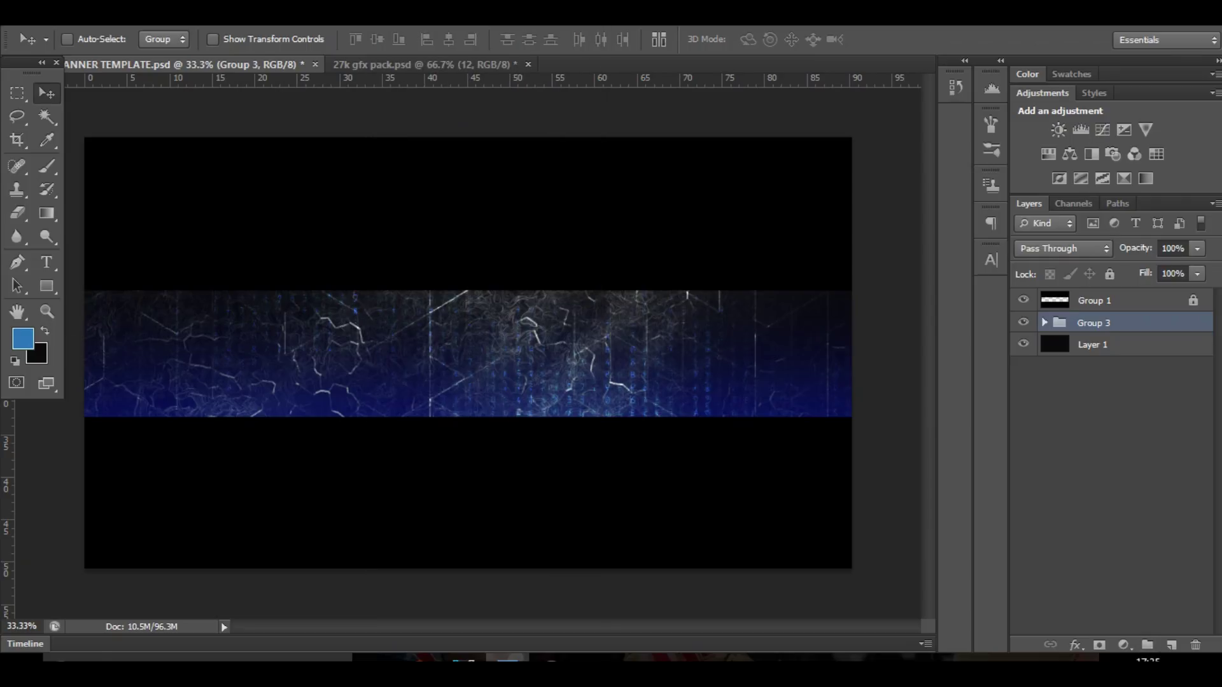
Add a Brightness/Contrast adjustment layer above Group 3 and lower the brightness slightly
{"action": "left_click", "coordinate": [1124, 646]}
{"action": "left_click", "coordinate": [1060, 120]}
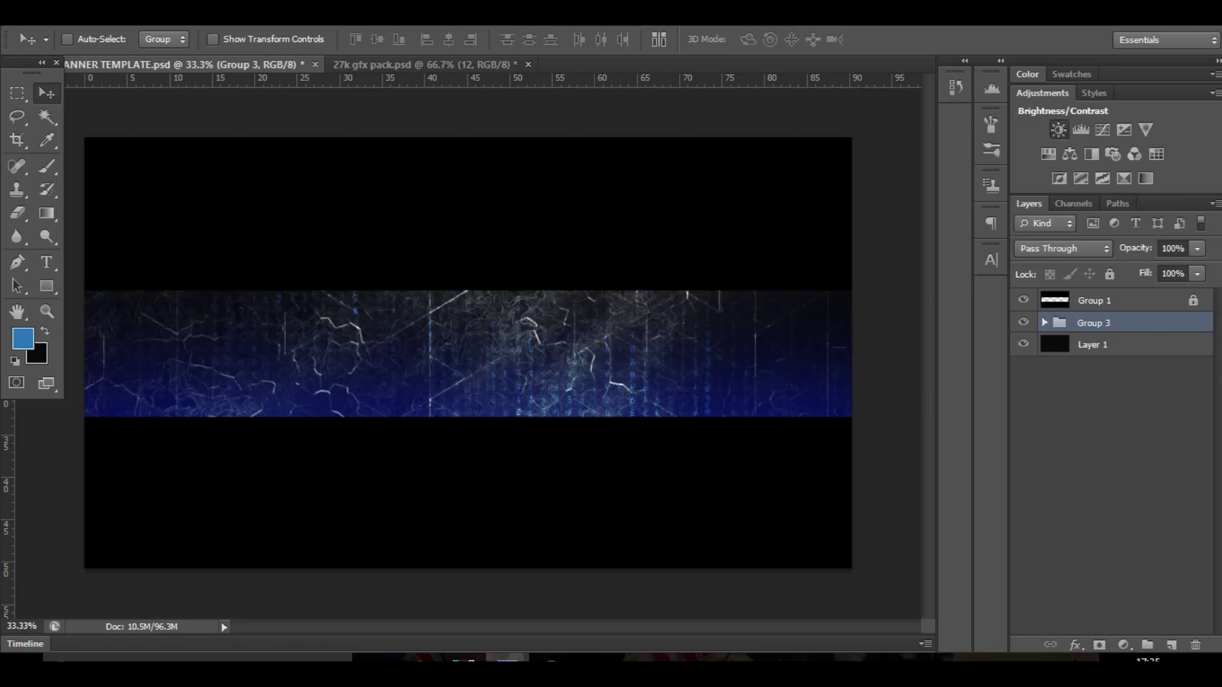
{"action": "left_click", "coordinate": [1059, 129]}
{"action": "left_click_drag", "start_coordinate": [613, 215], "coordinate": [605, 215]}
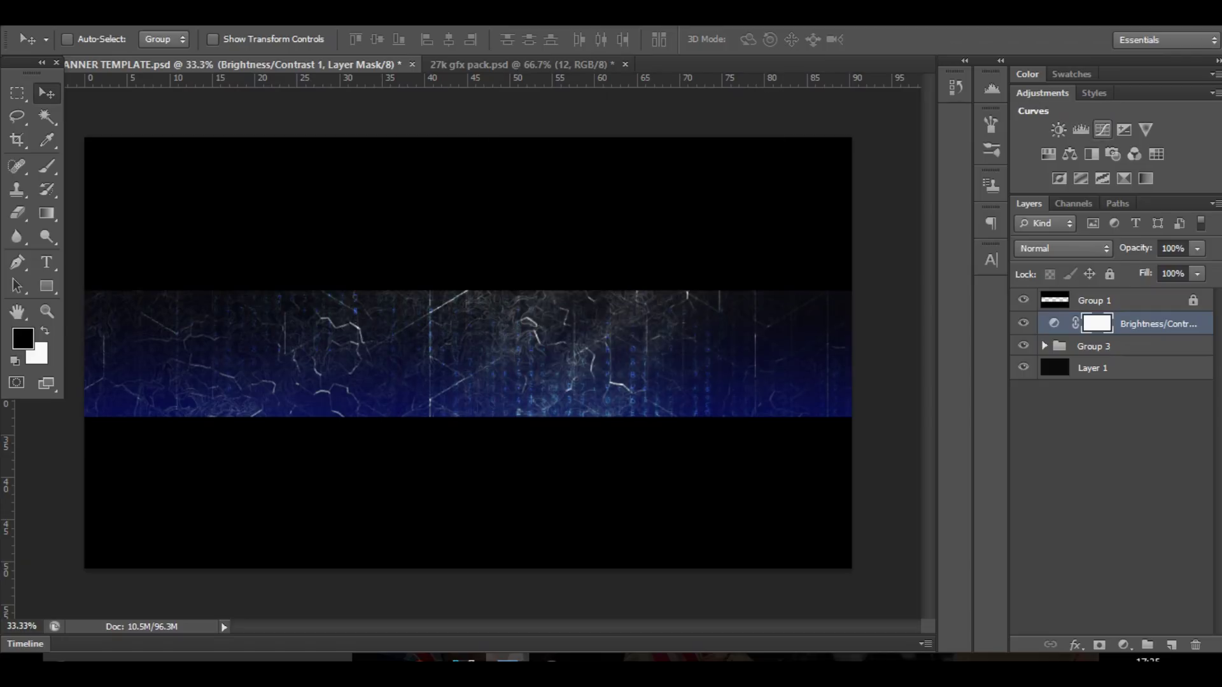
Add a Curves adjustment layer with a gentle S-curve that lifts the highlights and deepens the shadows
{"action": "left_click", "coordinate": [1103, 130]}
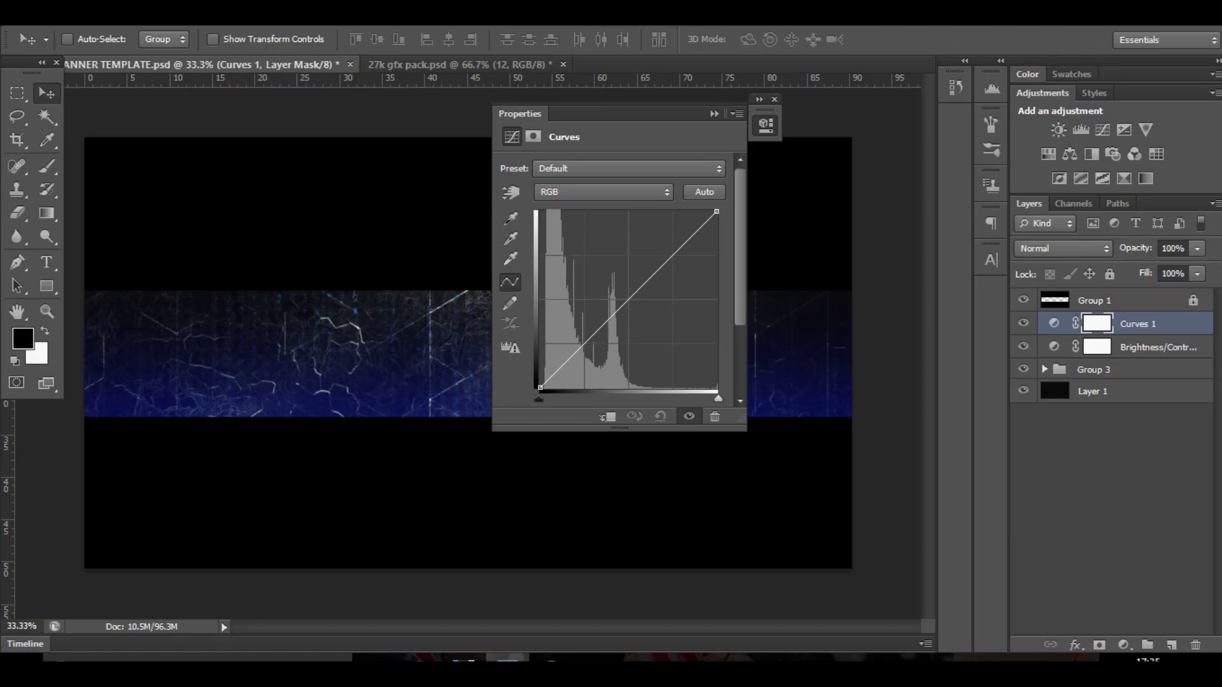
{"action": "left_click_drag", "start_coordinate": [670, 258], "coordinate": [669, 250]}
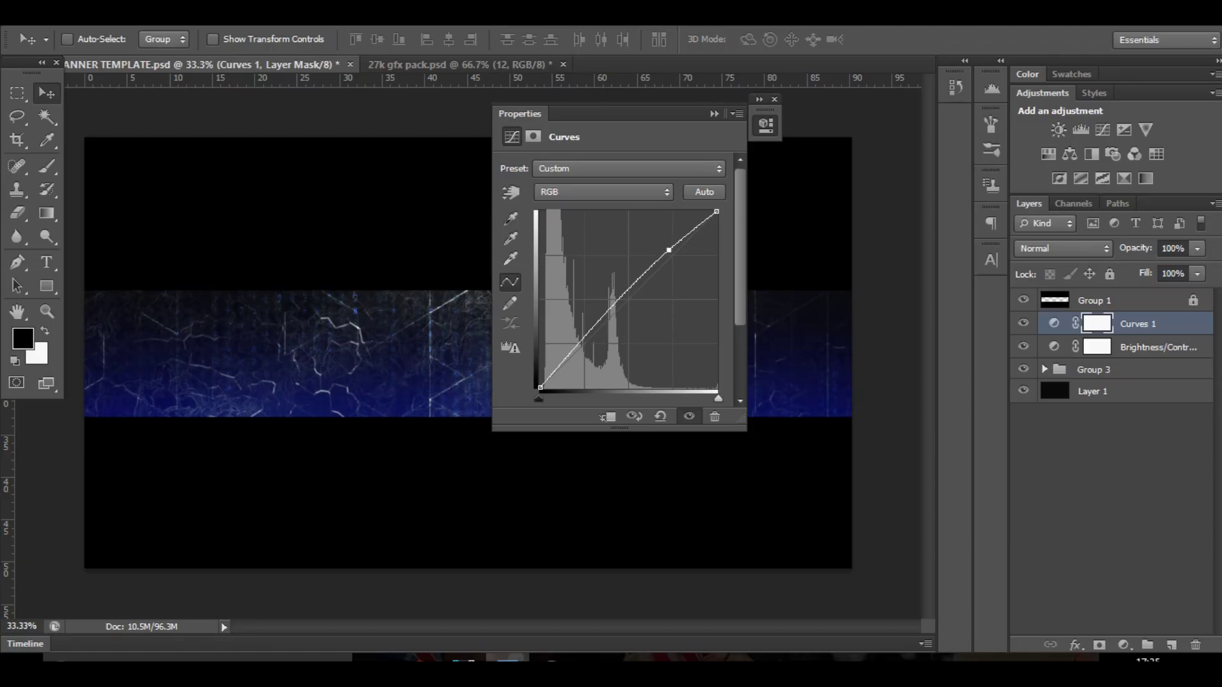
{"action": "left_click_drag", "start_coordinate": [587, 337], "coordinate": [587, 346]}
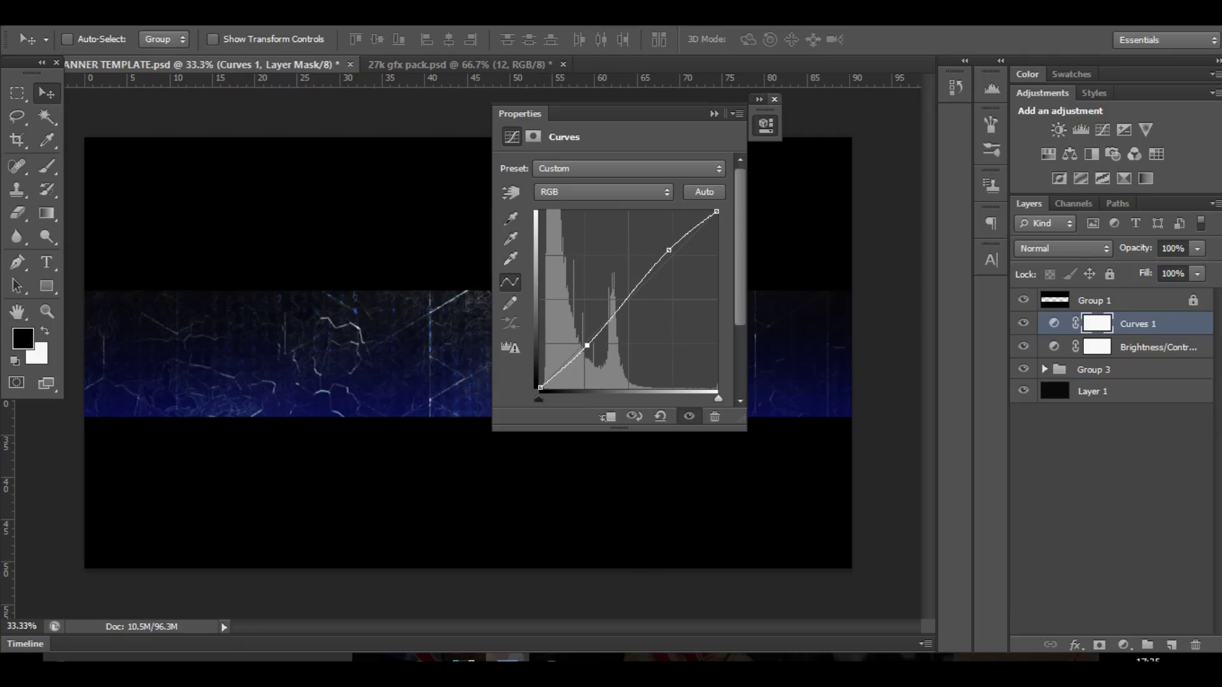
{"action": "left_click", "coordinate": [775, 98]}
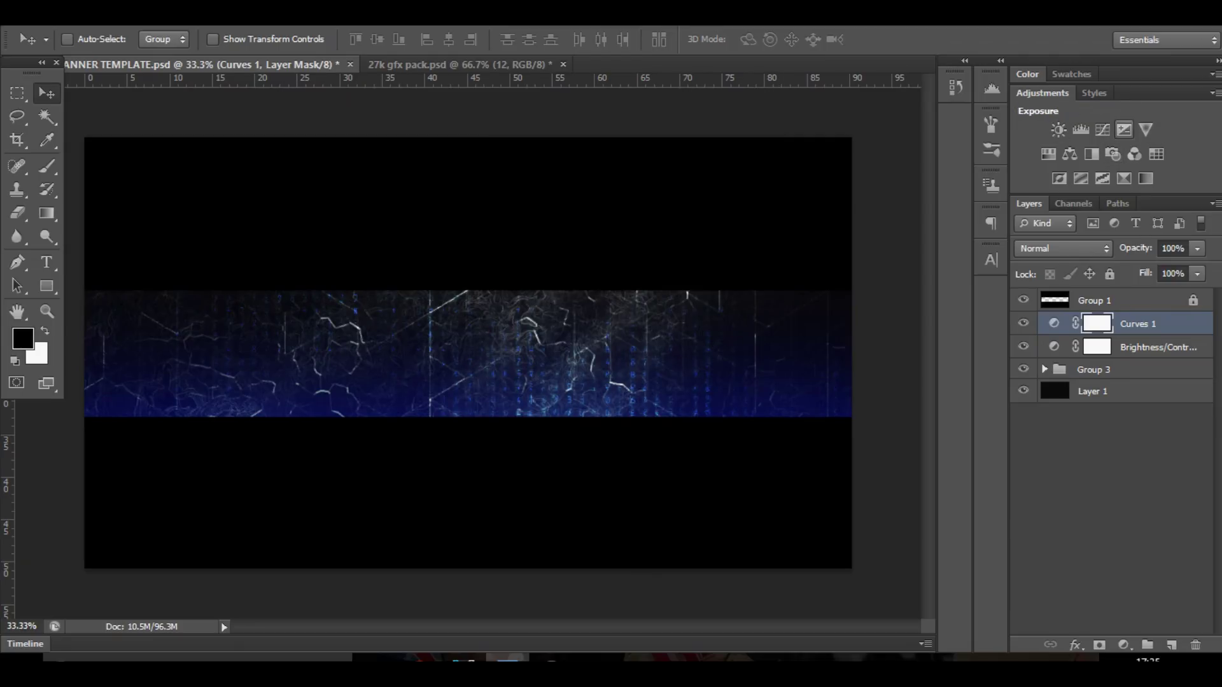
Add an Exposure adjustment layer with exposure +0.30, offset +0.0104 and gamma correction 0.83
{"action": "left_click", "coordinate": [1123, 129]}
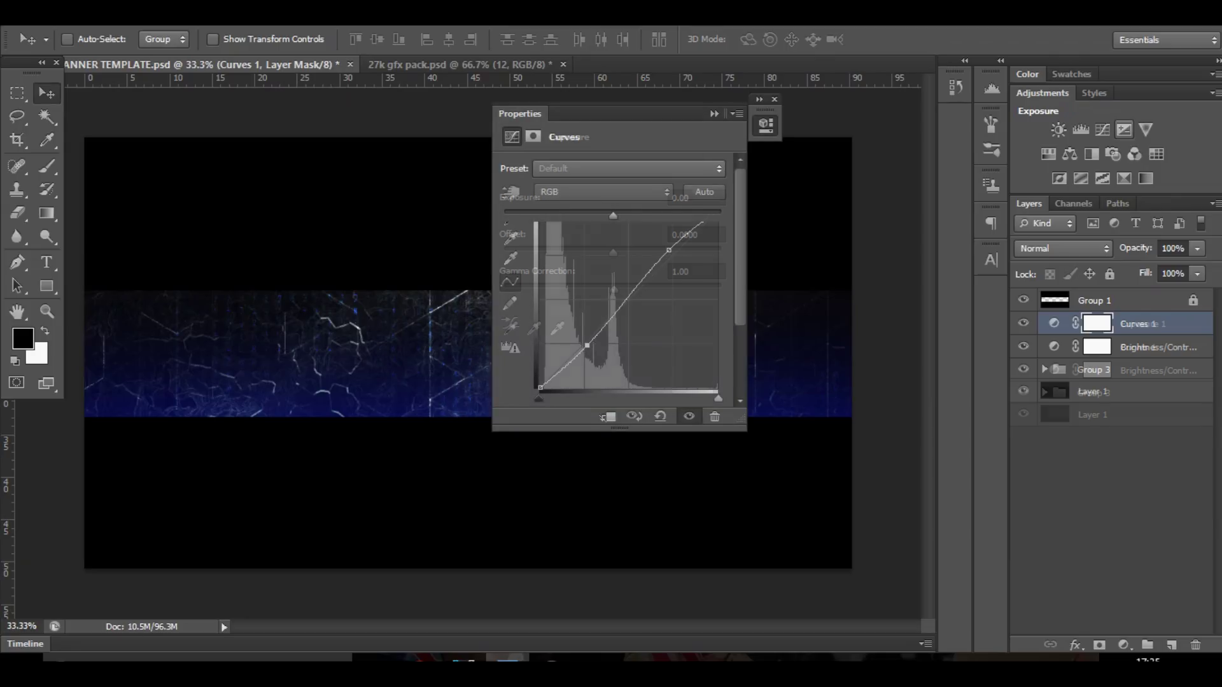
{"action": "left_click_drag", "start_coordinate": [612, 215], "coordinate": [614, 216]}
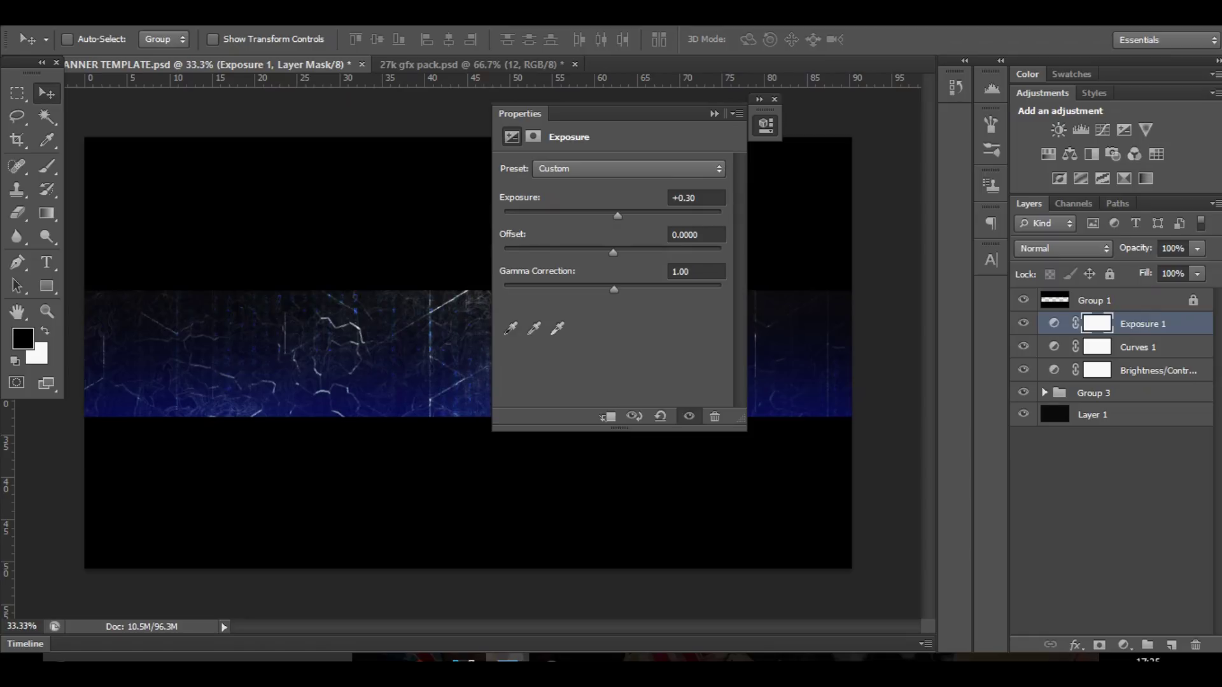
{"action": "left_click_drag", "start_coordinate": [612, 252], "coordinate": [615, 252]}
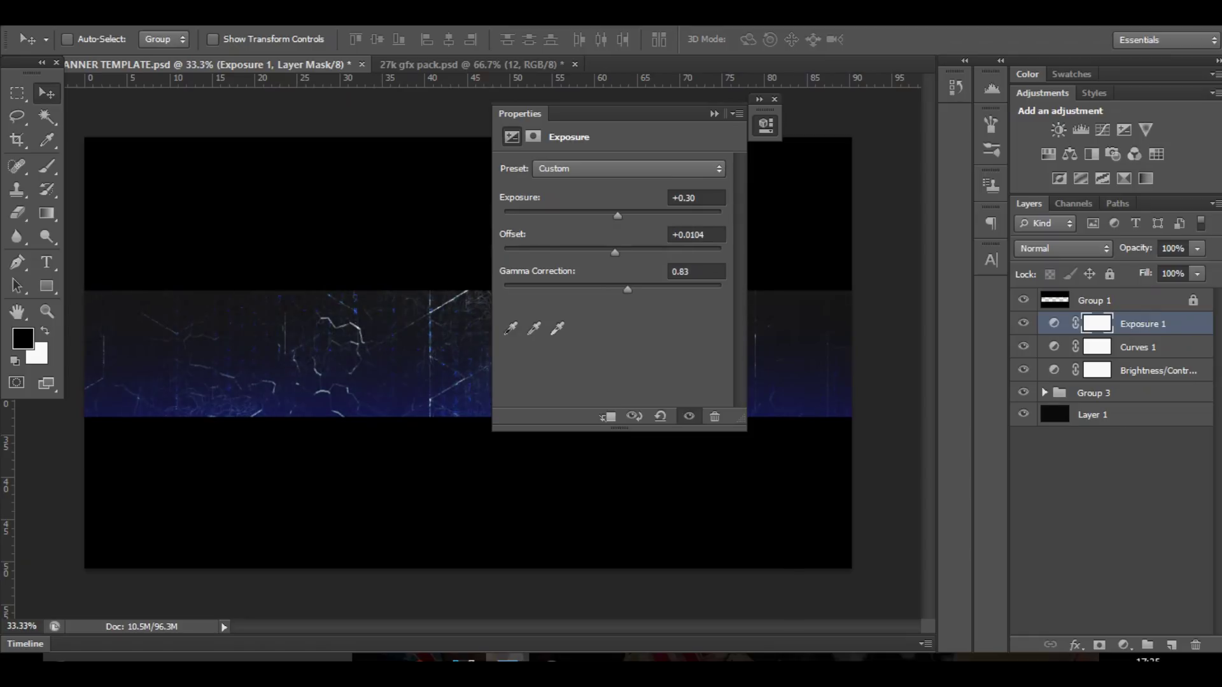
{"action": "left_click", "coordinate": [775, 99]}
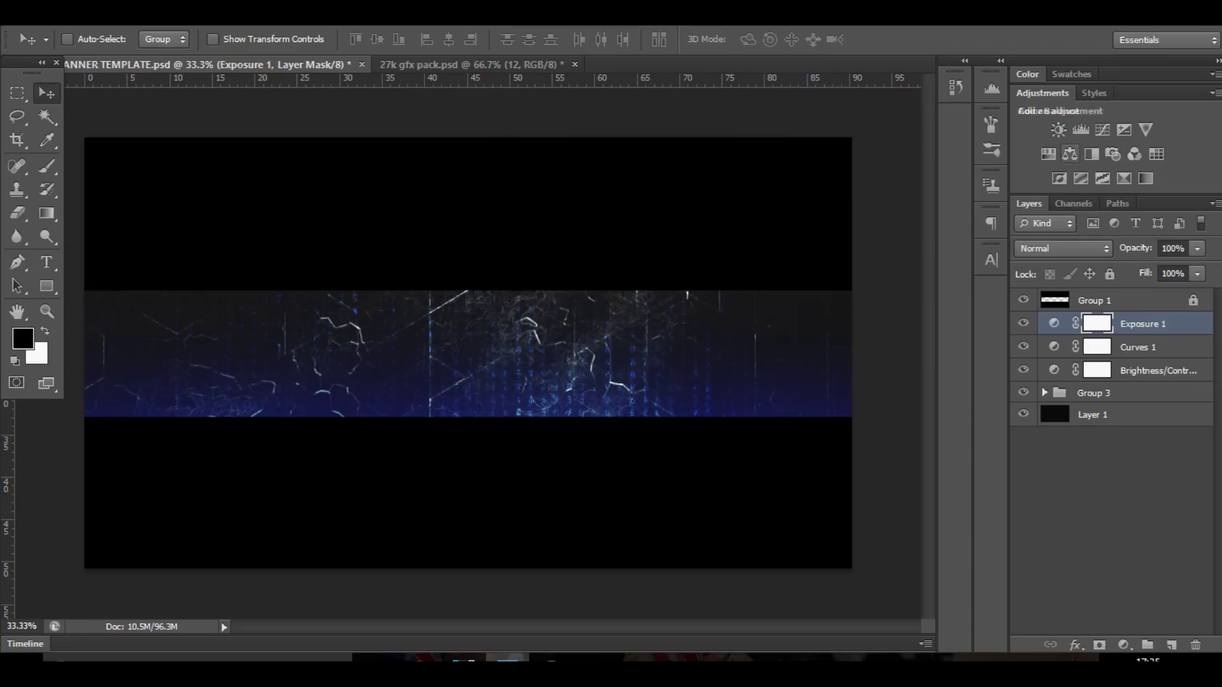
Add a Color Balance adjustment layer and shift the midtones from cyan toward red
{"action": "left_click", "coordinate": [1070, 154]}
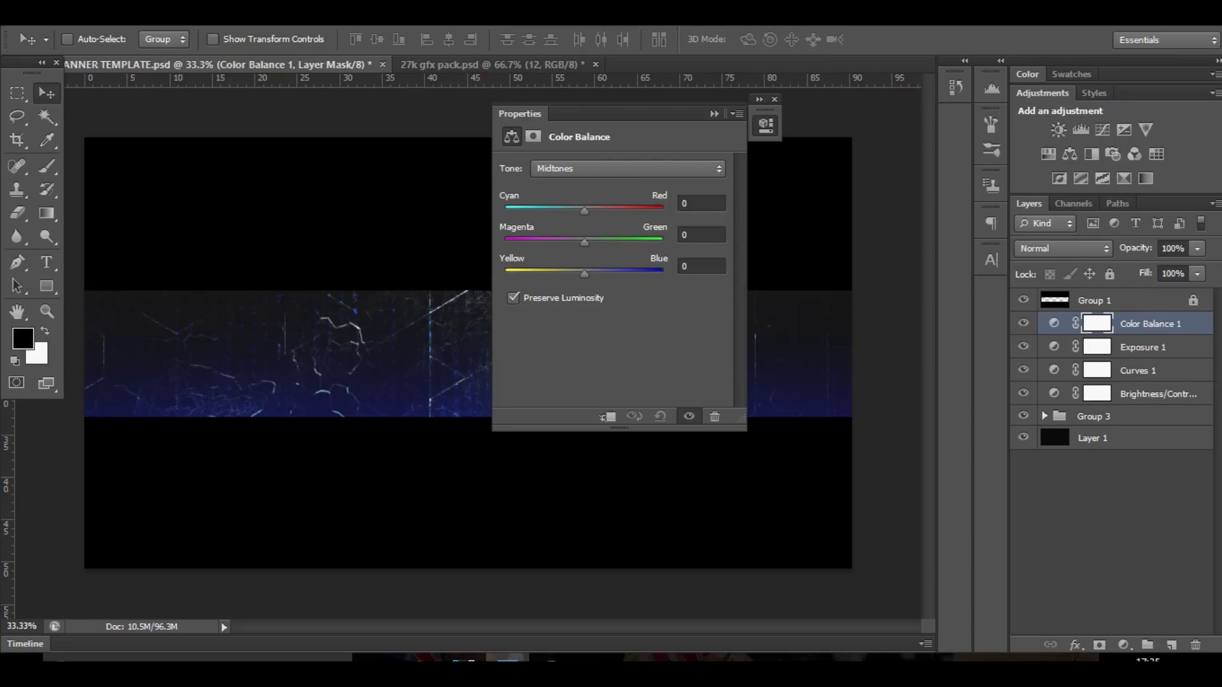
{"action": "left_click_drag", "start_coordinate": [622, 113], "coordinate": [848, 104]}
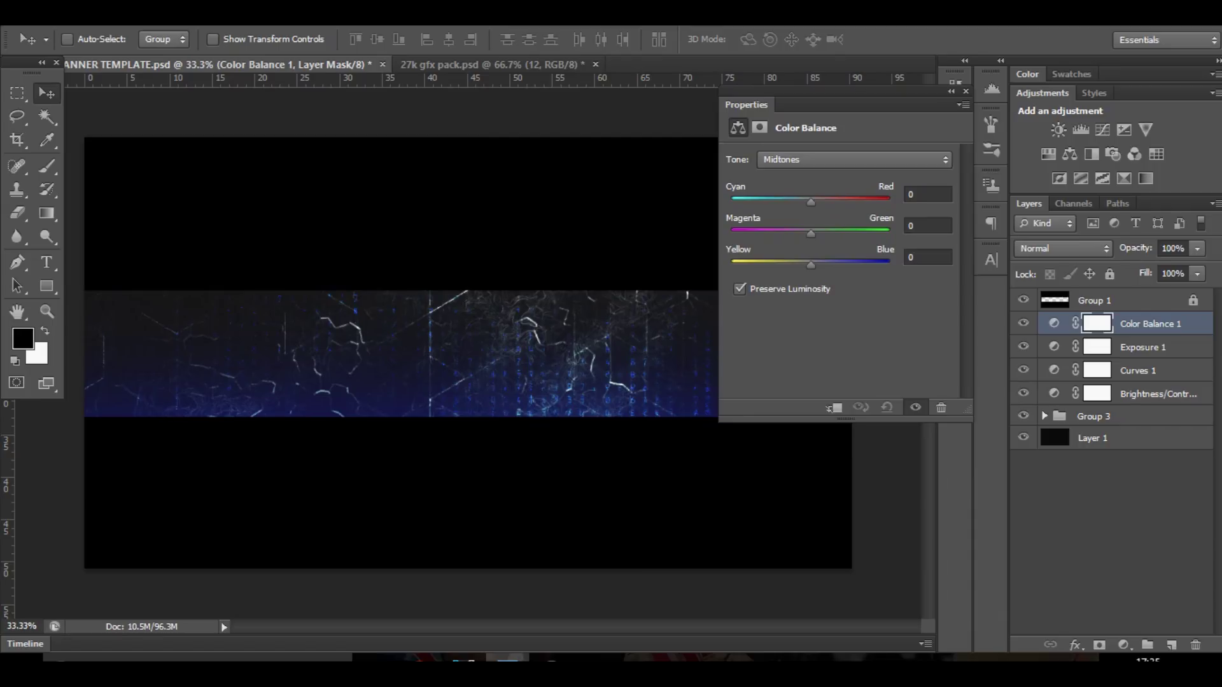
{"action": "left_click_drag", "start_coordinate": [811, 201], "coordinate": [804, 202]}
{"action": "left_click_drag", "start_coordinate": [801, 202], "coordinate": [830, 202]}
{"action": "left_click", "coordinate": [965, 91]}
Group the four adjustment layers and toggle the group's visibility to compare the banner with and without them
{"action": "left_click", "coordinate": [1158, 394], "text": "shift"}
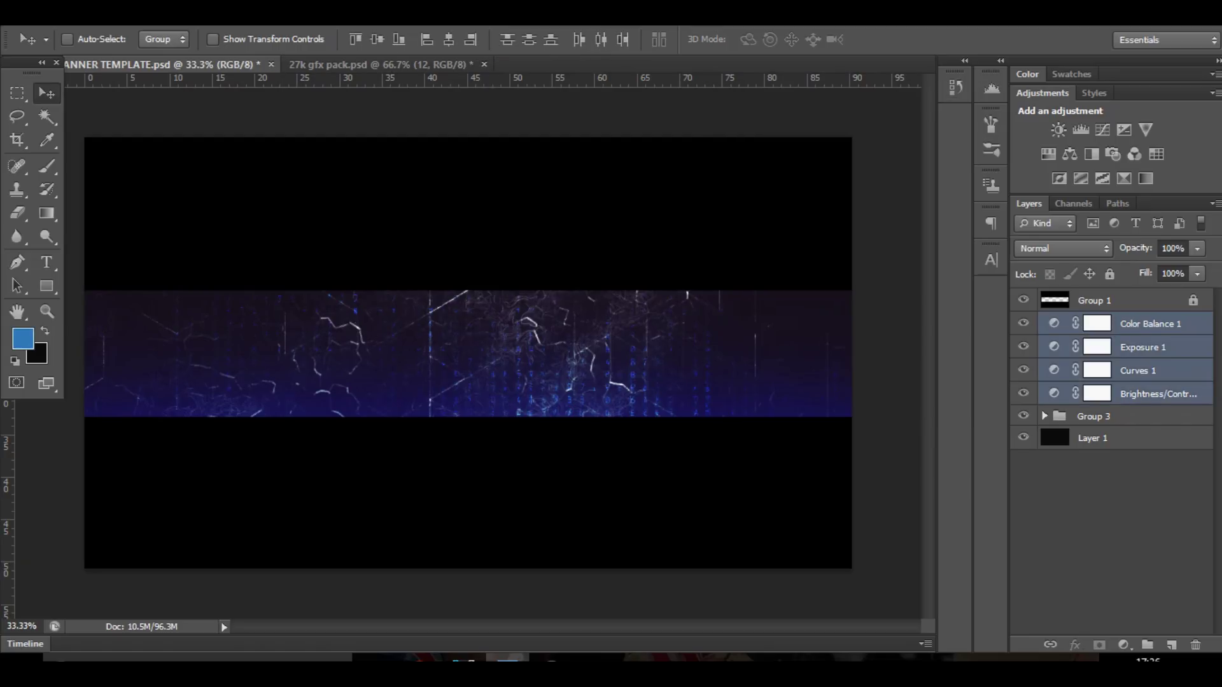
{"action": "key", "text": "ctrl+g"}
{"action": "left_click", "coordinate": [1023, 323]}
{"action": "left_click", "coordinate": [1023, 323]}
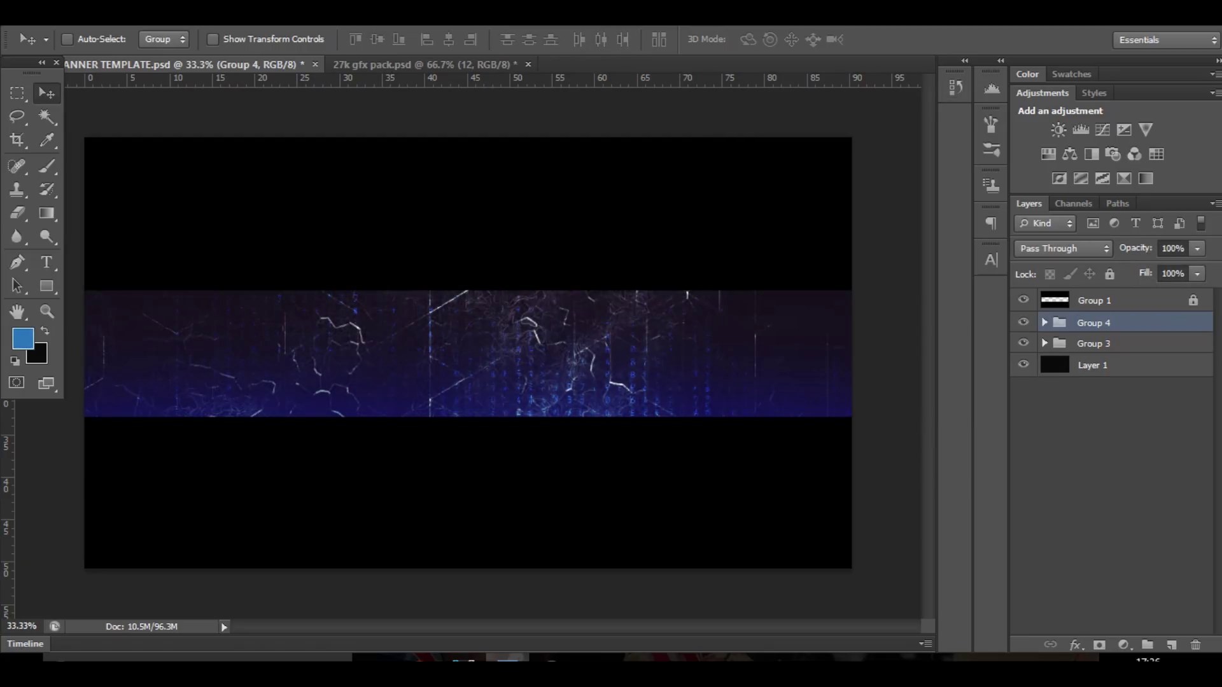
Add a new layer above Group 4 and prepare the Brush tool with white as the foreground color
{"action": "left_click", "coordinate": [1171, 644]}
{"action": "left_click", "coordinate": [46, 166]}
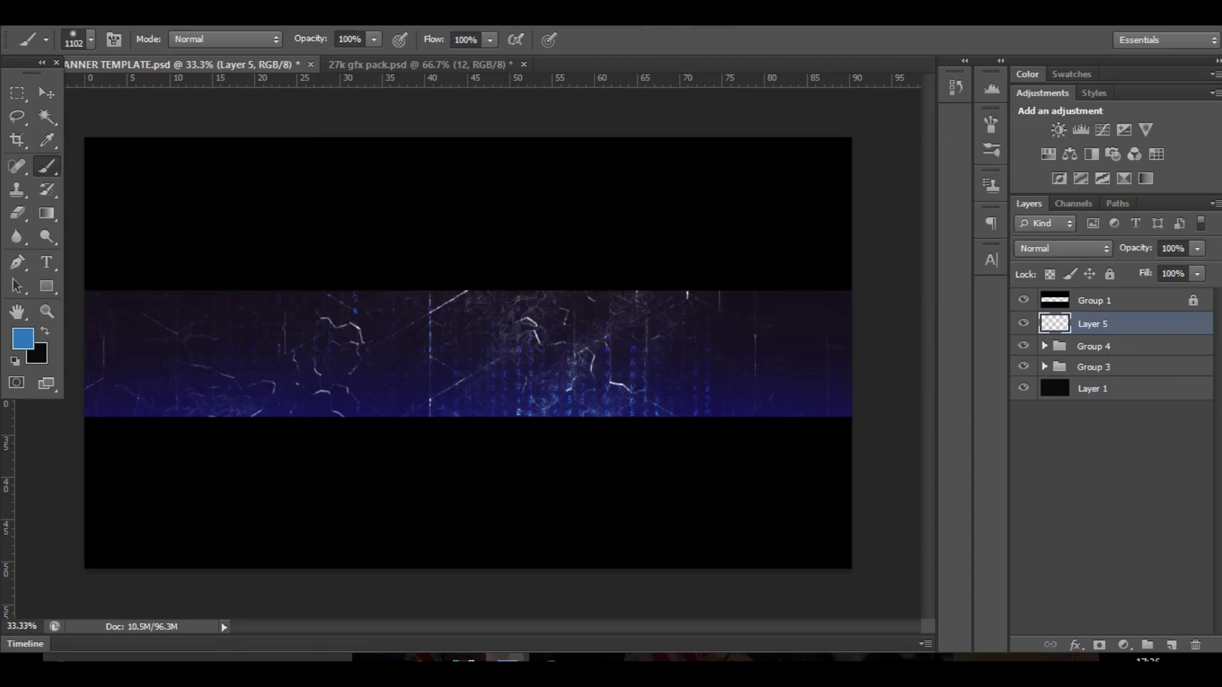
{"action": "left_click", "coordinate": [22, 339]}
{"action": "left_click_drag", "start_coordinate": [803, 102], "coordinate": [796, 91]}
{"action": "left_click", "coordinate": [1193, 78]}
Using a vertical guide at the banner's center, paint a soft white glow with a 1246 px brush along the strip's upper edge, and hide the guides
{"action": "key", "text": "ctrl+semicolon"}
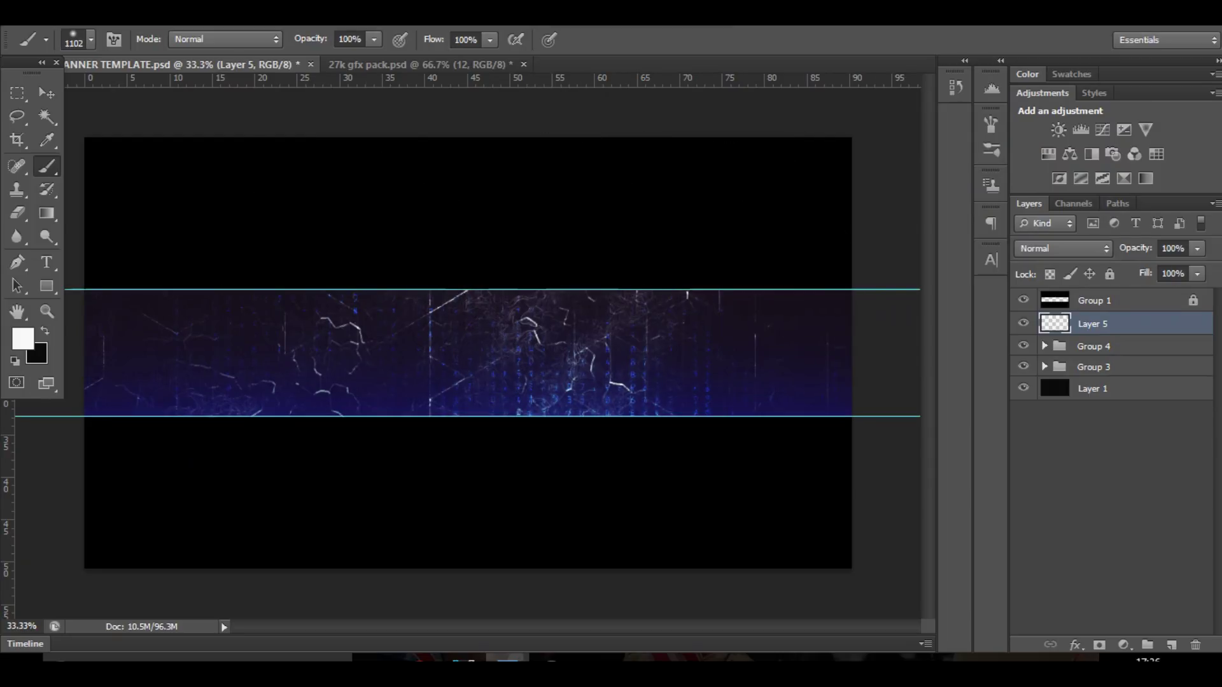
{"action": "mouse_move", "coordinate": [8, 388]}
{"action": "left_mouse_down"}
{"action": "mouse_move", "coordinate": [407, 374]}
{"action": "mouse_move", "coordinate": [502, 439]}
{"action": "mouse_move", "coordinate": [483, 439]}
{"action": "mouse_move", "coordinate": [468, 356]}
{"action": "left_mouse_up"}
{"action": "right_click", "coordinate": [469, 155], "text": "alt"}
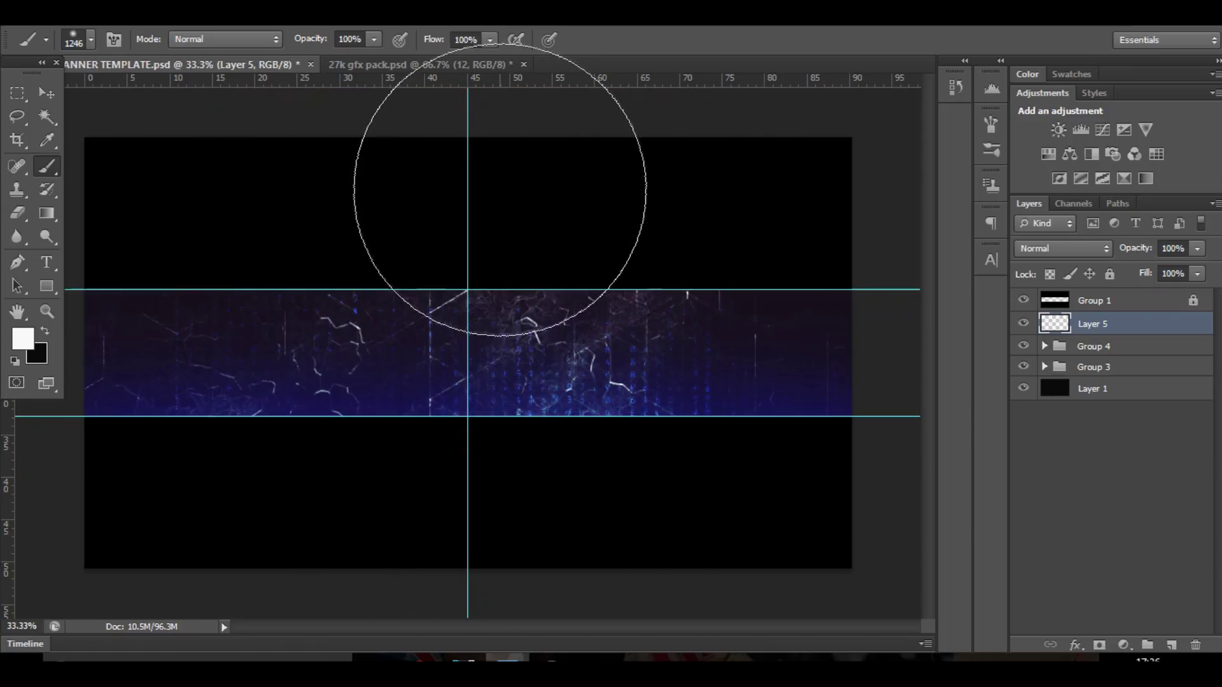
{"action": "left_click", "coordinate": [477, 184]}
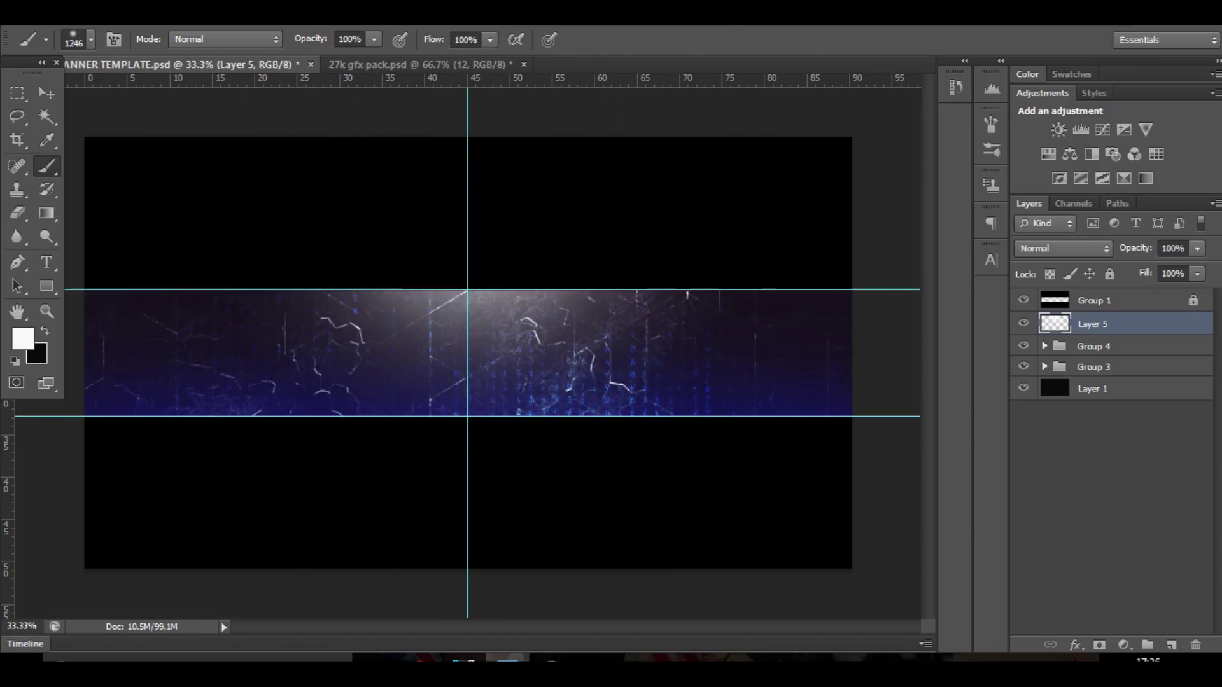
{"action": "key", "text": "ctrl+semicolon"}
Lower the white glow layer's opacity to 34%
{"action": "left_click", "coordinate": [1197, 248]}
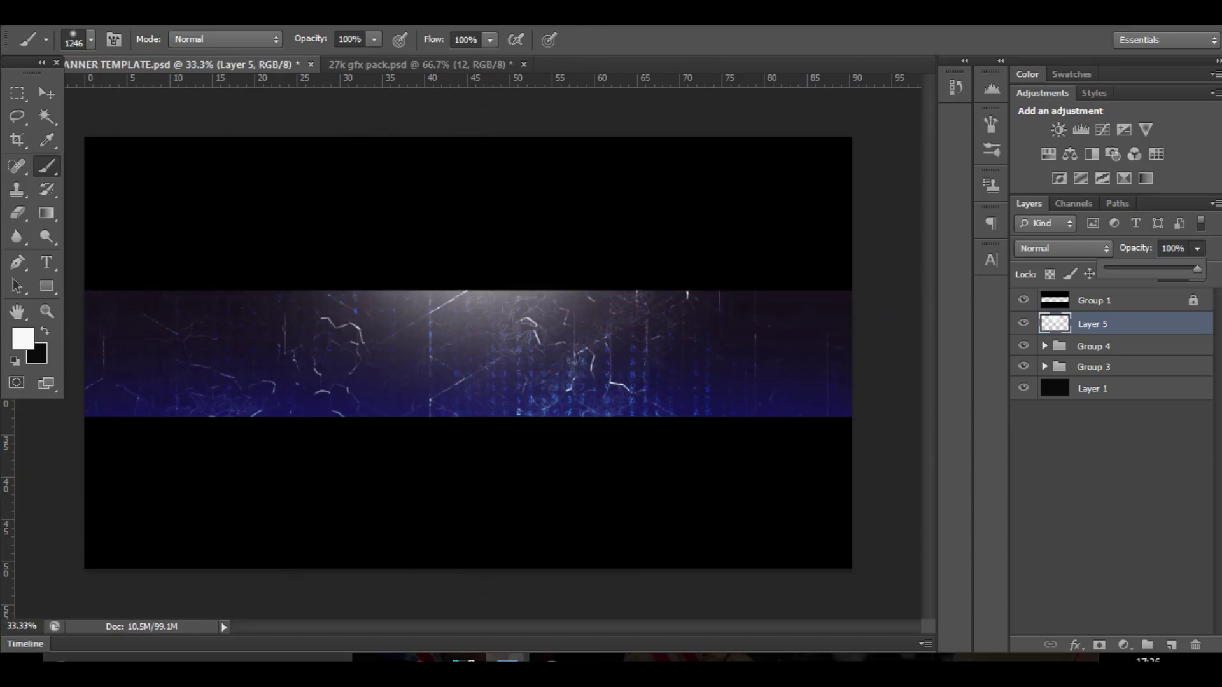
{"action": "left_click_drag", "start_coordinate": [1197, 267], "coordinate": [1125, 268]}
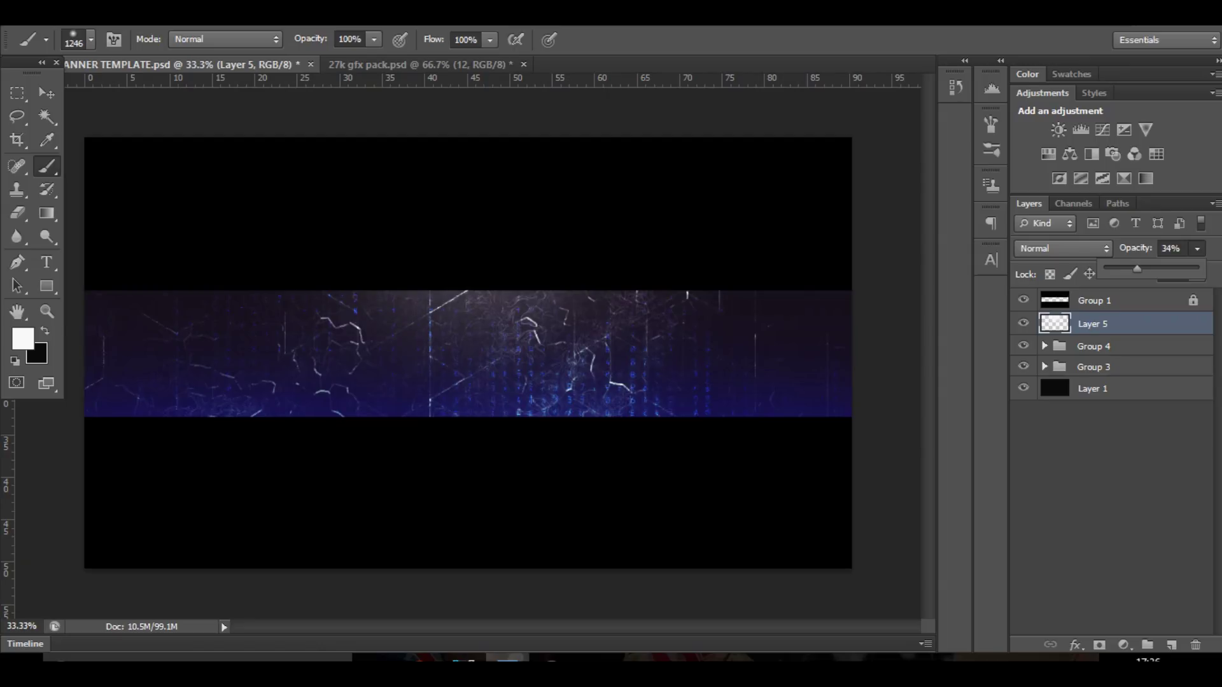
{"action": "key", "text": "v"}
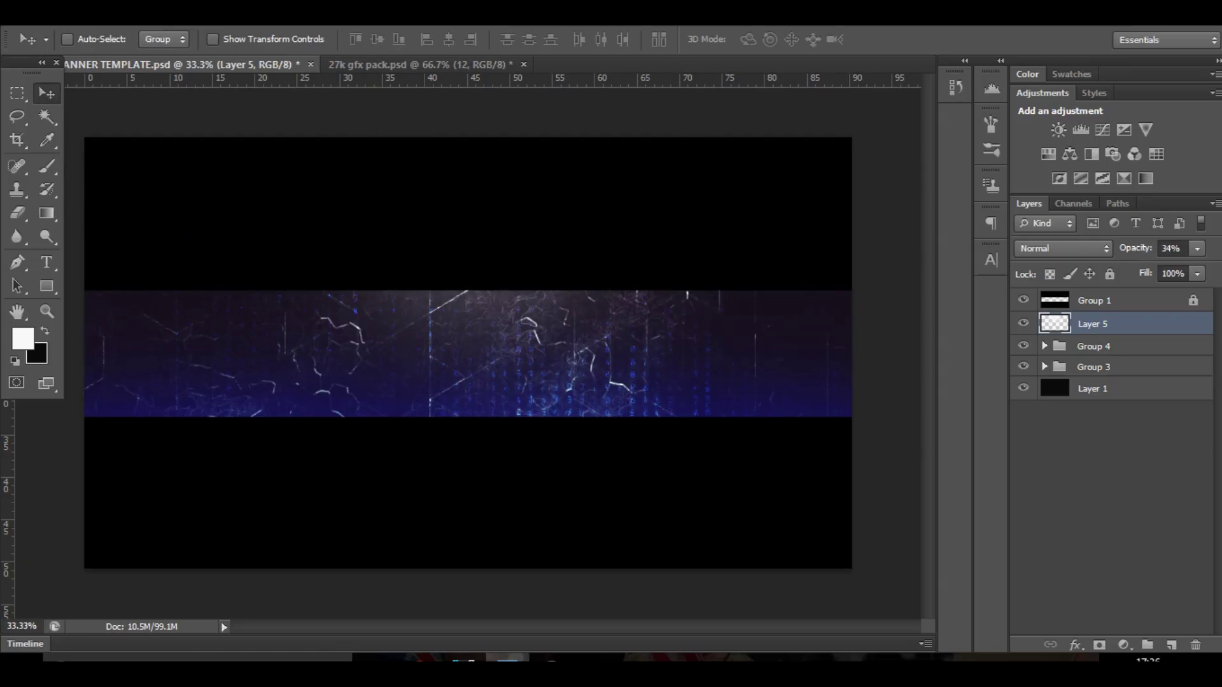
Group Layer 5, Group 4, Group 3 and Layer 1 together beneath the locked template layer
{"action": "left_click", "coordinate": [1095, 368], "text": "shift"}
{"action": "left_click", "coordinate": [1095, 389], "text": "shift"}
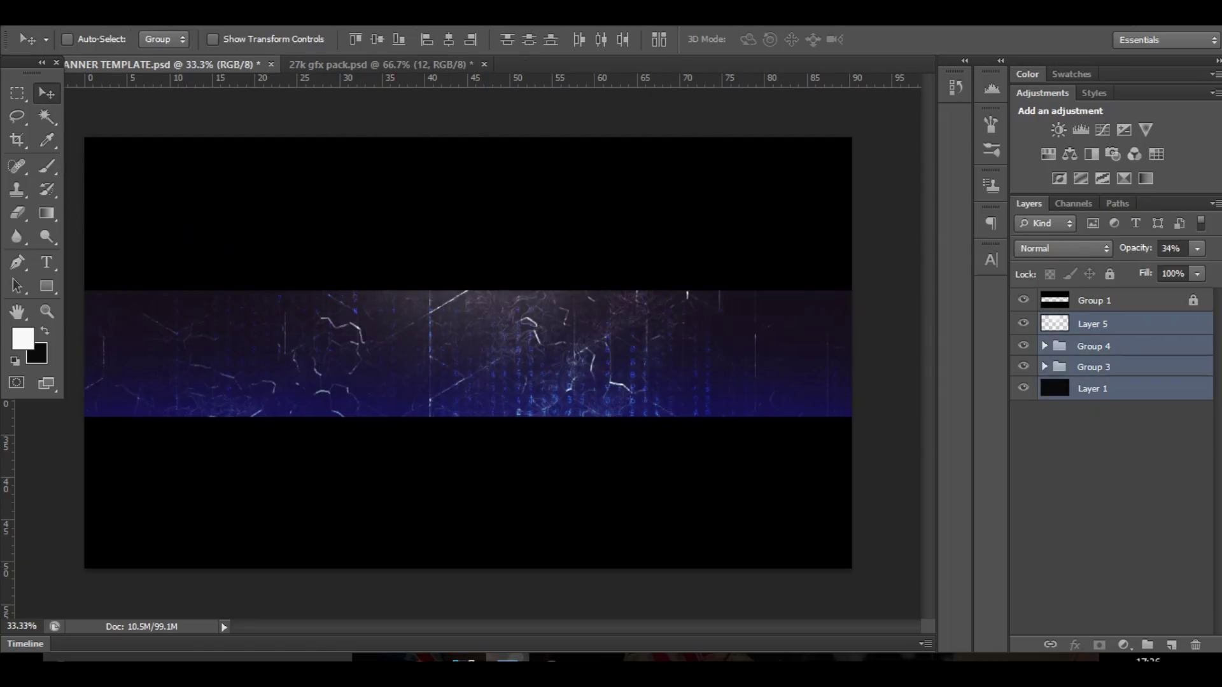
{"action": "key", "text": "ctrl+g"}
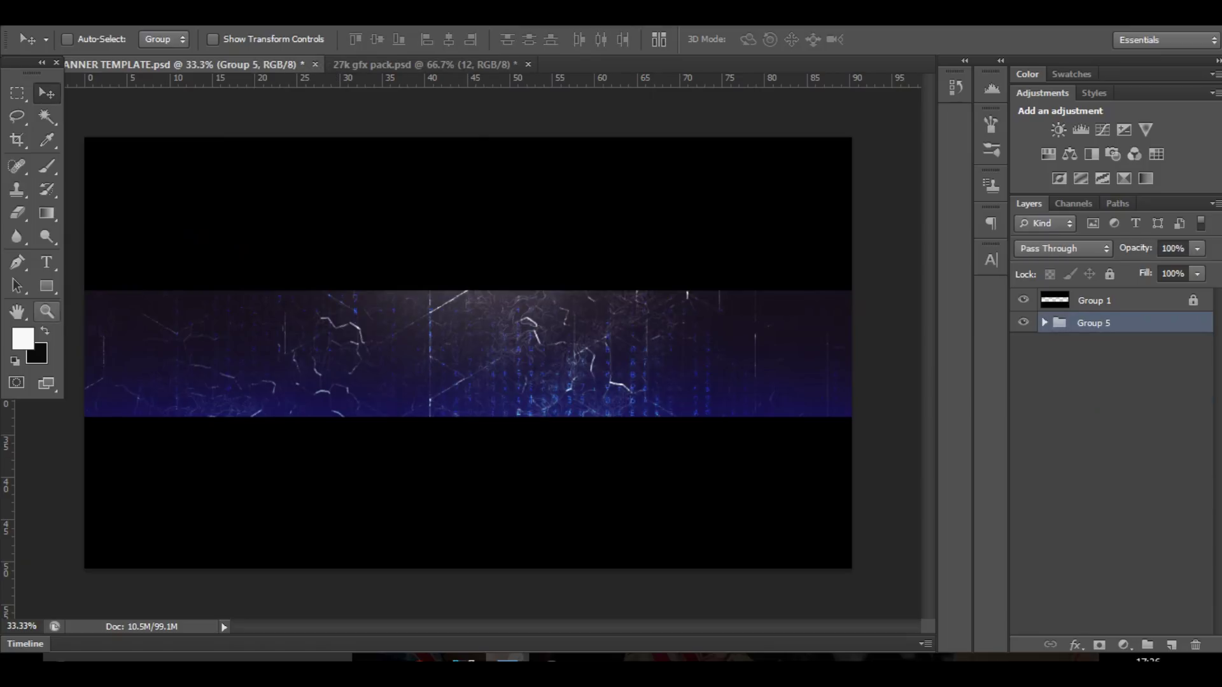
Draw a white square of about 762 × 762 px across the middle of the banner and rasterize its shape layer
{"action": "left_click", "coordinate": [46, 286]}
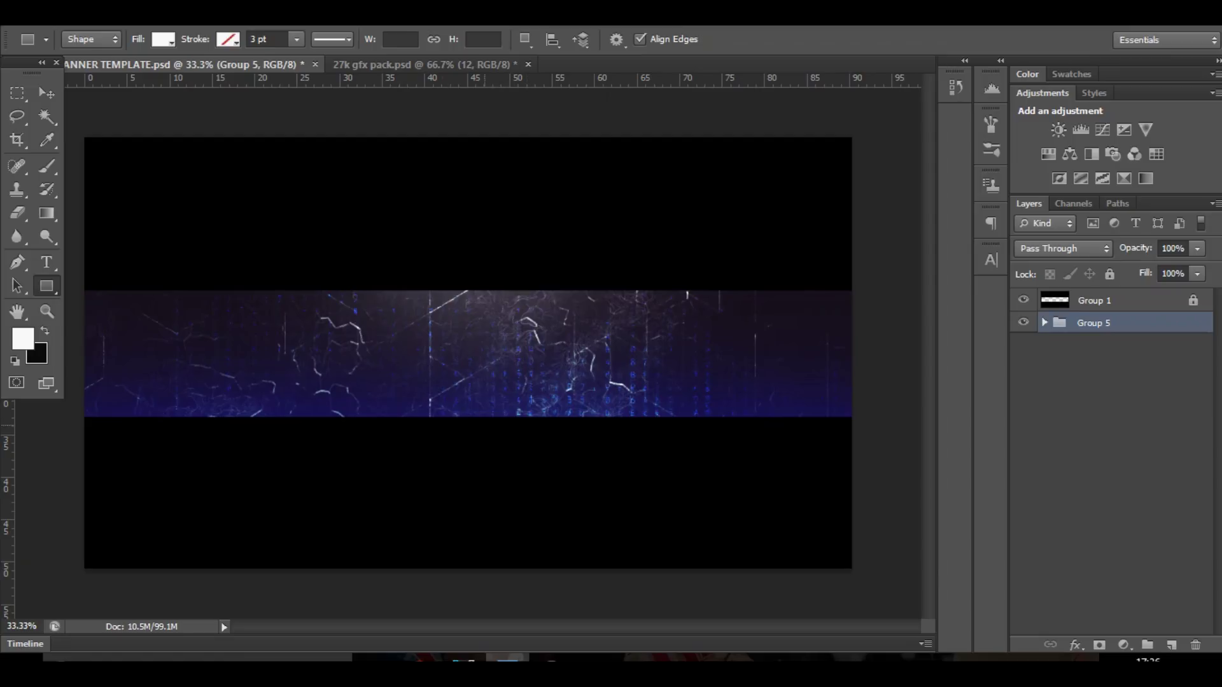
{"action": "left_click_drag", "start_coordinate": [358, 467], "coordinate": [586, 238]}
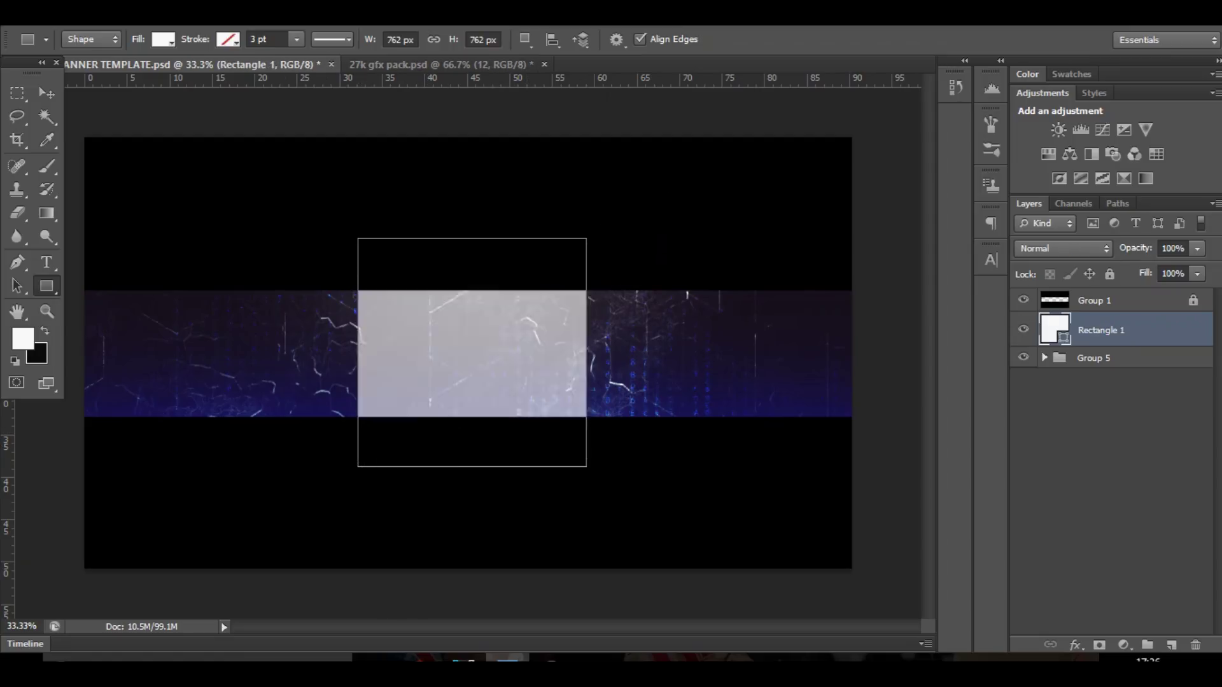
{"action": "right_click", "coordinate": [1143, 324]}
{"action": "left_click", "coordinate": [853, 209]}
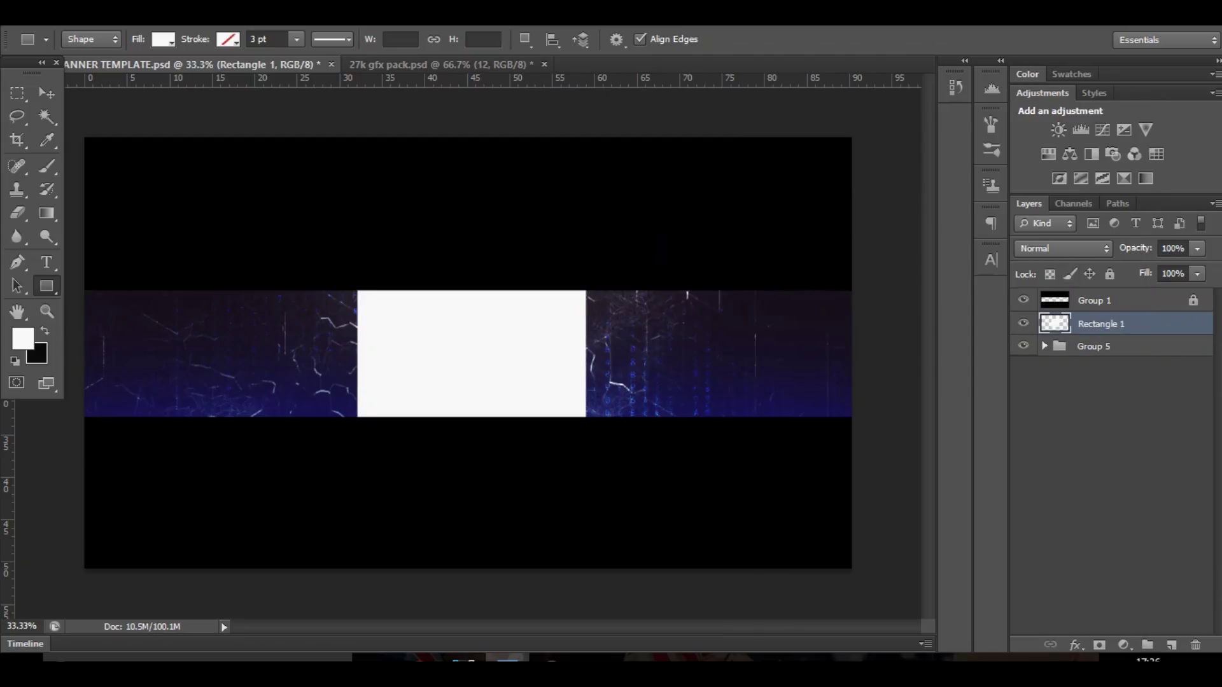
Hollow the white square into a frame by contracting its selection by 10 pixels, deleting the inside and deselecting
{"action": "left_click", "coordinate": [1054, 324], "text": "ctrl"}
{"action": "left_click", "coordinate": [238, 16]}
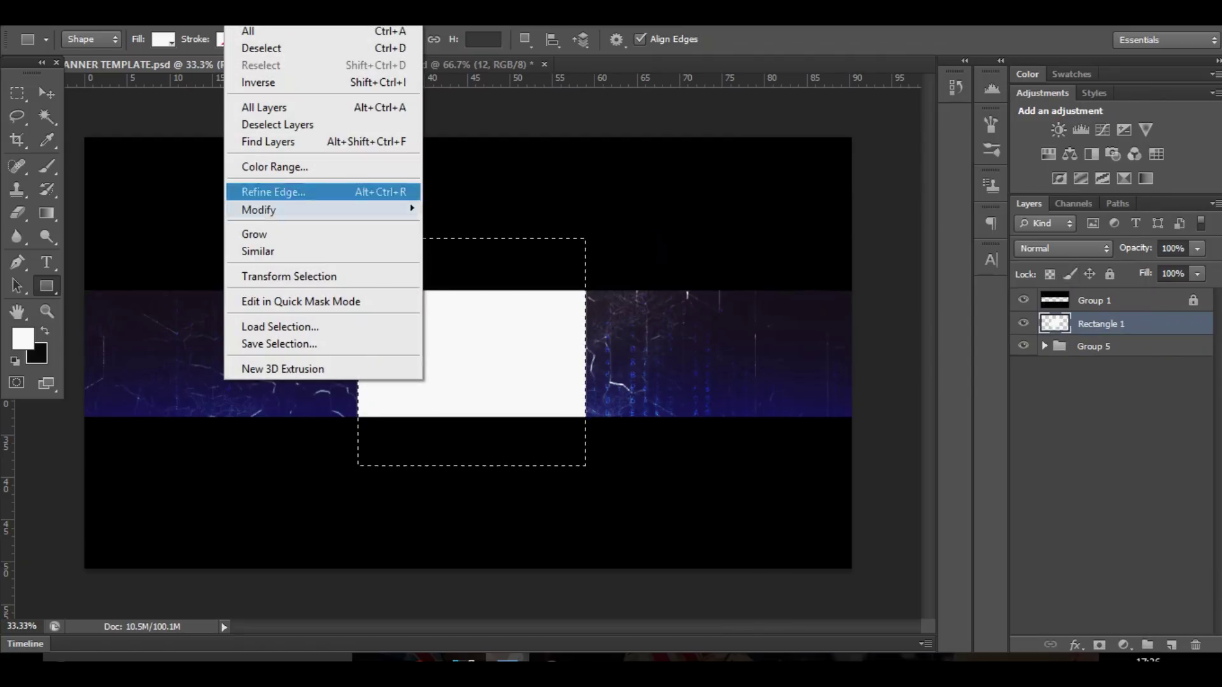
{"action": "key", "text": "Right"}
{"action": "key", "text": "Down"}
{"action": "key", "text": "Down"}
{"action": "key", "text": "Down"}
{"action": "key", "text": "Return"}
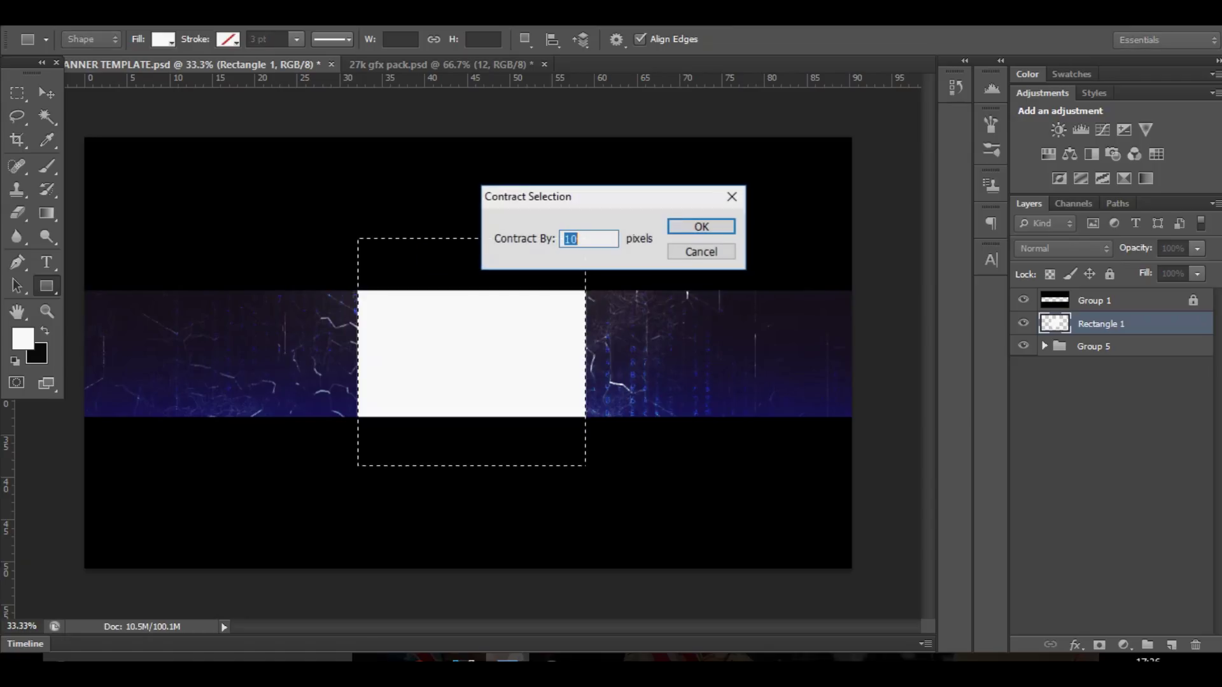
{"action": "key", "text": "Return"}
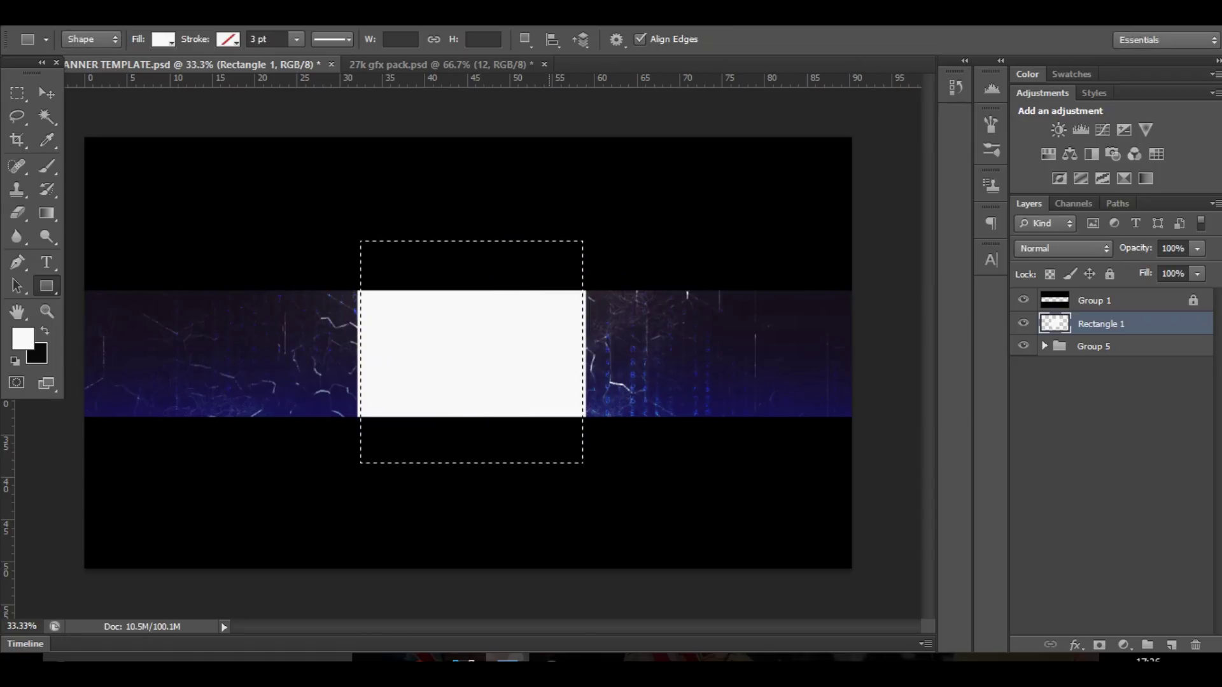
{"action": "key", "text": "Delete"}
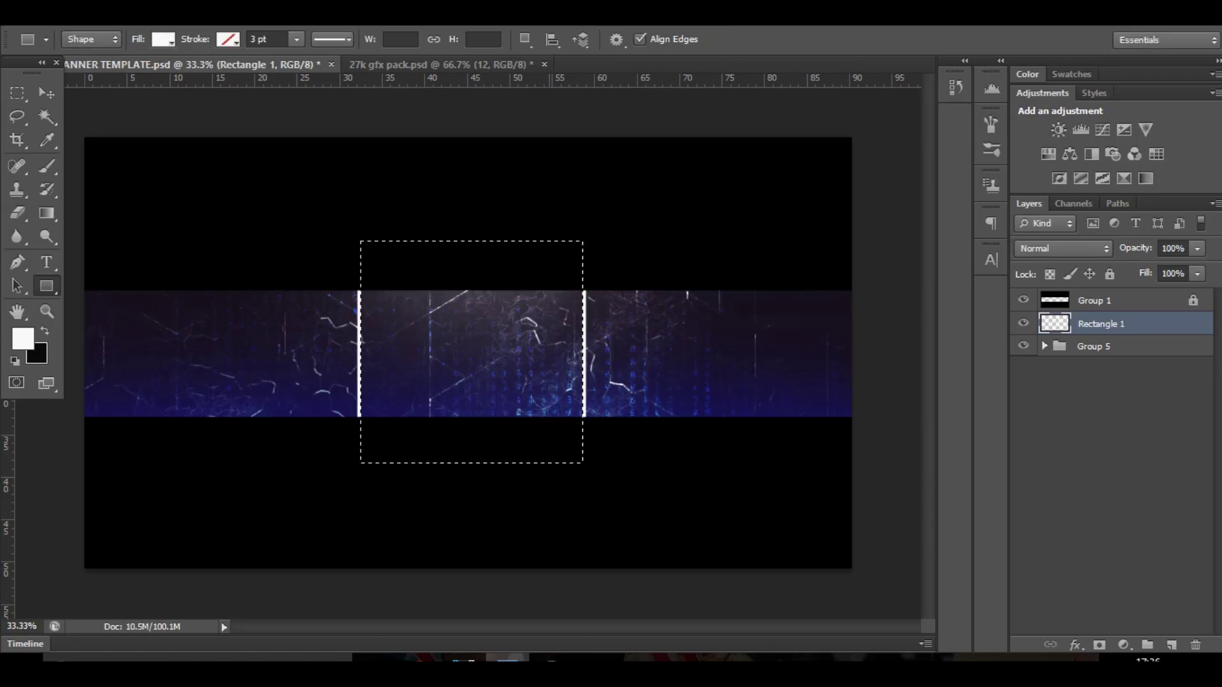
{"action": "key", "text": "ctrl+d"}
Move the frame layer above Group 1 and distort it with the Wave filter, using a maximum wavelength of 64
{"action": "left_click_drag", "start_coordinate": [1051, 324], "coordinate": [1052, 289]}
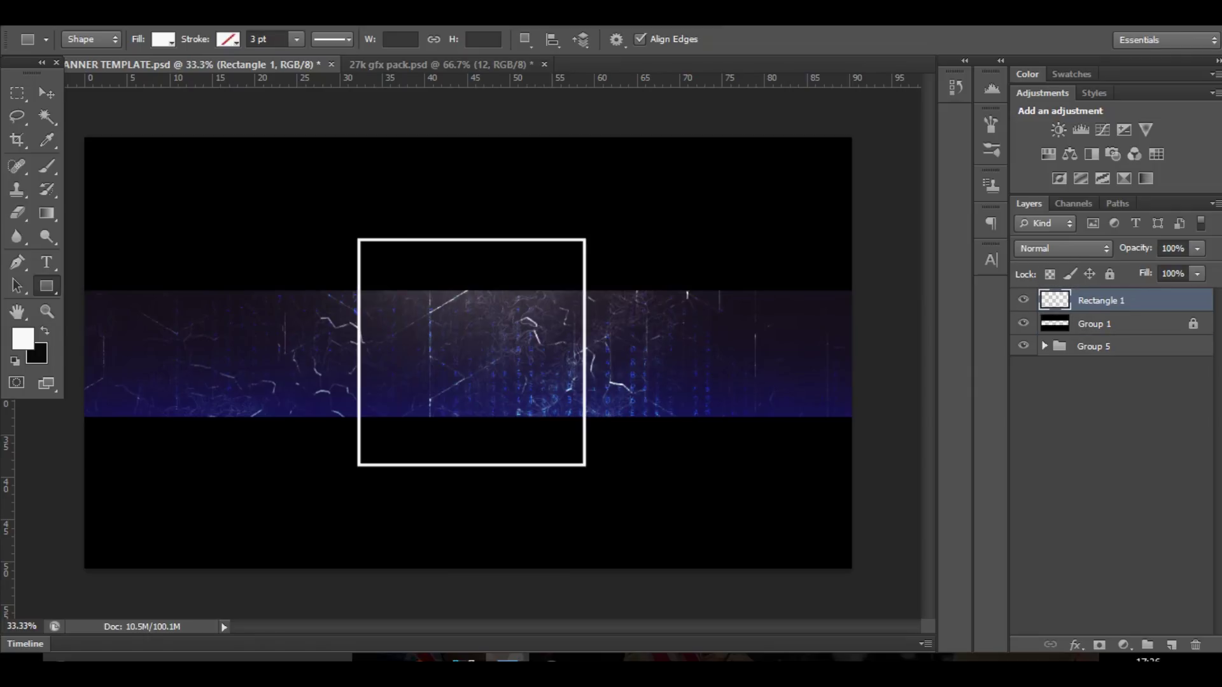
{"action": "left_click", "coordinate": [283, 14]}
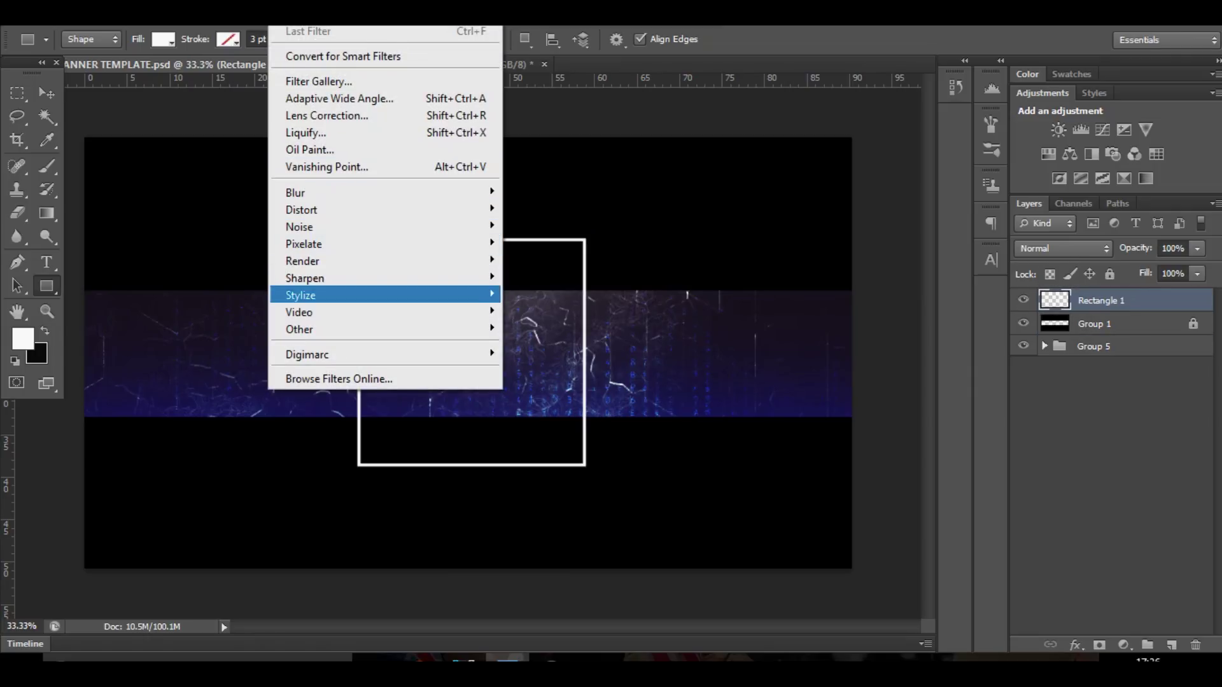
{"action": "key", "text": "Right"}
{"action": "key", "text": "Down"}
{"action": "key", "text": "Down"}
{"action": "key", "text": "Down"}
{"action": "key", "text": "Down"}
{"action": "key", "text": "Down"}
{"action": "key", "text": "Down"}
{"action": "key", "text": "Down"}
{"action": "key", "text": "Return"}
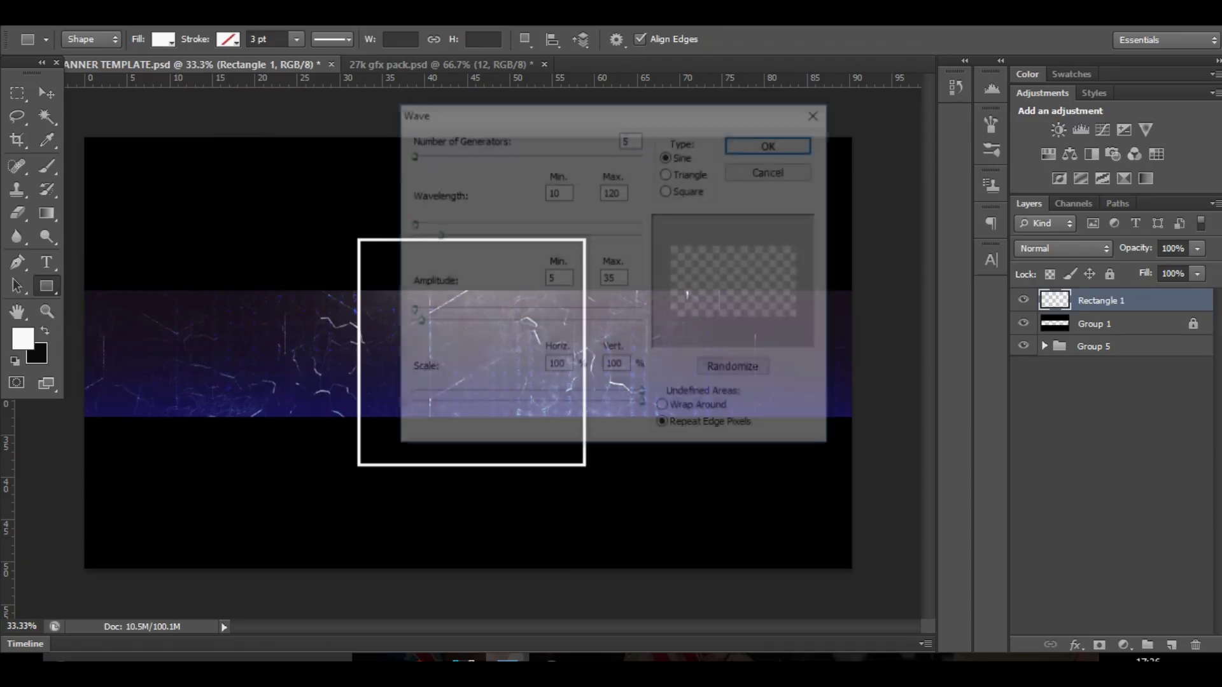
{"action": "left_click_drag", "start_coordinate": [437, 235], "coordinate": [425, 236]}
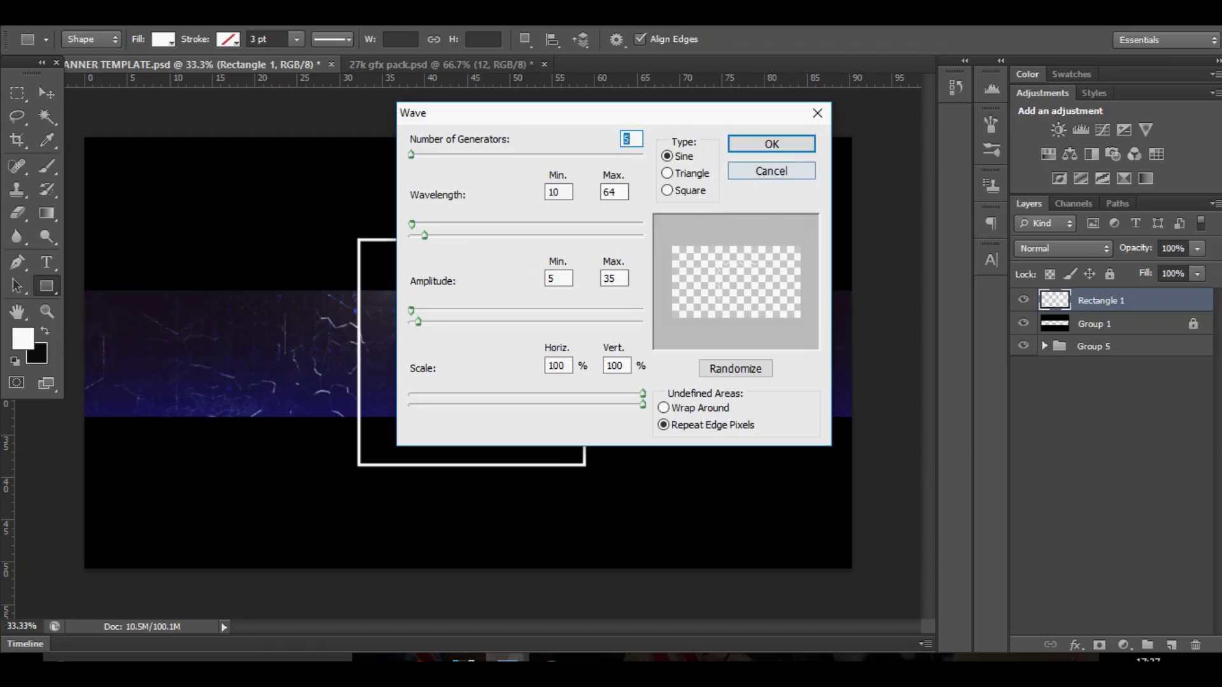
{"action": "left_click", "coordinate": [771, 145]}
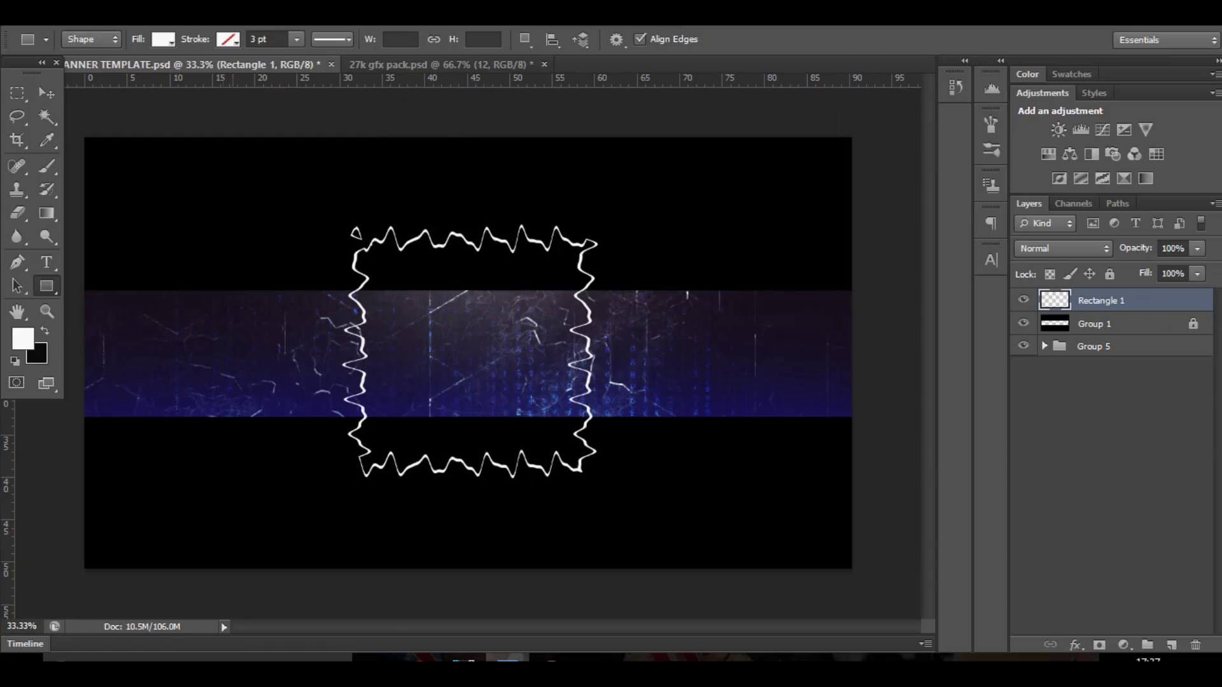
Reapply the Wave filter twice to the frame to break it into fragmented squiggles
{"action": "key", "text": "v"}
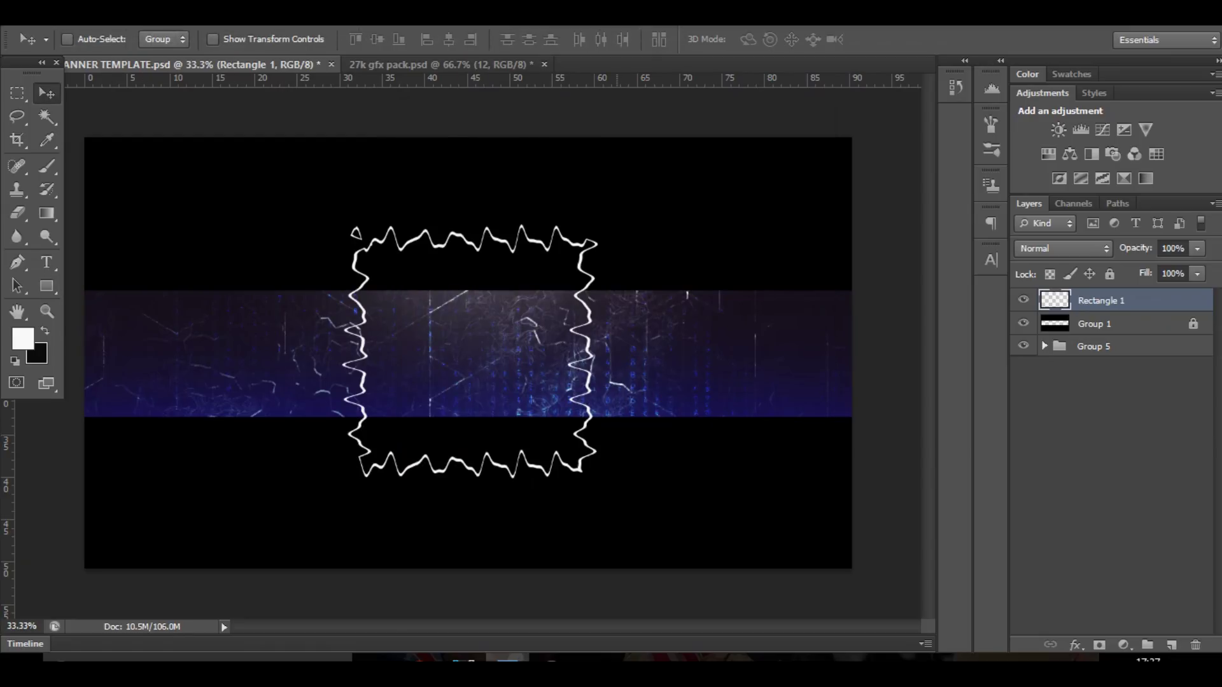
{"action": "key", "text": "ctrl+f"}
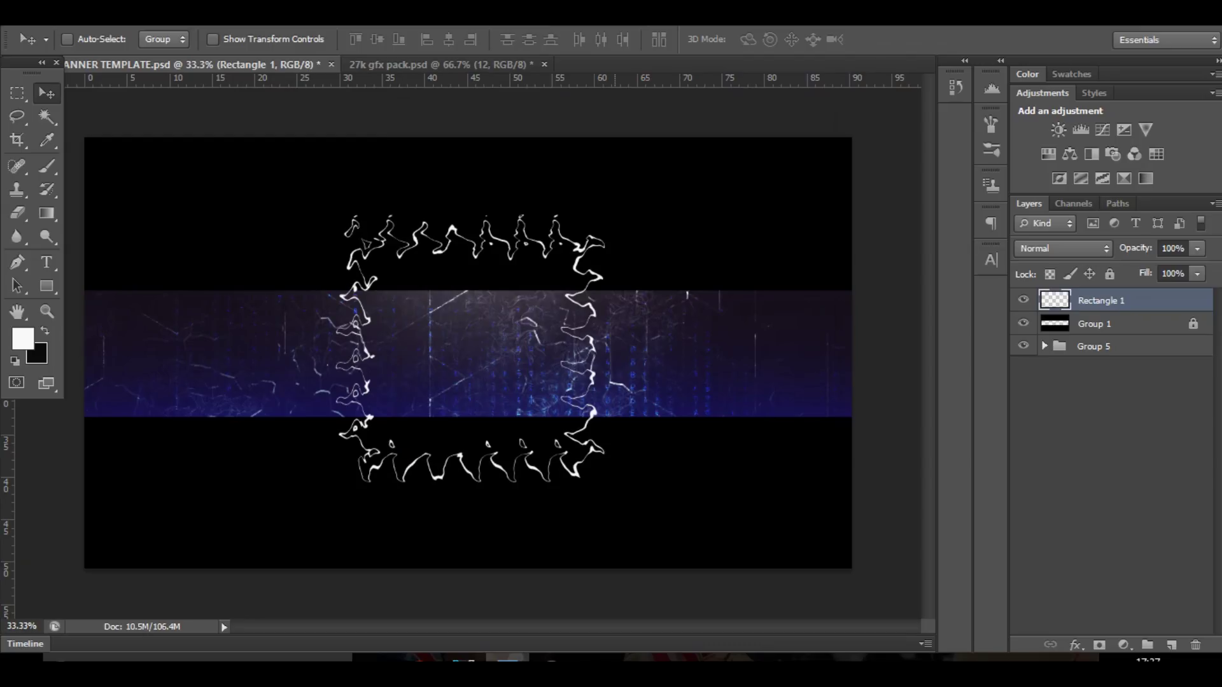
{"action": "key", "text": "ctrl+f"}
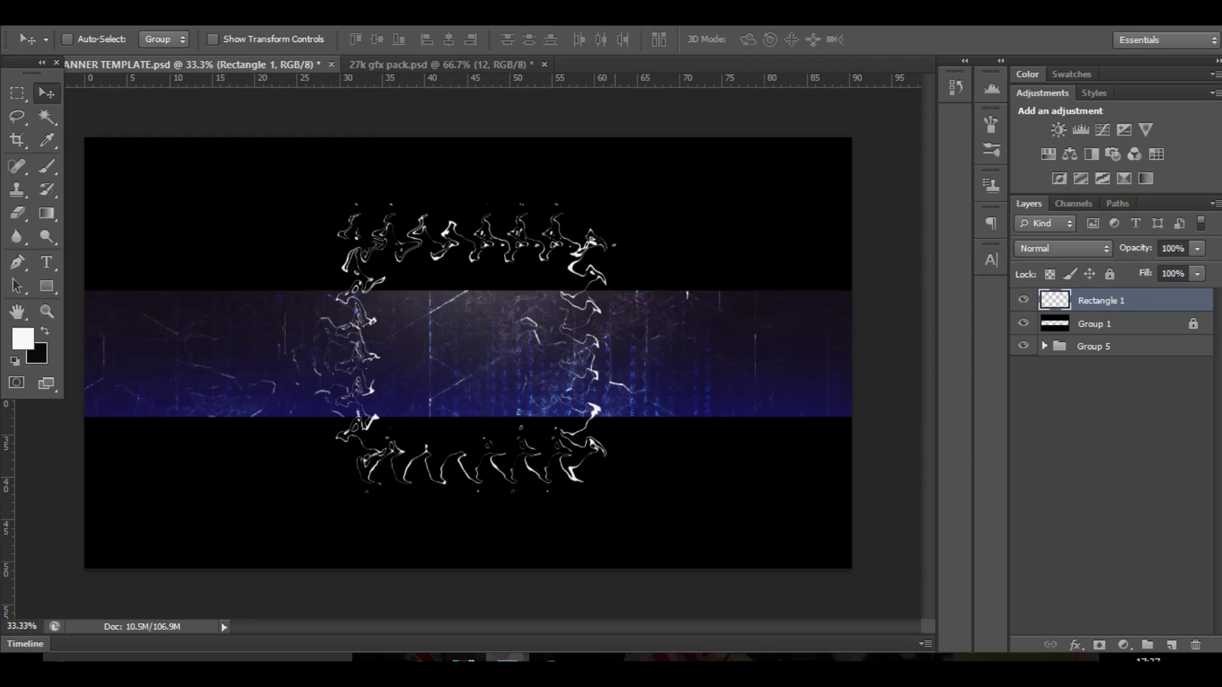
Nudge the distorted frame slightly and scale it down a little around its center
{"action": "mouse_move", "coordinate": [537, 269]}
{"action": "left_mouse_down"}
{"action": "mouse_move", "coordinate": [539, 325]}
{"action": "mouse_move", "coordinate": [539, 274]}
{"action": "left_mouse_up"}
{"action": "key", "text": "ctrl+t"}
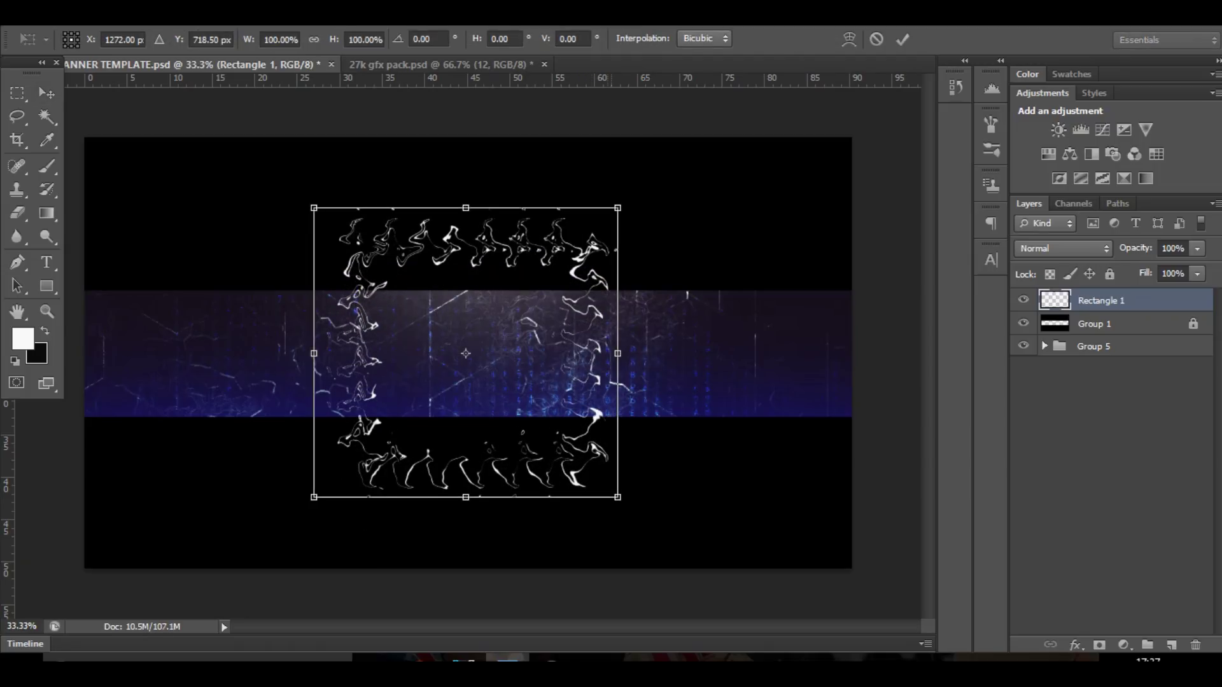
{"action": "mouse_move", "coordinate": [618, 207]}
{"action": "left_mouse_down"}
{"action": "mouse_move", "coordinate": [666, 161]}
{"action": "mouse_move", "coordinate": [597, 226]}
{"action": "left_mouse_up"}
{"action": "key", "text": "Return"}
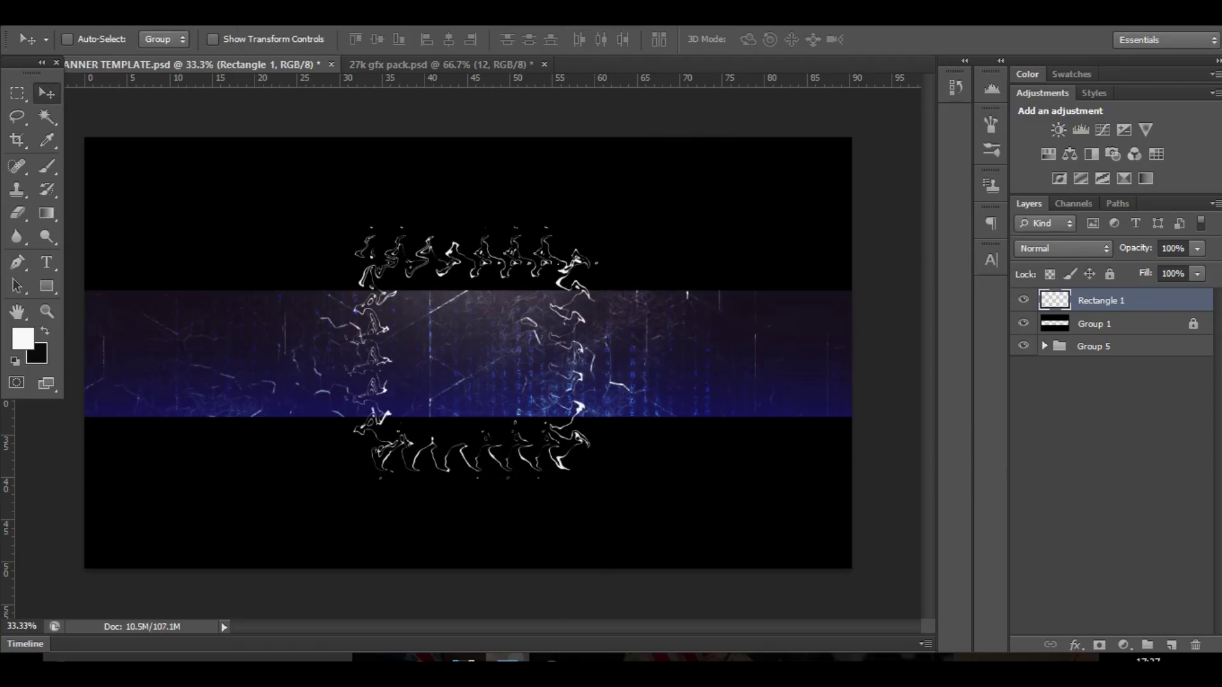
Move the distorted frame layer into Group 5 between Group 4 and Group 3, and set its blend mode to Overlay
{"action": "key", "text": "ctrl+bracketleft"}
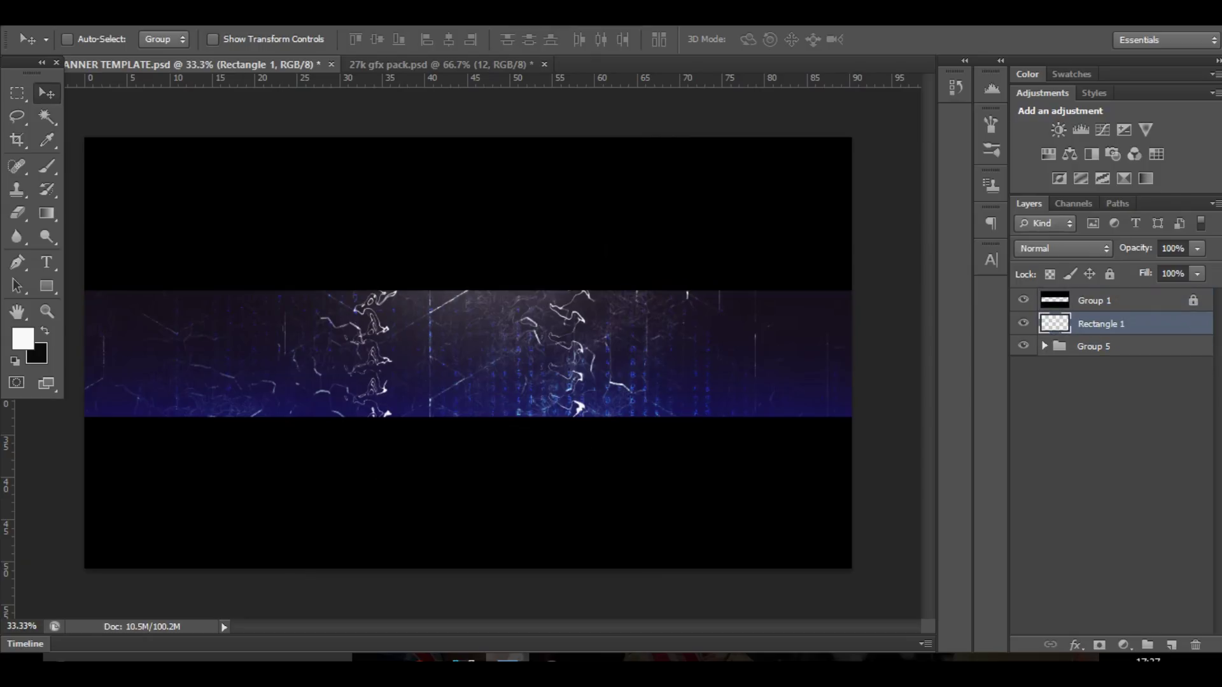
{"action": "left_click", "coordinate": [1044, 346]}
{"action": "left_click_drag", "start_coordinate": [1100, 323], "coordinate": [1107, 400]}
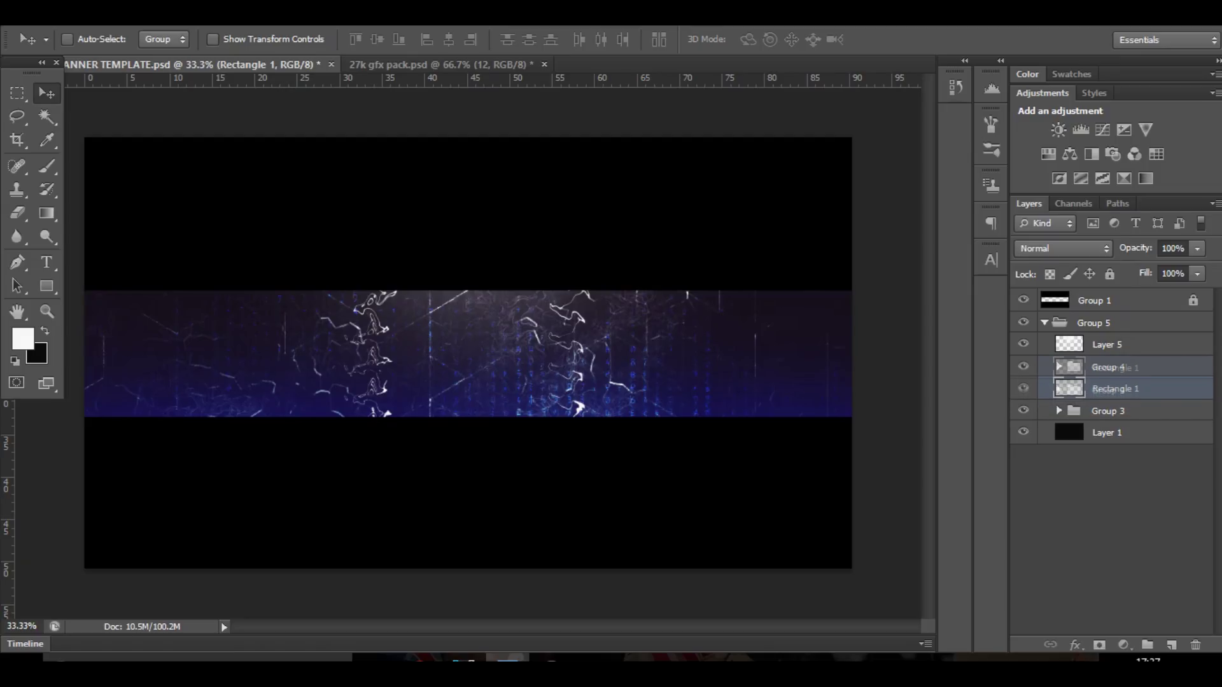
{"action": "left_click", "coordinate": [1023, 366]}
{"action": "left_click", "coordinate": [1023, 366]}
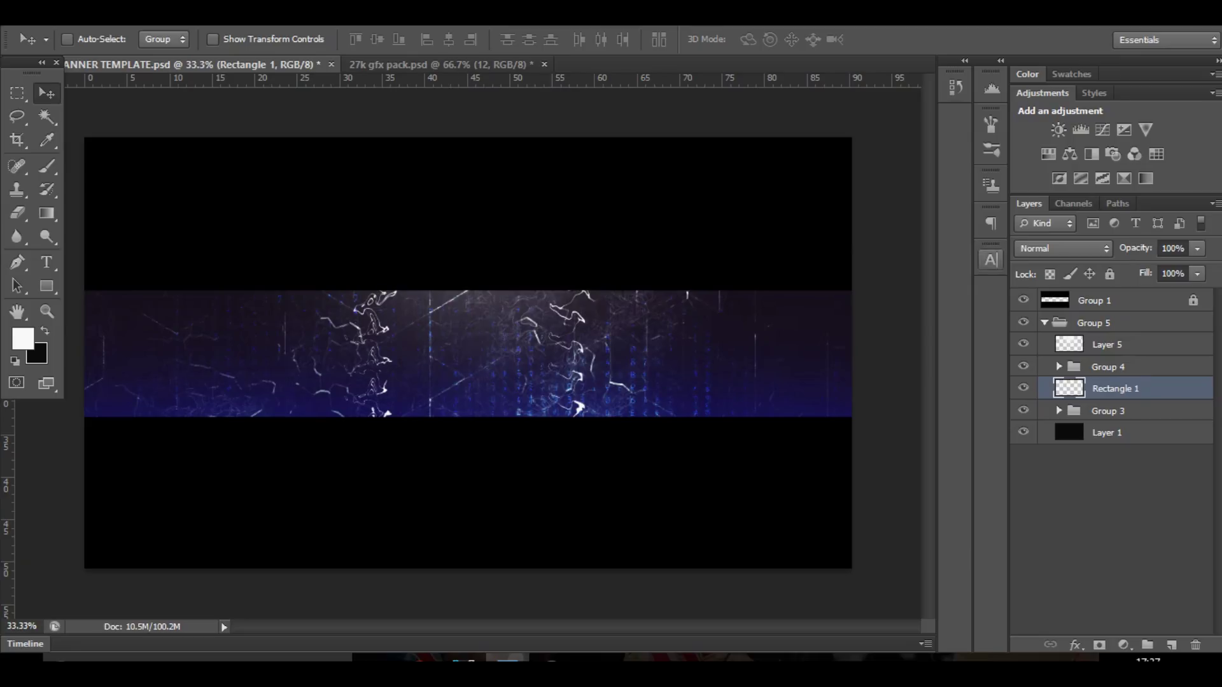
{"action": "left_click", "coordinate": [1063, 248]}
{"action": "left_click", "coordinate": [1044, 223]}
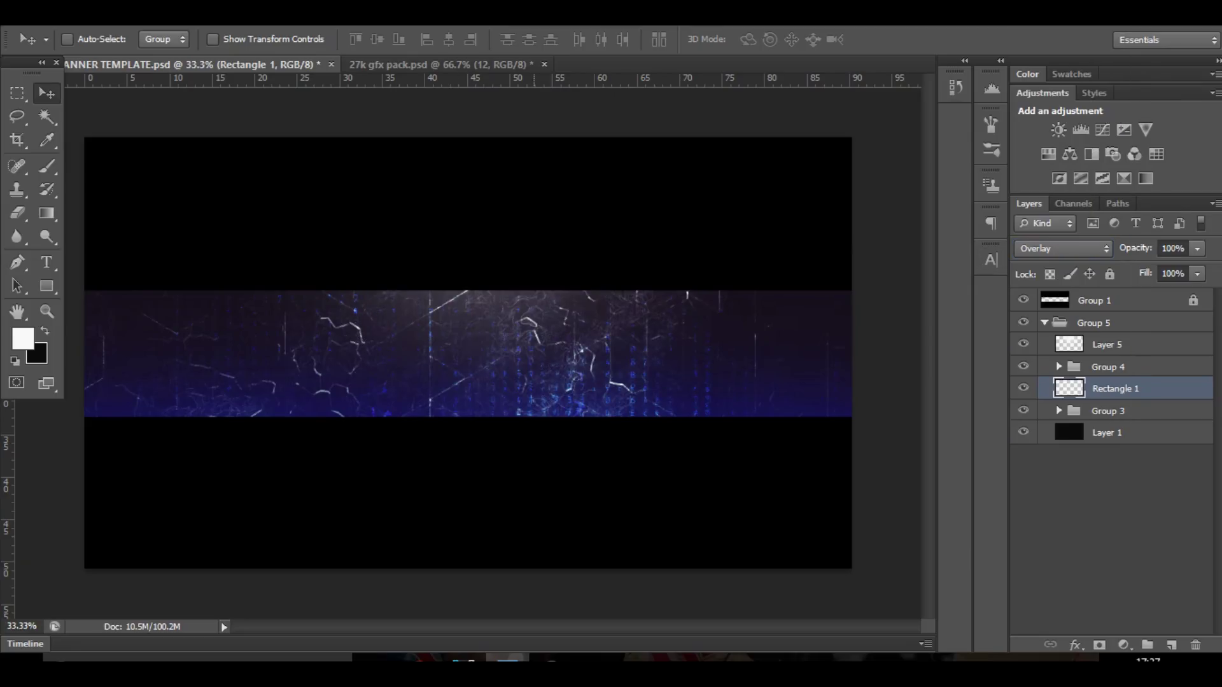
Place four copies of the distorted frame at different positions across the banner strip to spread the texture
{"action": "left_click_drag", "start_coordinate": [549, 319], "coordinate": [300, 341]}
{"action": "left_click_drag", "start_coordinate": [309, 299], "coordinate": [283, 289]}
{"action": "left_click_drag", "start_coordinate": [292, 353], "coordinate": [783, 331]}
{"action": "left_click_drag", "start_coordinate": [795, 289], "coordinate": [827, 283]}
{"action": "left_click_drag", "start_coordinate": [827, 284], "coordinate": [1008, 280]}
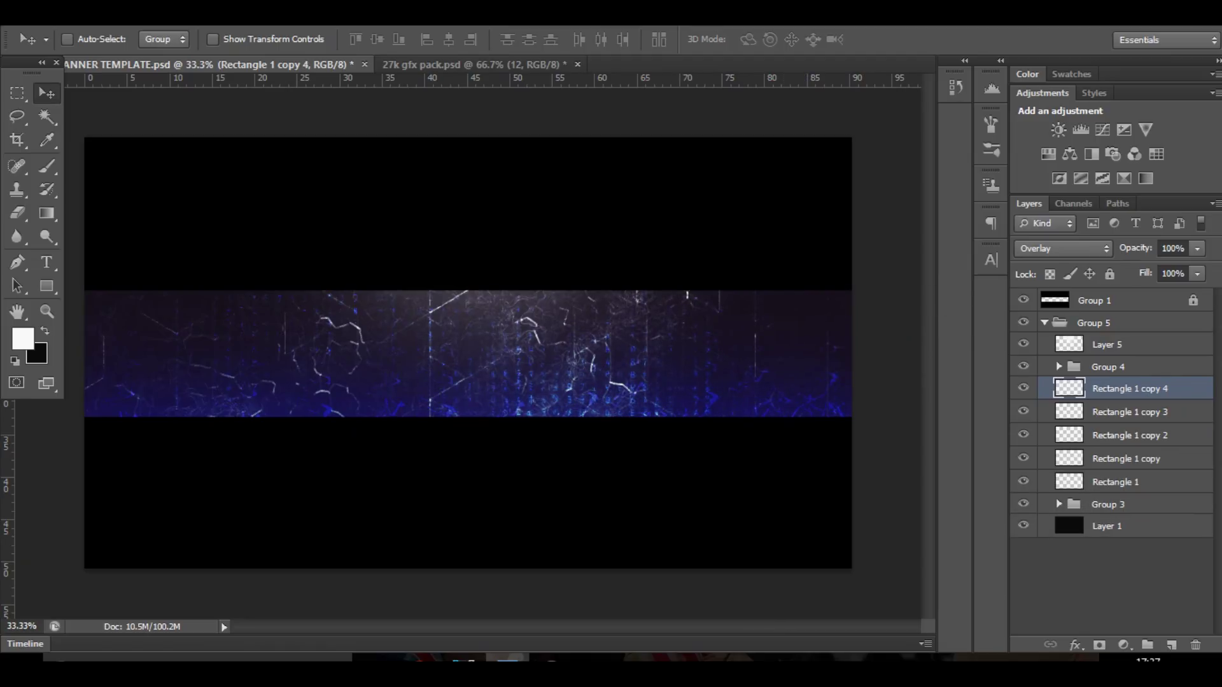
{"action": "left_click_drag", "start_coordinate": [728, 382], "coordinate": [938, 383]}
Draw a wide white rectangle above Group 5, barely overlapping the banner strip's lower edge across its full width, and rasterize its layer
{"action": "left_click", "coordinate": [46, 286]}
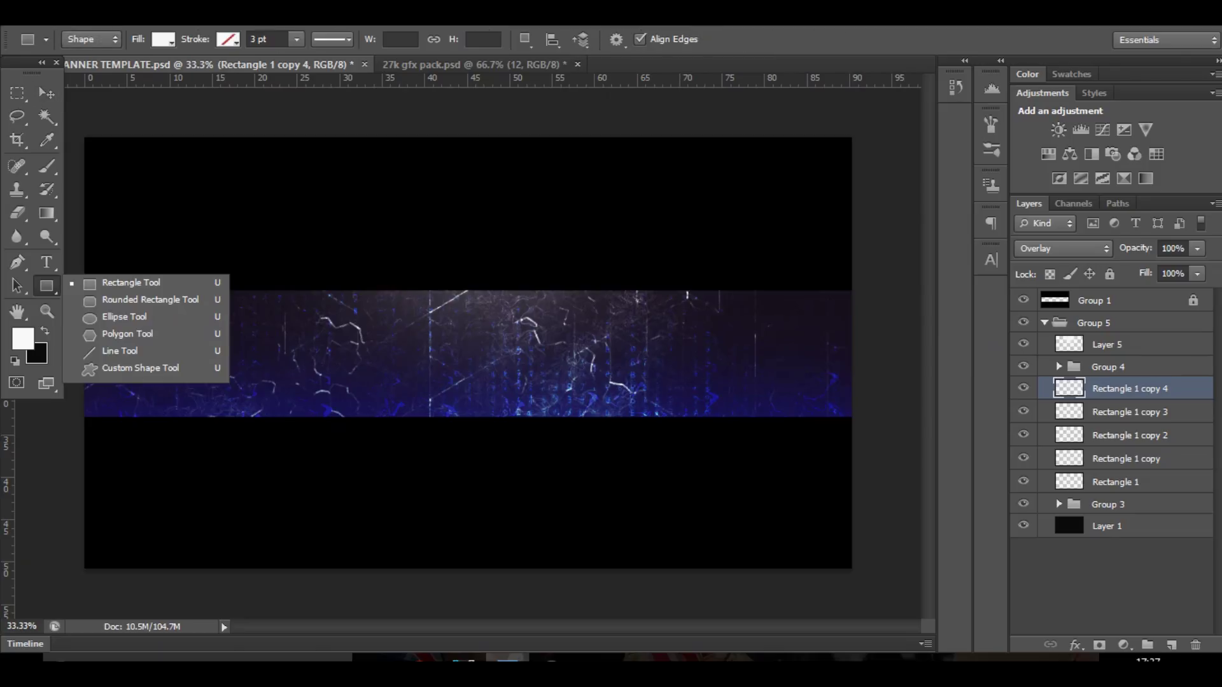
{"action": "left_click", "coordinate": [46, 93]}
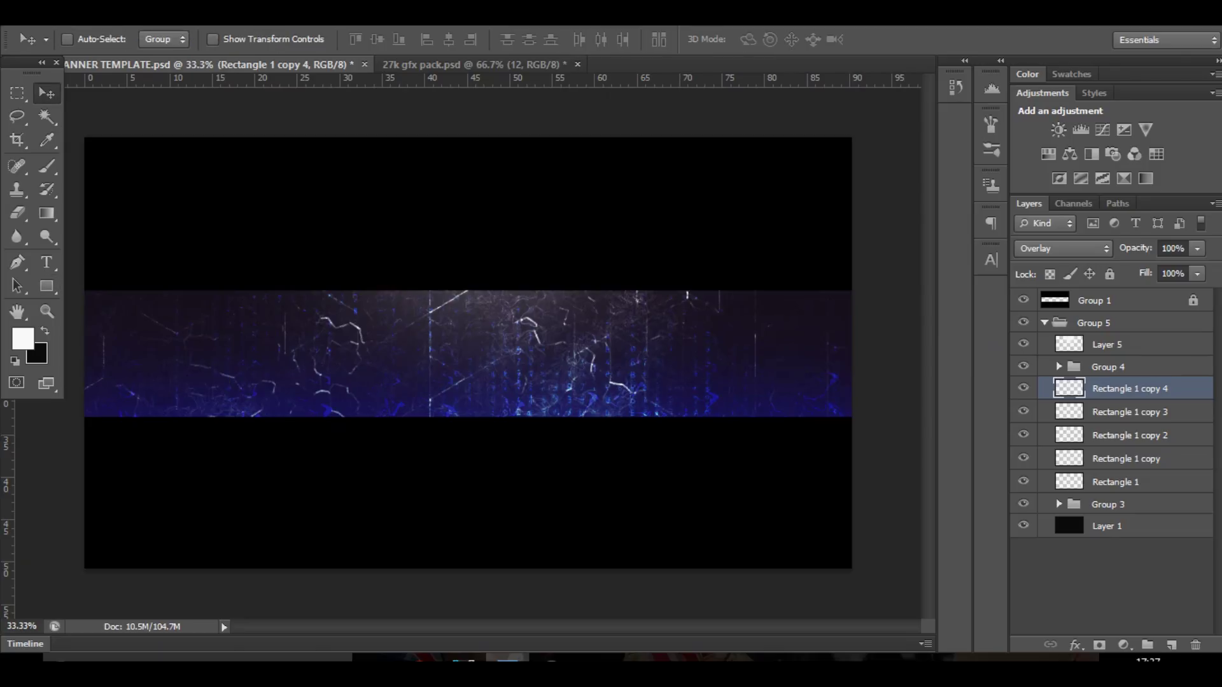
{"action": "left_click", "coordinate": [1044, 322]}
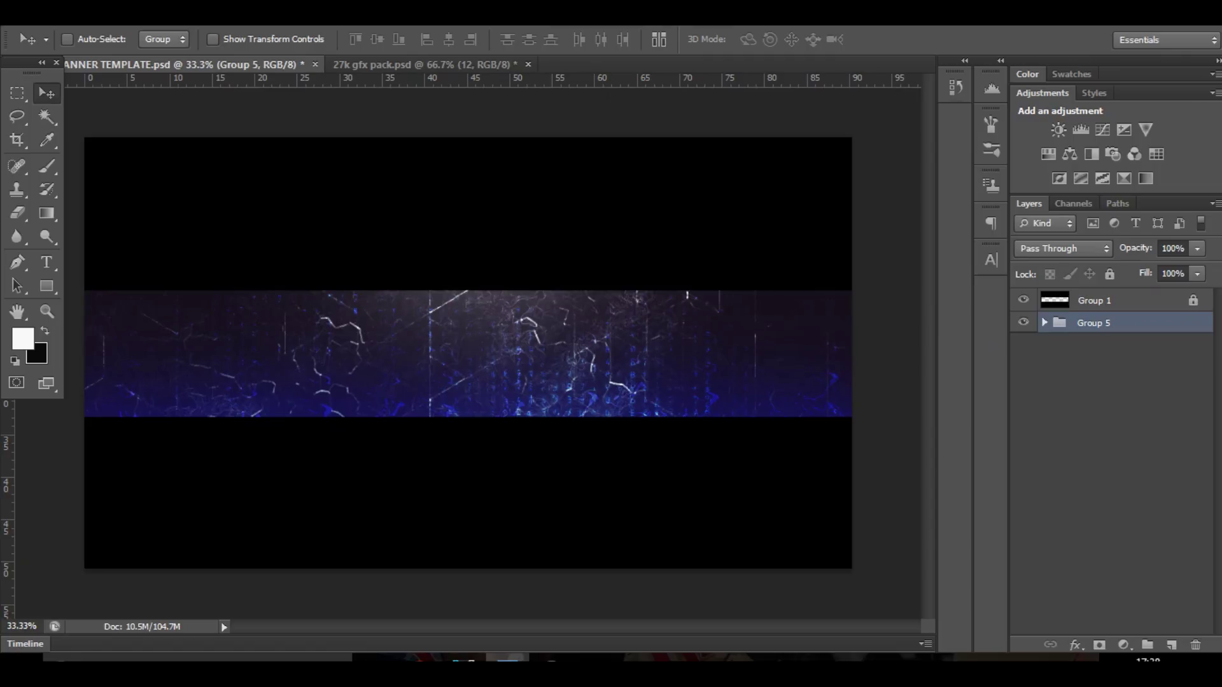
{"action": "key", "text": "u"}
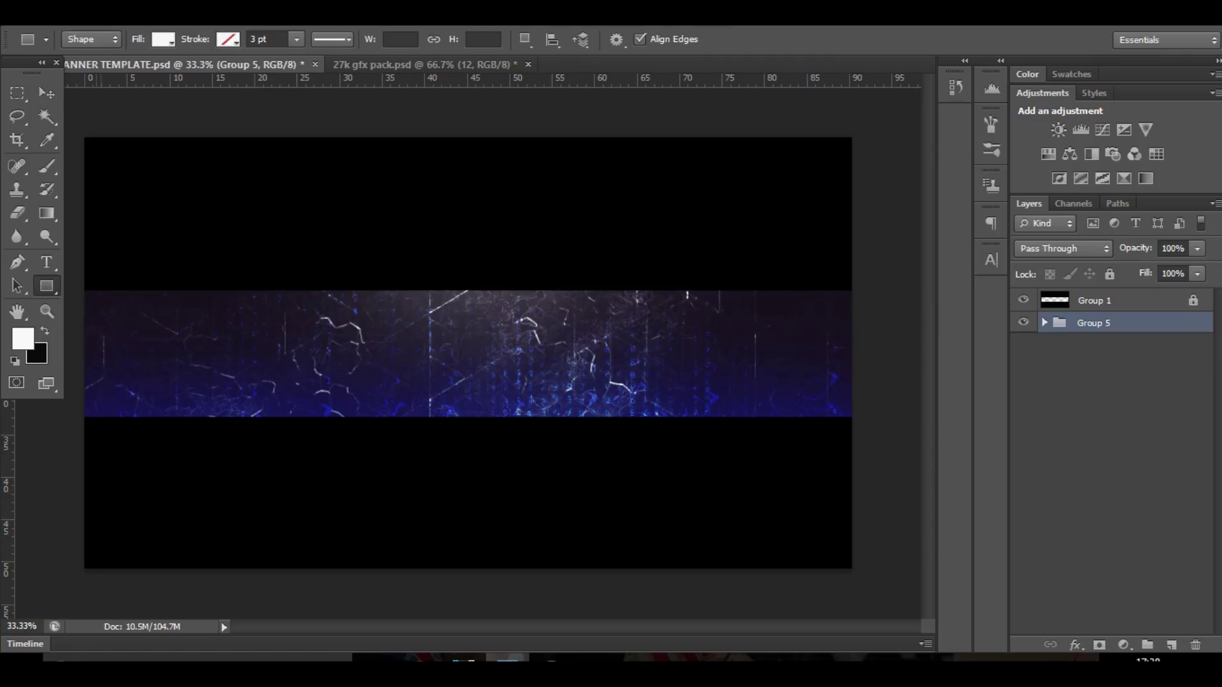
{"action": "left_click_drag", "start_coordinate": [78, 450], "coordinate": [884, 414]}
{"action": "right_click", "coordinate": [1117, 324]}
{"action": "left_click", "coordinate": [793, 209]}
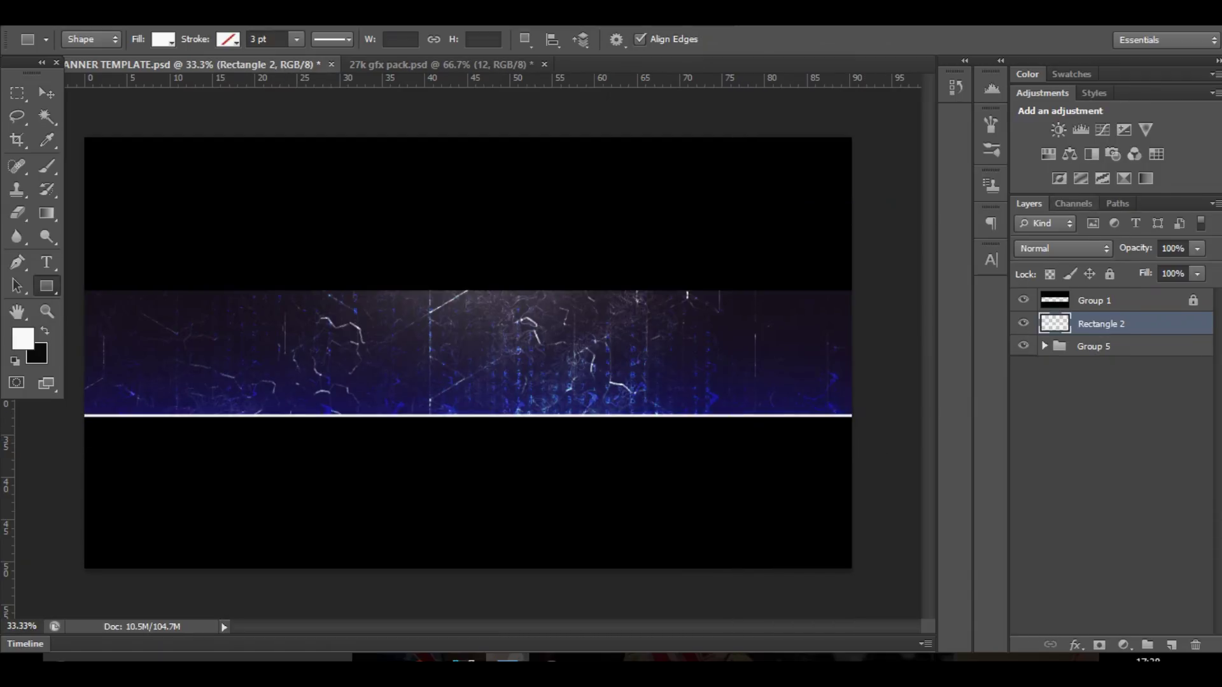
Set the rectangle's blend mode to Overlay and lightly erase its left end with the soft Eraser
{"action": "left_click", "coordinate": [1063, 248]}
{"action": "left_click", "coordinate": [1043, 224]}
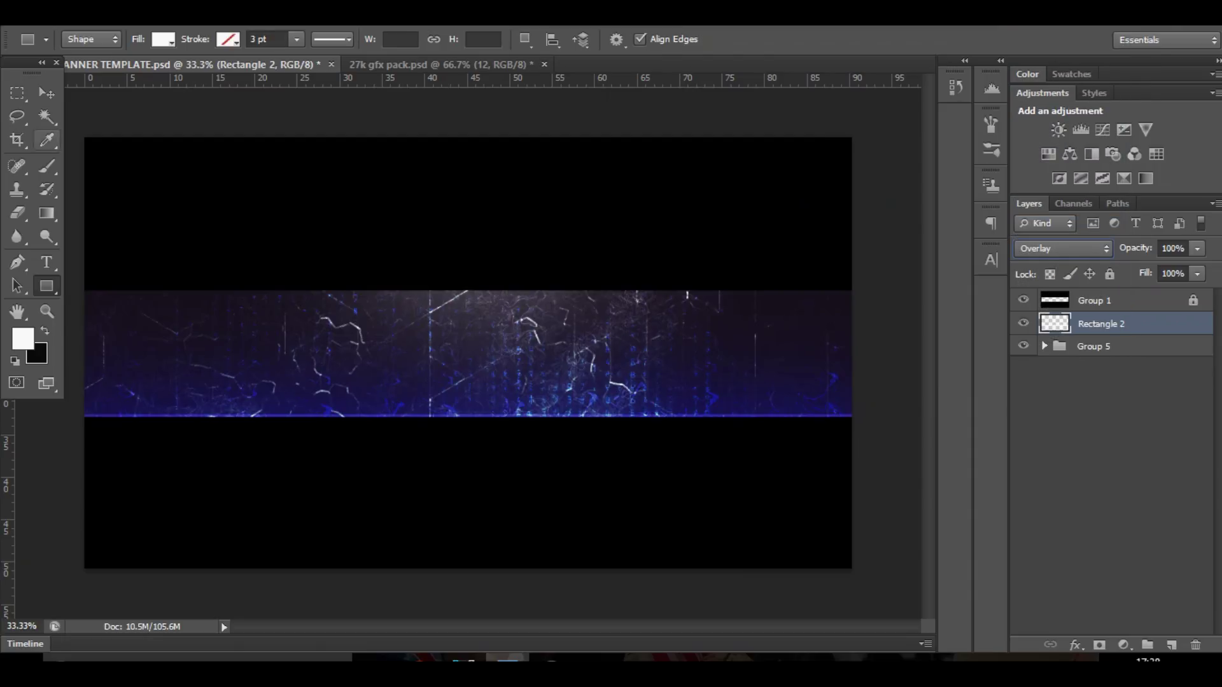
{"action": "left_click", "coordinate": [46, 92]}
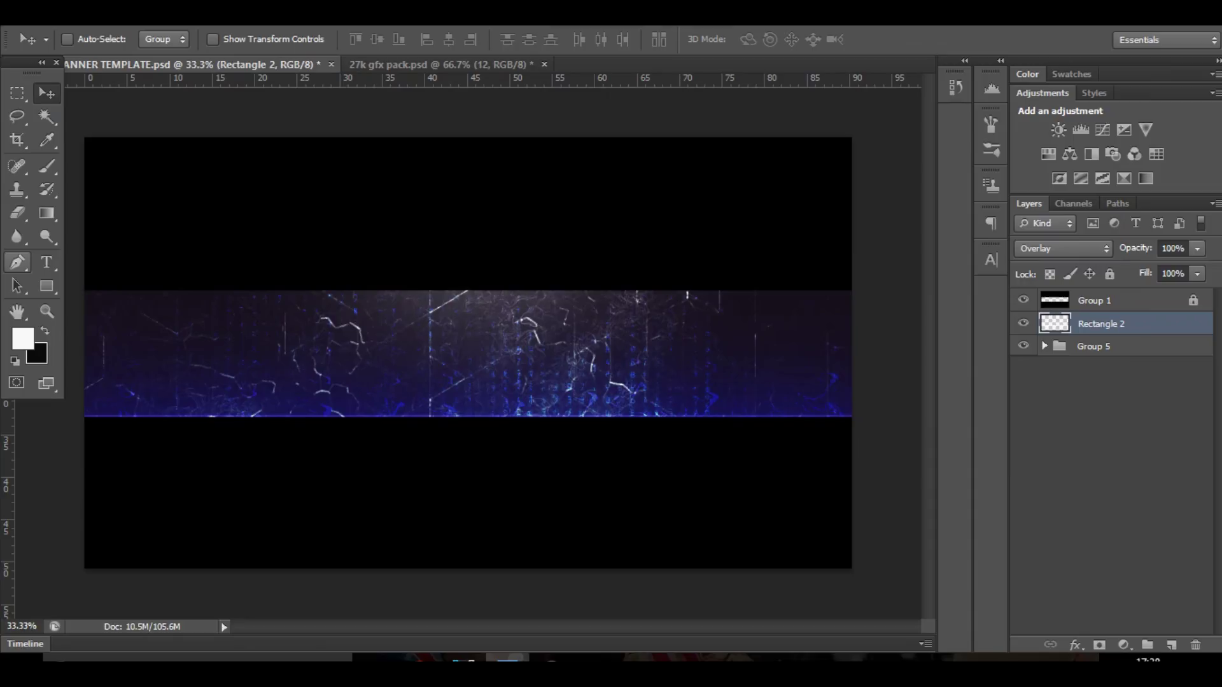
{"action": "left_click", "coordinate": [18, 214]}
{"action": "mouse_move", "coordinate": [88, 402]}
{"action": "left_mouse_down"}
{"action": "mouse_move", "coordinate": [29, 412]}
{"action": "mouse_move", "coordinate": [65, 414]}
{"action": "left_mouse_up"}
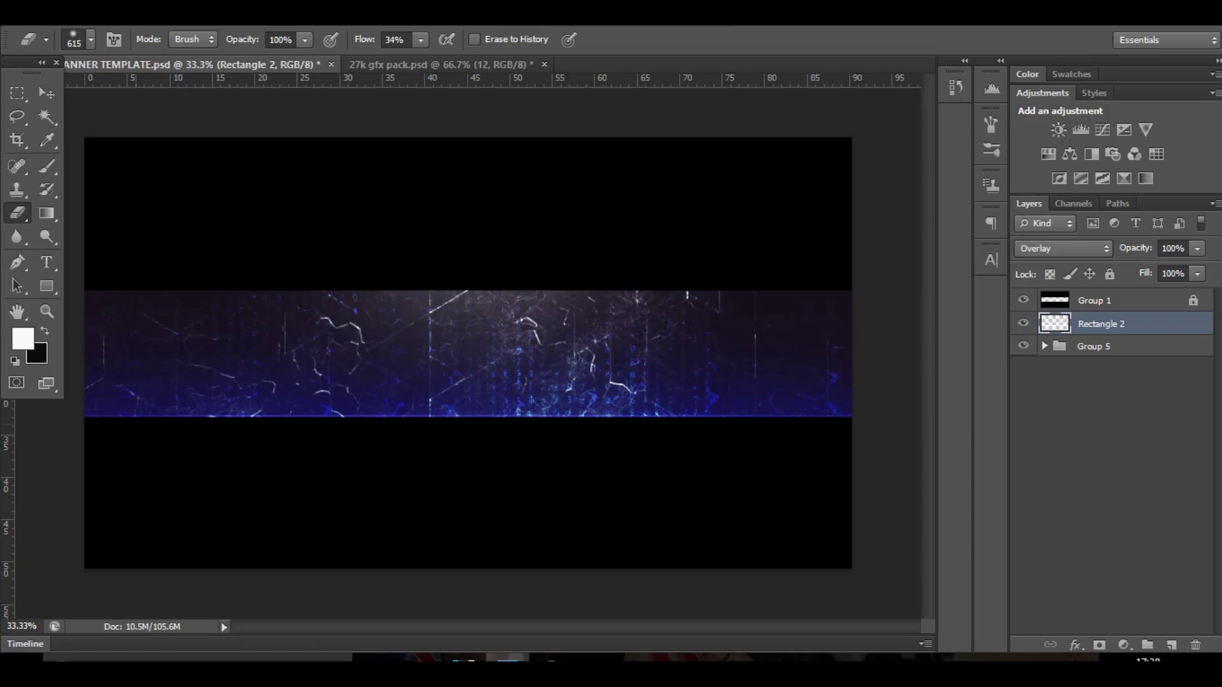
Duplicate the lower-edge rectangle and move the copy up so it barely overlaps the banner strip's upper edge
{"action": "left_click", "coordinate": [46, 93]}
{"action": "key", "text": "ctrl+j"}
{"action": "key", "text": "ctrl+t"}
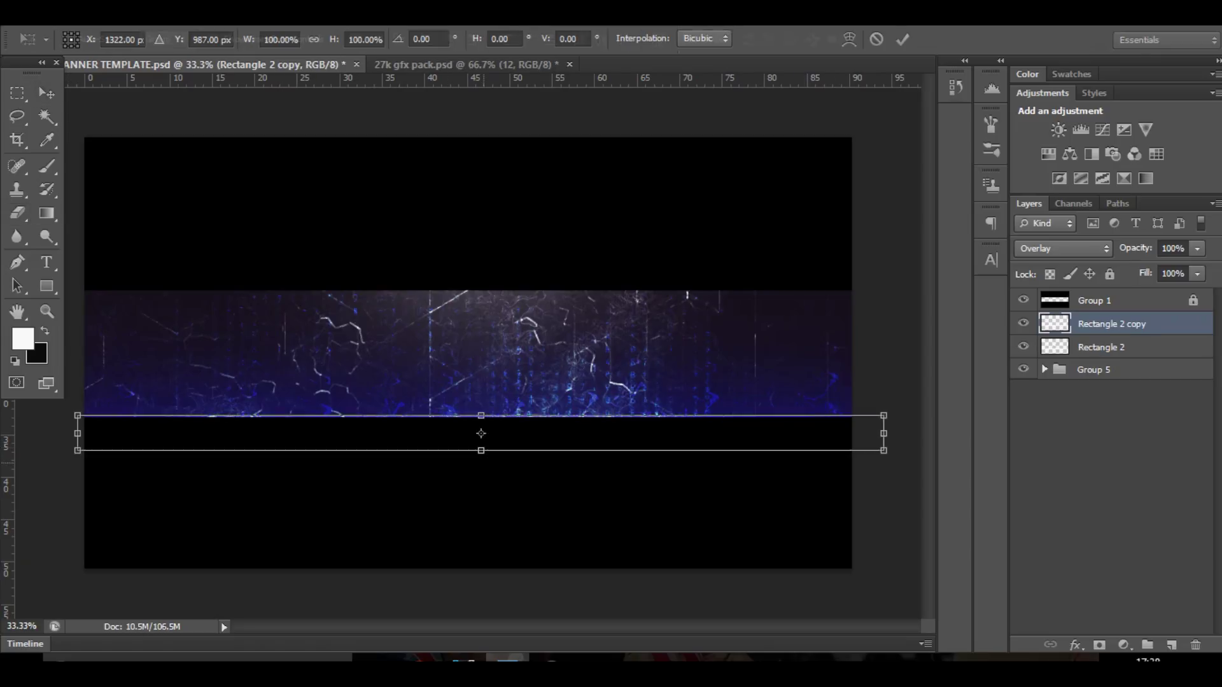
{"action": "left_click_drag", "start_coordinate": [506, 429], "coordinate": [506, 267]}
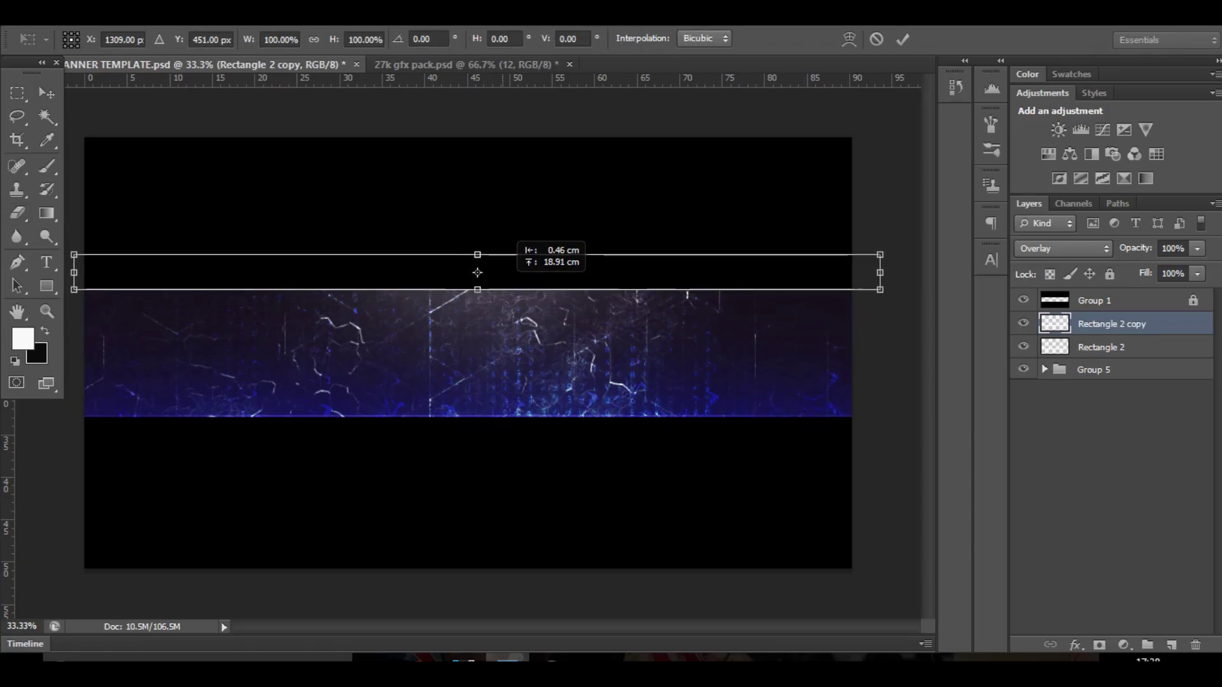
{"action": "key", "text": "Return"}
{"action": "right_click", "coordinate": [471, 276]}
{"action": "left_click", "coordinate": [467, 274]}
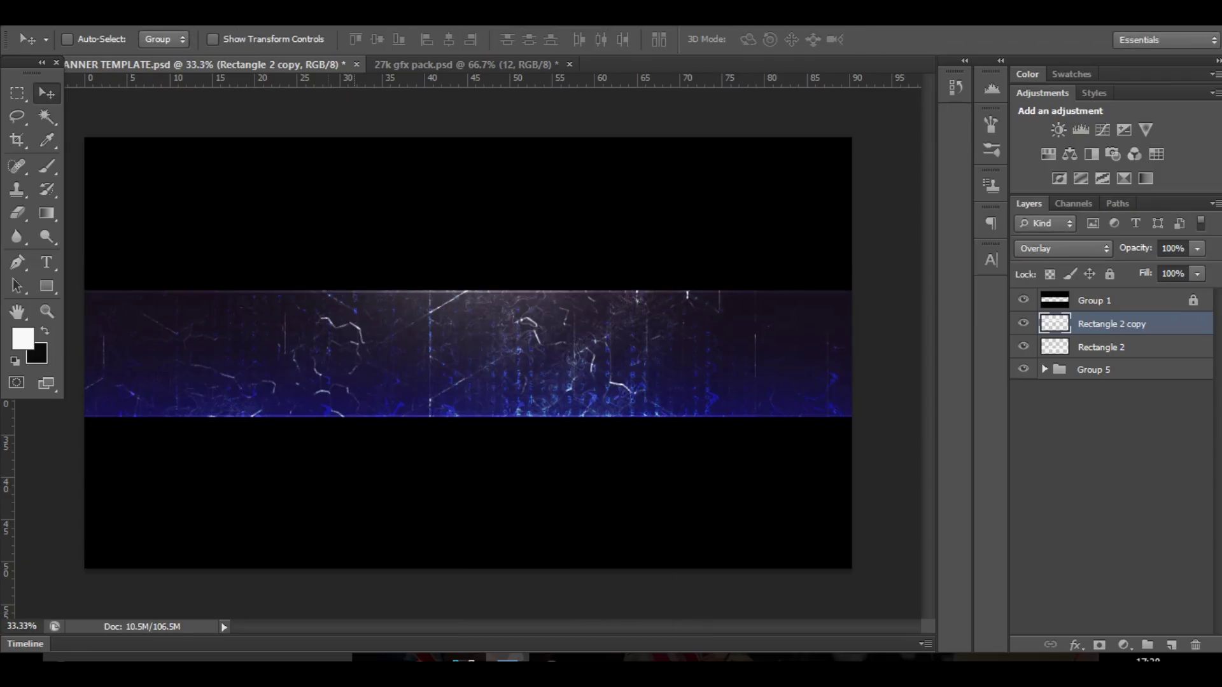
{"action": "left_click", "coordinate": [17, 213]}
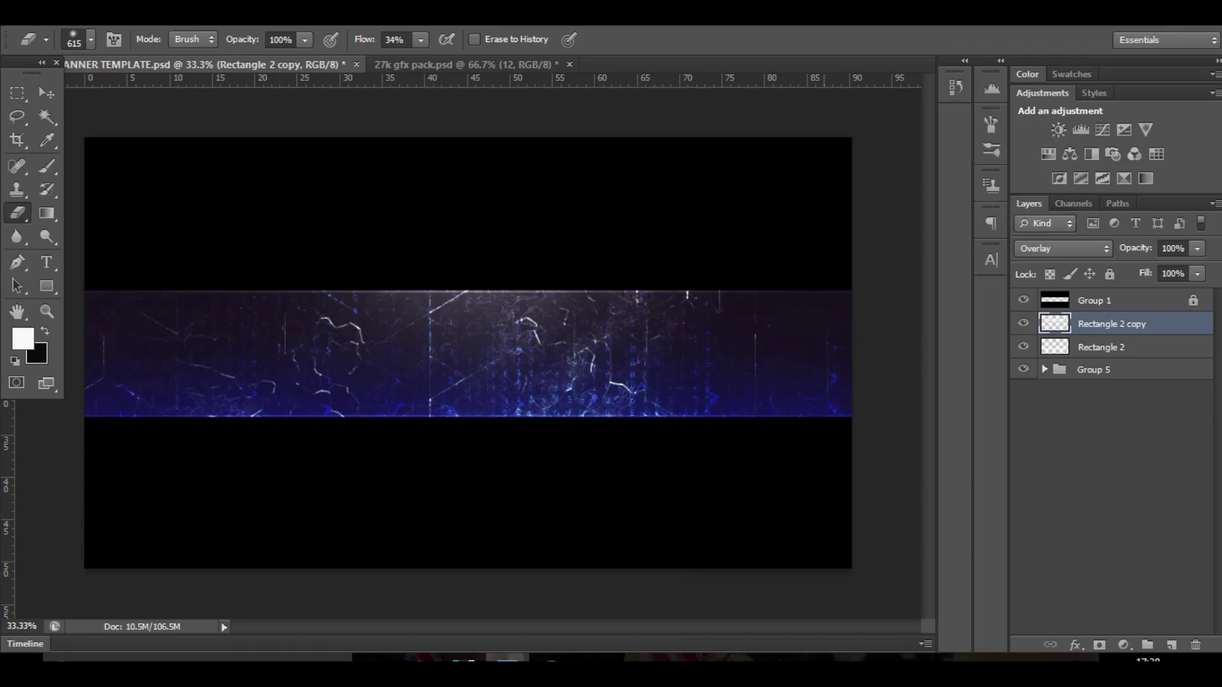
Group both edge rectangles and move the group into Group 5, between Rectangle 1 and Group 3
{"action": "left_click", "coordinate": [1100, 347], "text": "shift"}
{"action": "key", "text": "ctrl+g"}
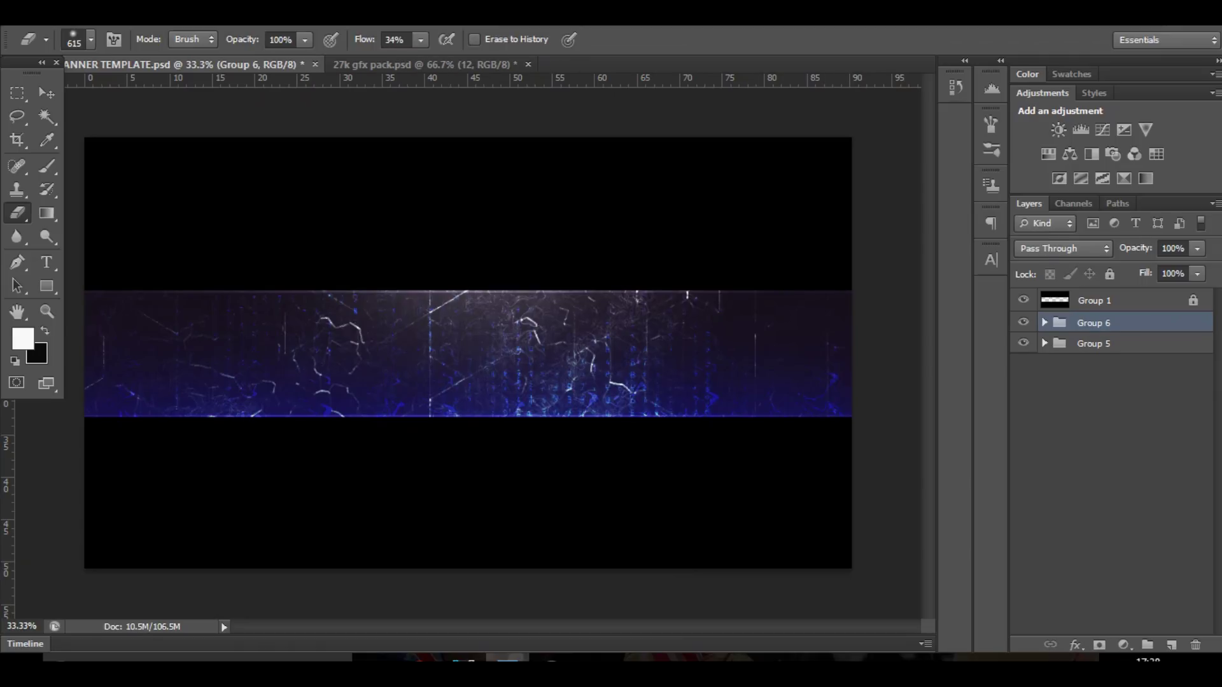
{"action": "left_click", "coordinate": [1045, 344]}
{"action": "left_click_drag", "start_coordinate": [1093, 322], "coordinate": [1095, 509]}
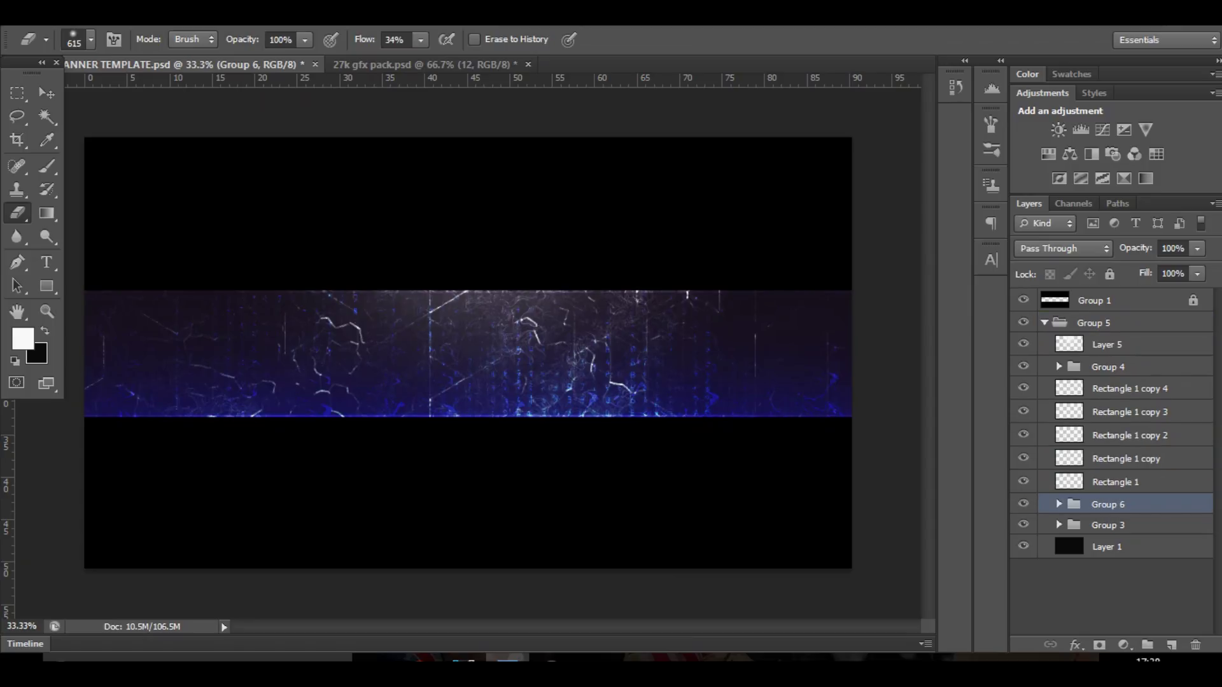
{"action": "key", "text": "v"}
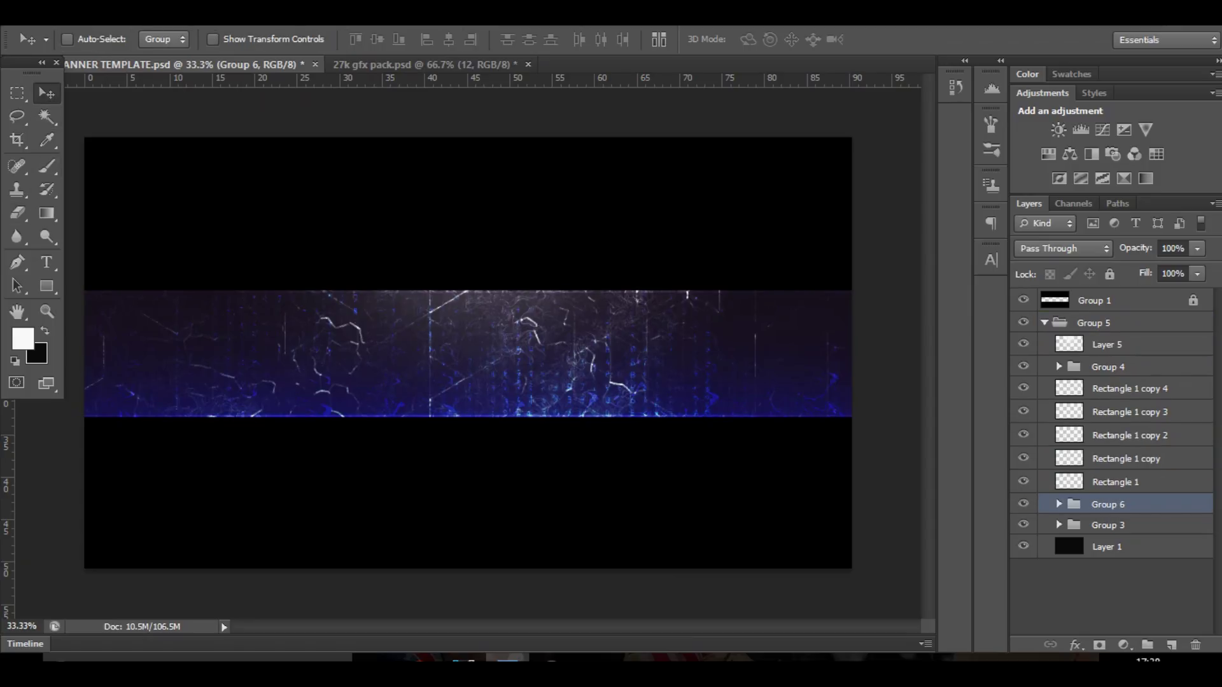
{"action": "left_click", "coordinate": [1044, 323]}
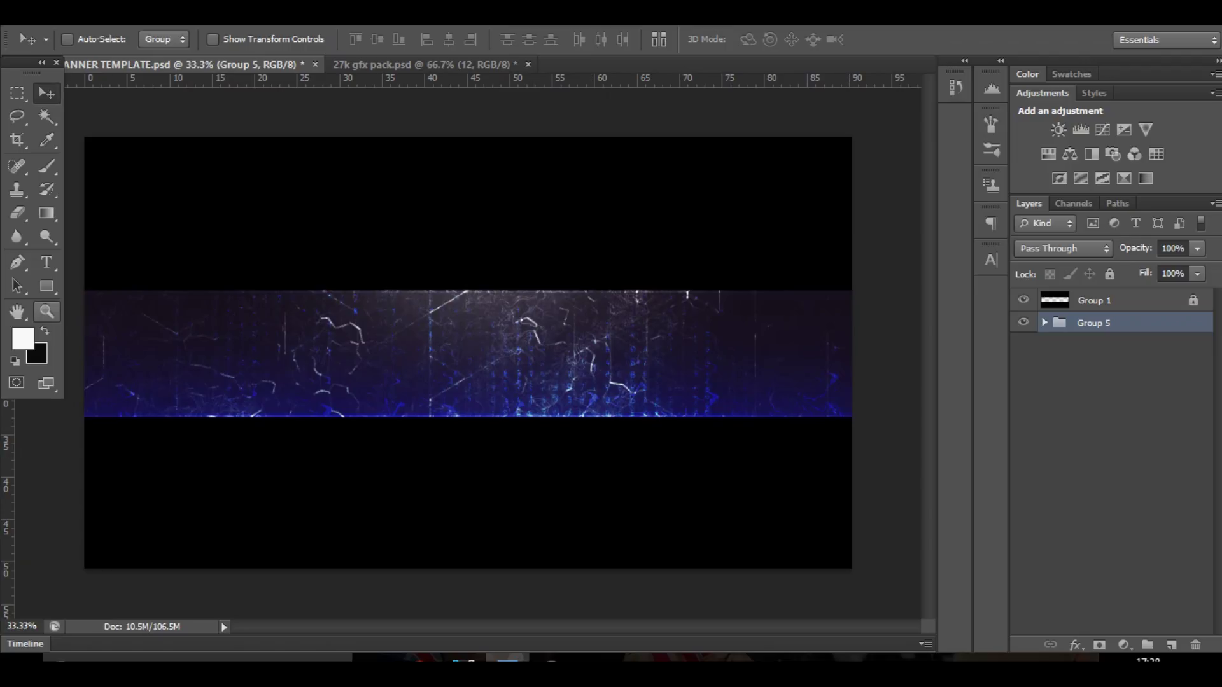
Show the guides and add the white text YOURNAME in Antonio at 118.01 pt near the middle of the banner strip
{"action": "key", "text": "t"}
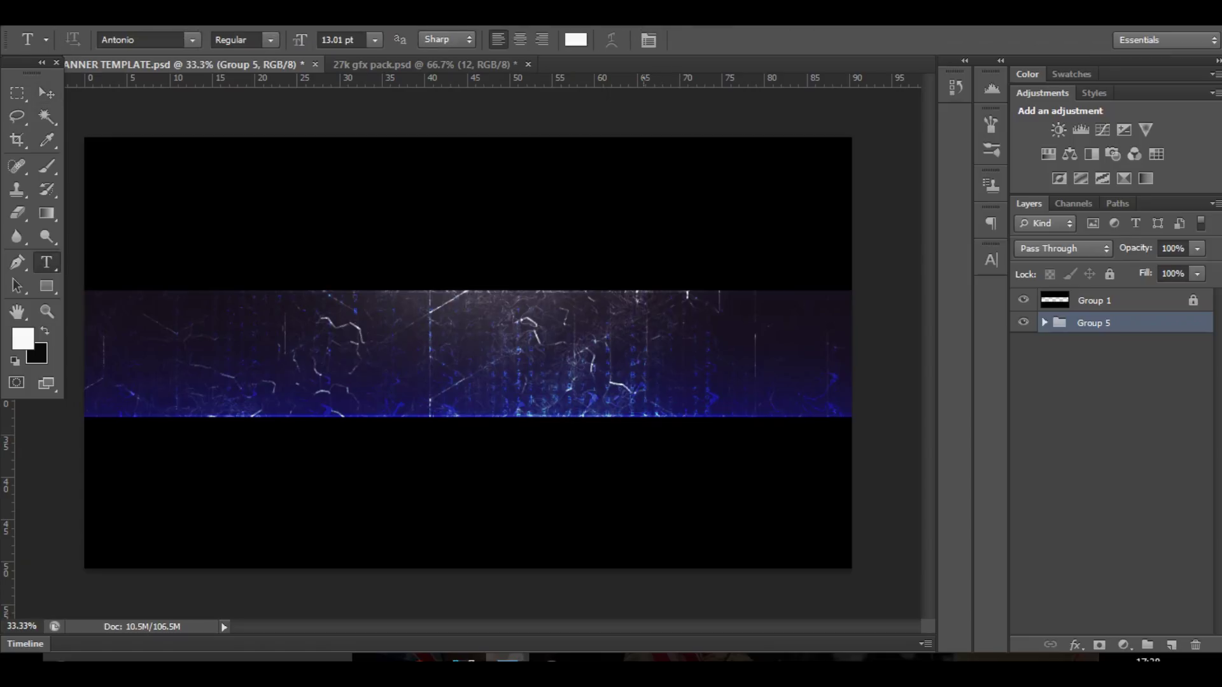
{"action": "key", "text": "ctrl+plus"}
{"action": "key", "text": "ctrl+semicolon"}
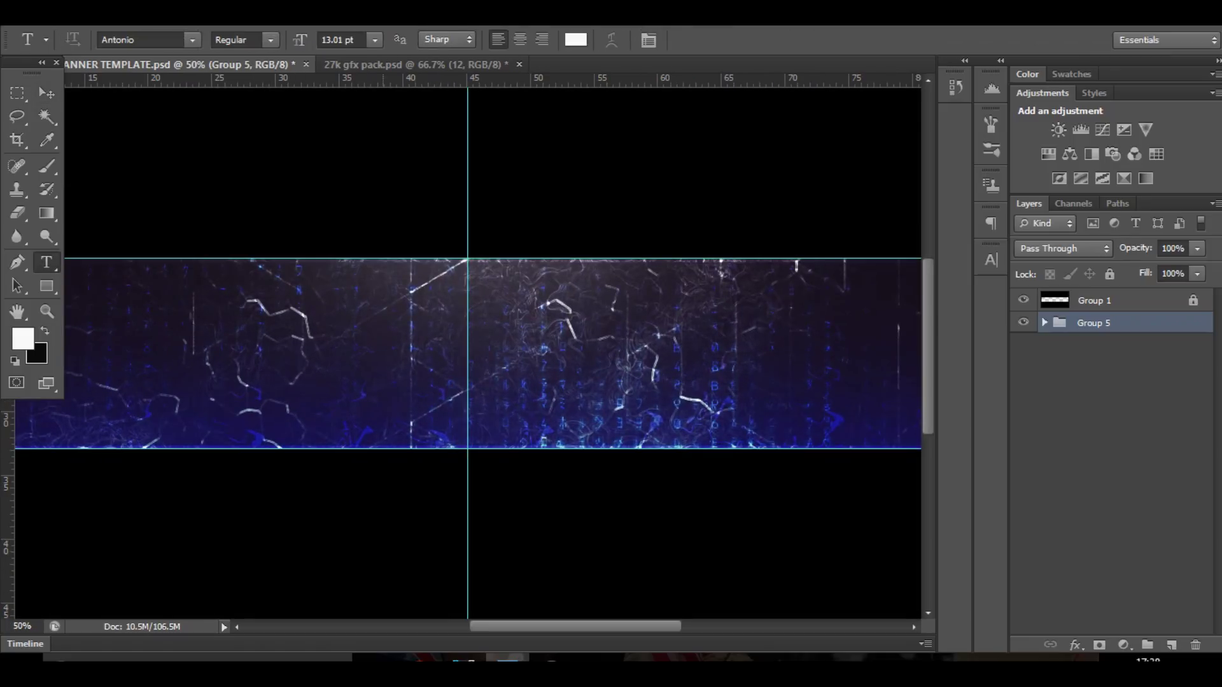
{"action": "left_click", "coordinate": [374, 369]}
{"action": "left_click", "coordinate": [374, 361]}
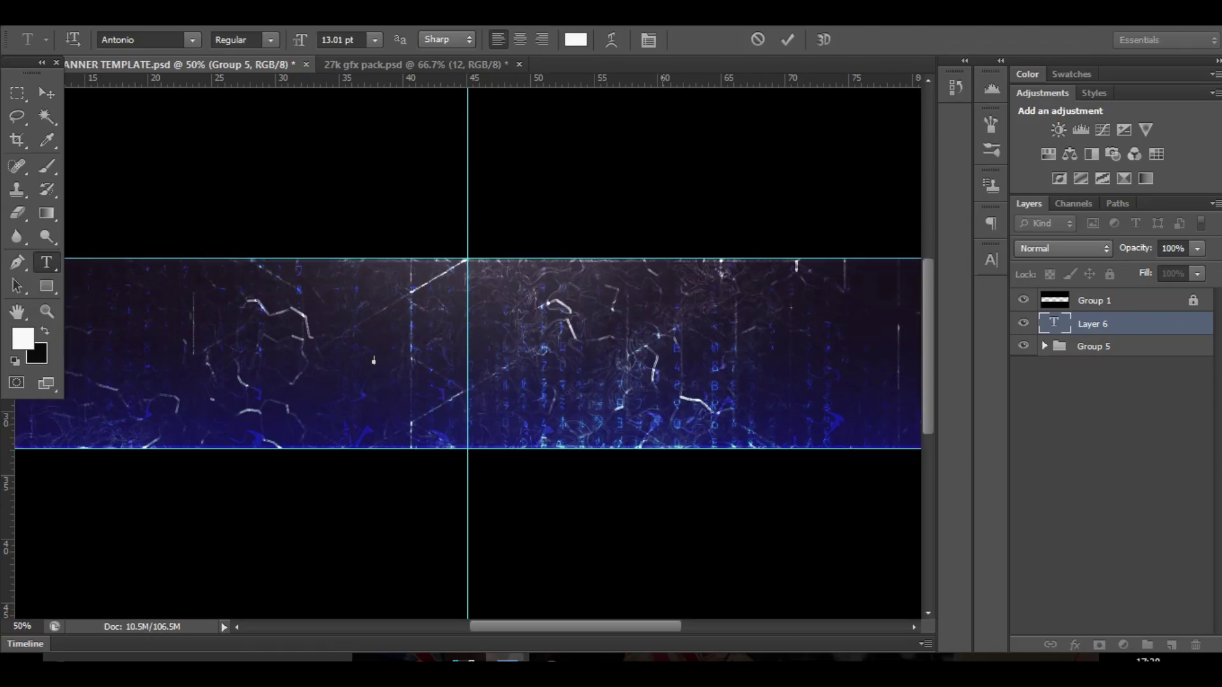
{"action": "type", "text": "YOUTUBERNAME"}
{"action": "key", "text": "ctrl+a"}
{"action": "type", "text": "YOURNAME"}
{"action": "key", "text": "ctrl+a"}
{"action": "left_click_drag", "start_coordinate": [300, 40], "coordinate": [394, 40]}
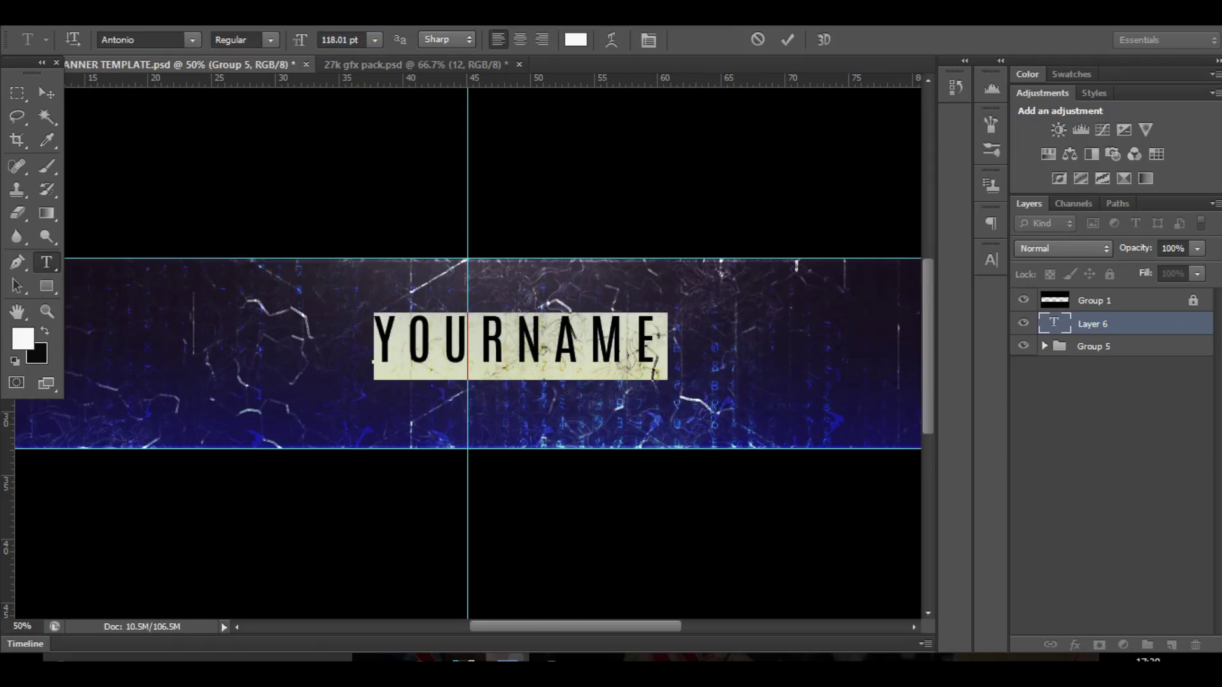
Make only the YOUR part of the YOURNAME text bold
{"action": "left_click", "coordinate": [238, 40]}
{"action": "left_click_drag", "start_coordinate": [516, 347], "coordinate": [334, 346]}
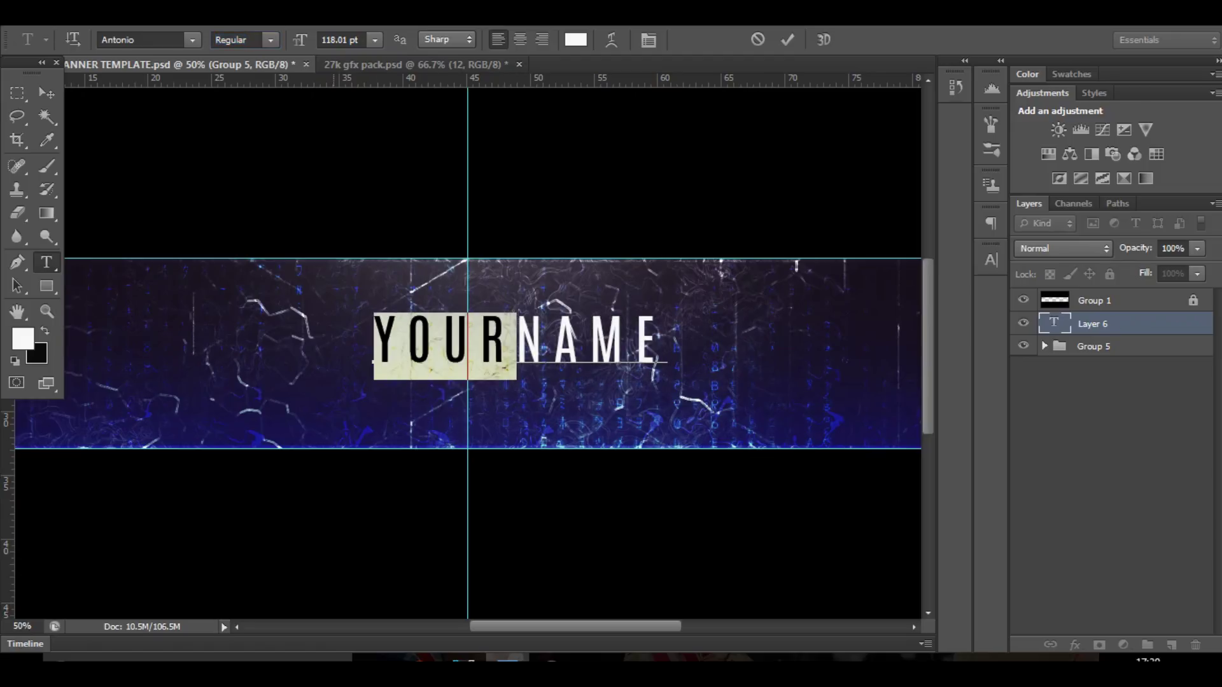
{"action": "left_click", "coordinate": [270, 40]}
{"action": "left_click", "coordinate": [225, 82]}
{"action": "left_click", "coordinate": [46, 94]}
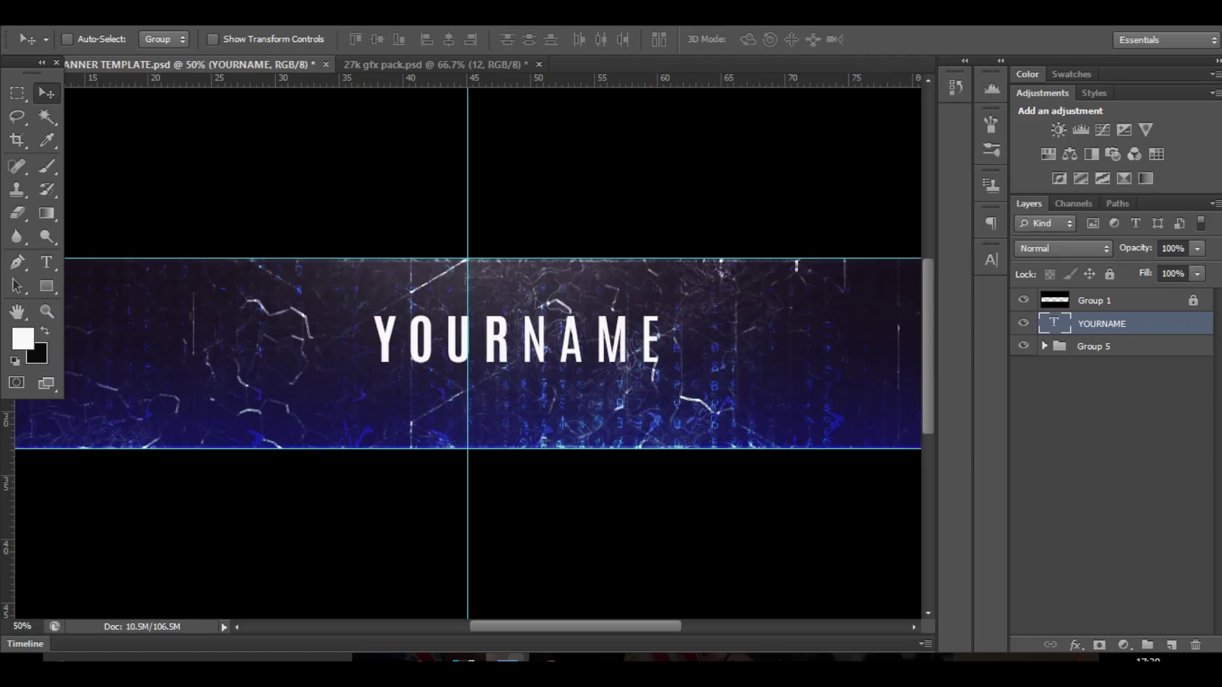
Set the tracking of the whole YOURNAME text to 0
{"action": "double_click", "coordinate": [1054, 323]}
{"action": "left_click", "coordinate": [991, 260]}
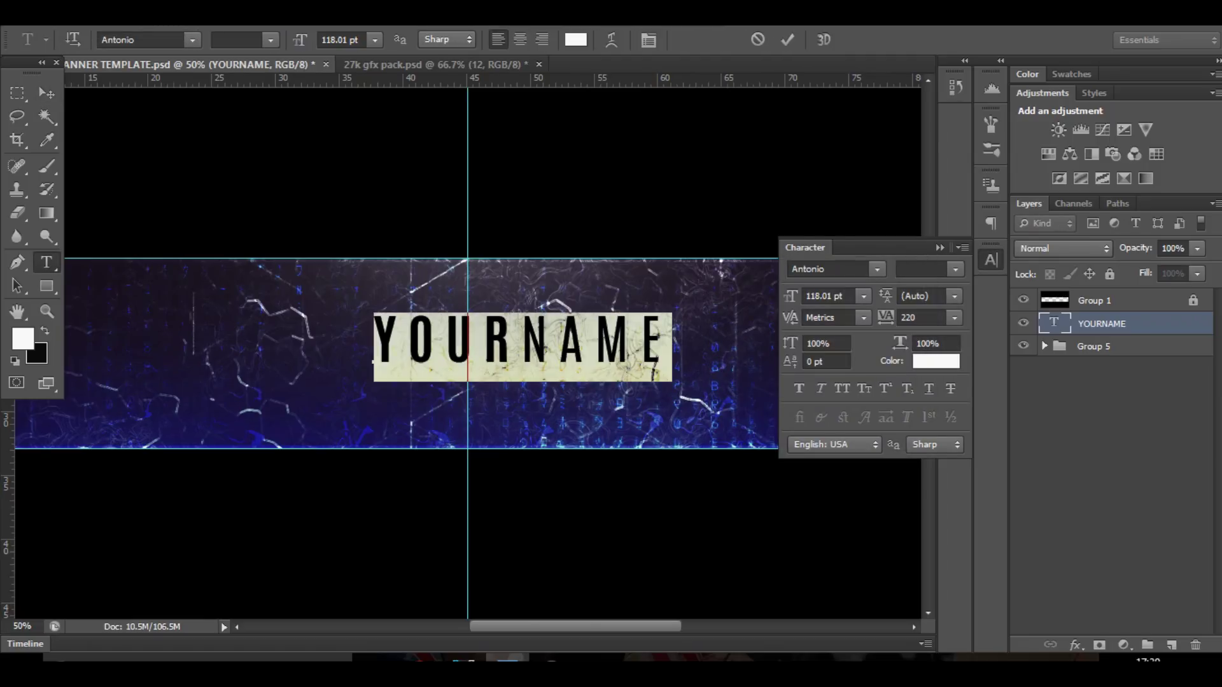
{"action": "double_click", "coordinate": [909, 318]}
{"action": "type", "text": "0"}
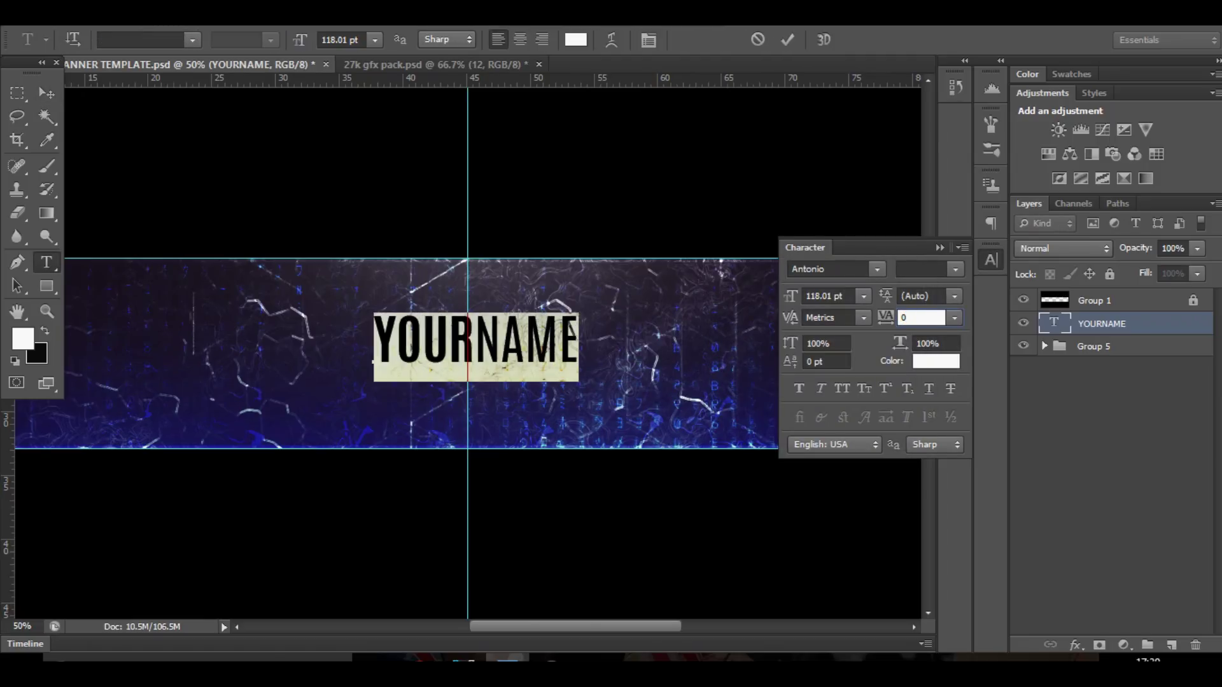
{"action": "left_click", "coordinate": [940, 247]}
{"action": "left_click", "coordinate": [47, 94]}
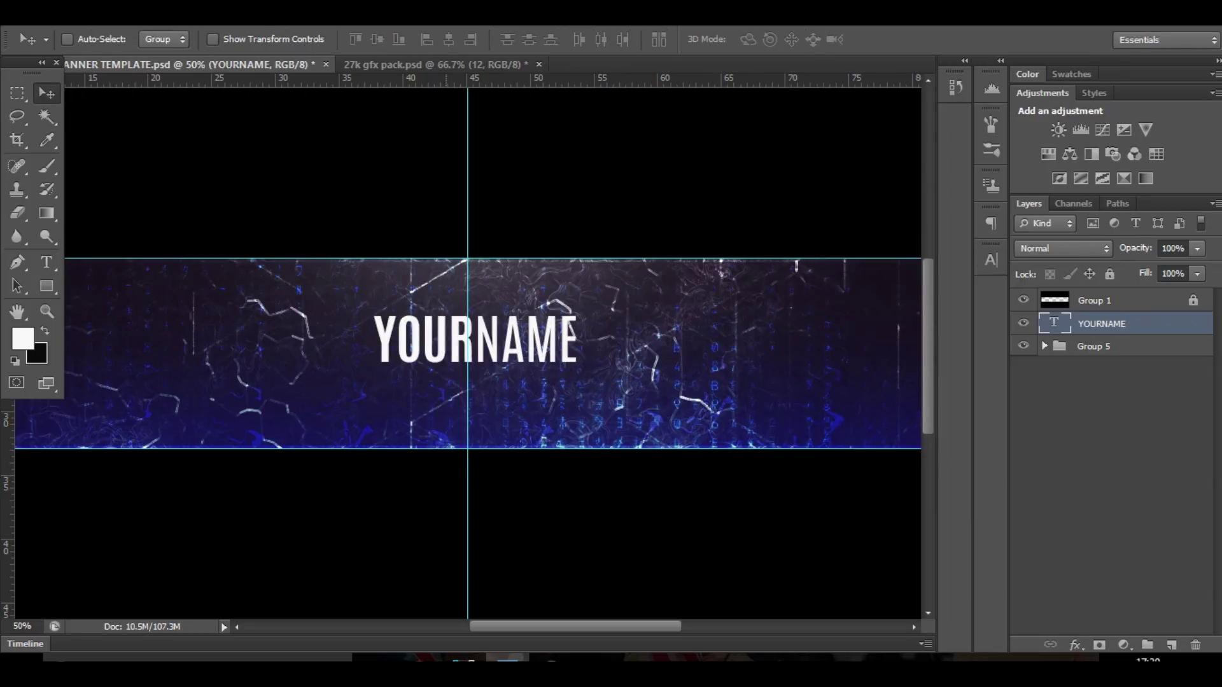
Center the YOURNAME text on the vertical guide in the middle of the strip and hide the guides
{"action": "key", "text": "ctrl+t"}
{"action": "left_click_drag", "start_coordinate": [484, 344], "coordinate": [468, 357]}
{"action": "key", "text": "Return"}
{"action": "key", "text": "ctrl+h"}
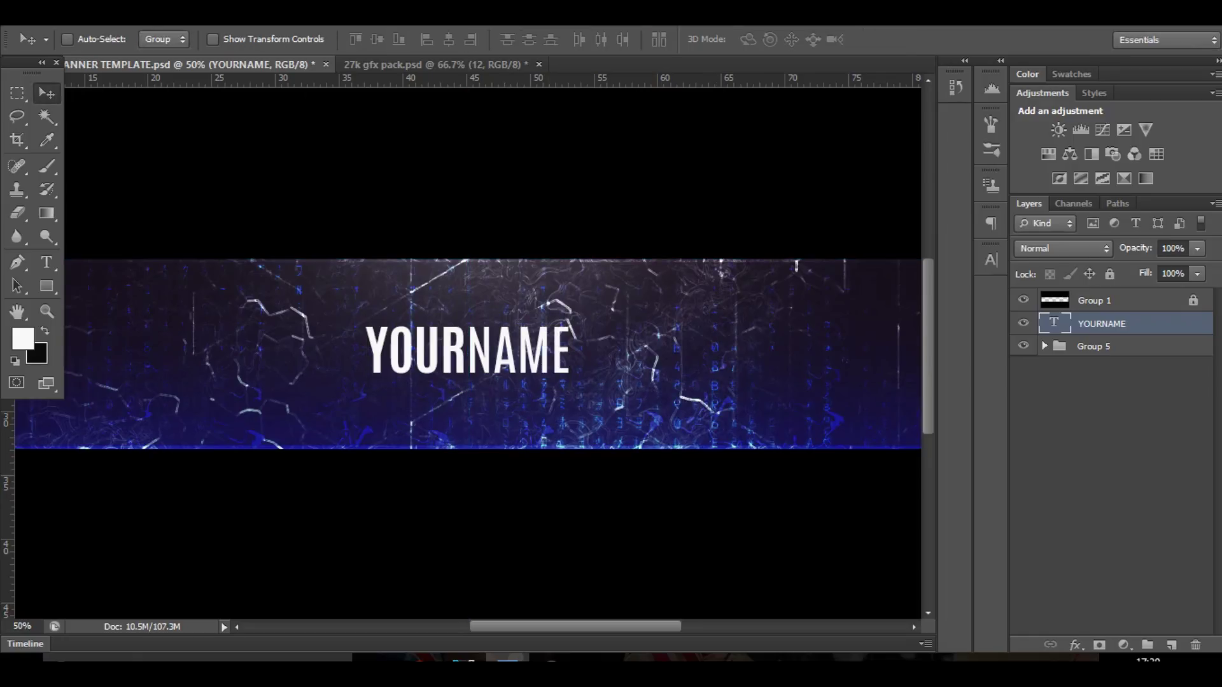
Add a linear black-to-white Gradient Overlay at 38% opacity and an Inner Glow in Overlay mode to the YOURNAME text
{"action": "double_click", "coordinate": [1162, 323]}
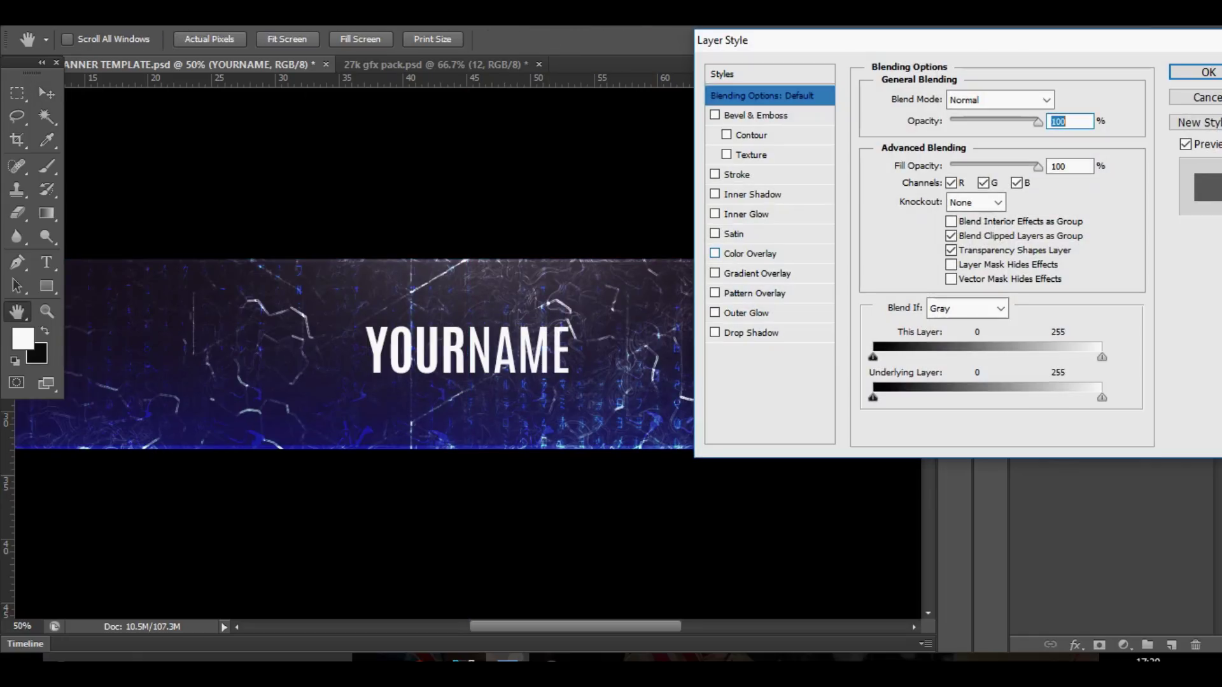
{"action": "left_click", "coordinate": [757, 273]}
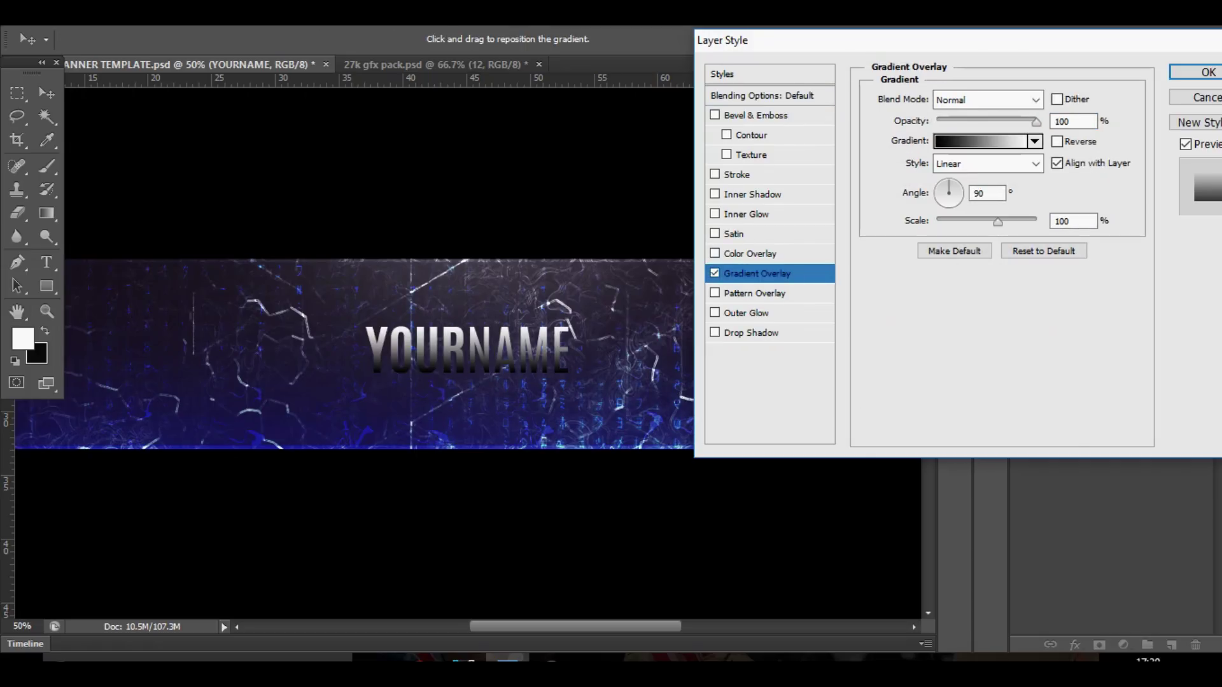
{"action": "left_click_drag", "start_coordinate": [1036, 122], "coordinate": [974, 122]}
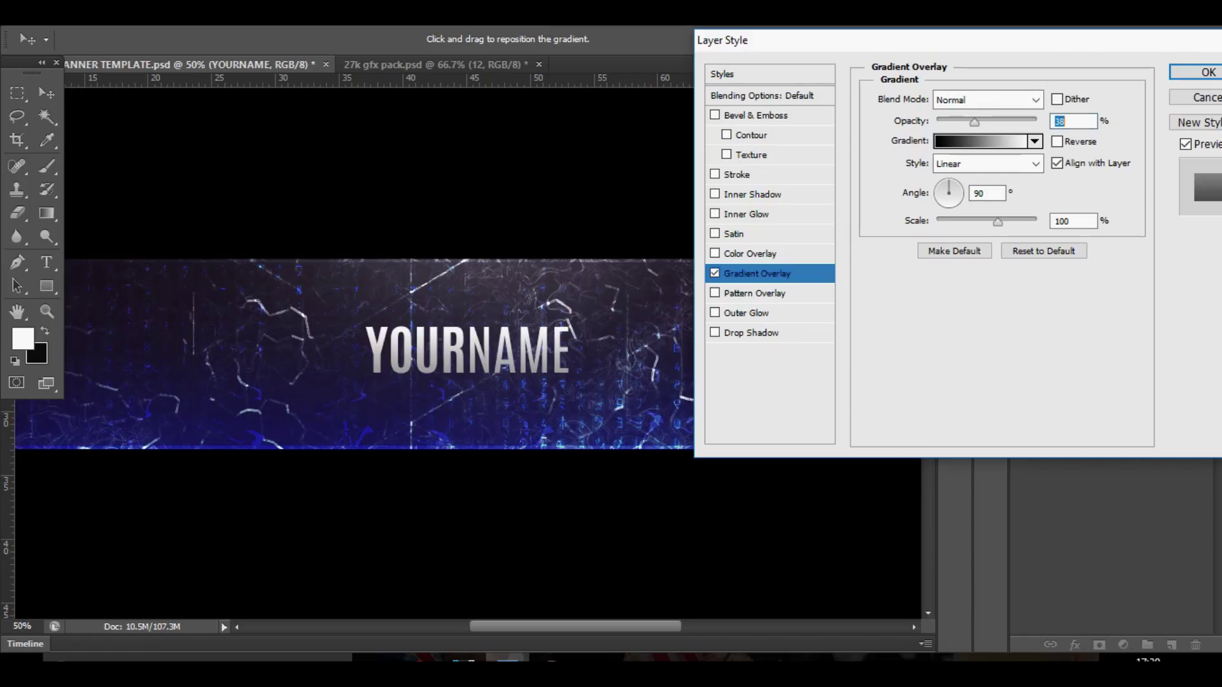
{"action": "left_click", "coordinate": [745, 214]}
{"action": "left_click", "coordinate": [1033, 99]}
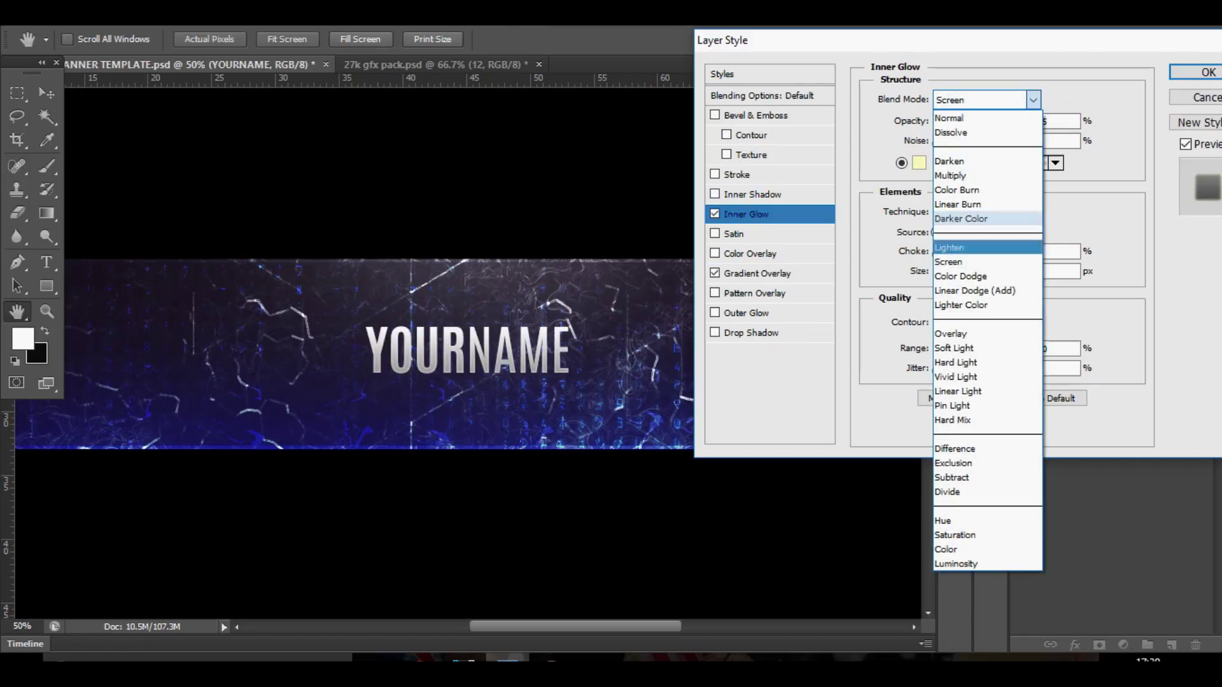
{"action": "left_click", "coordinate": [954, 333]}
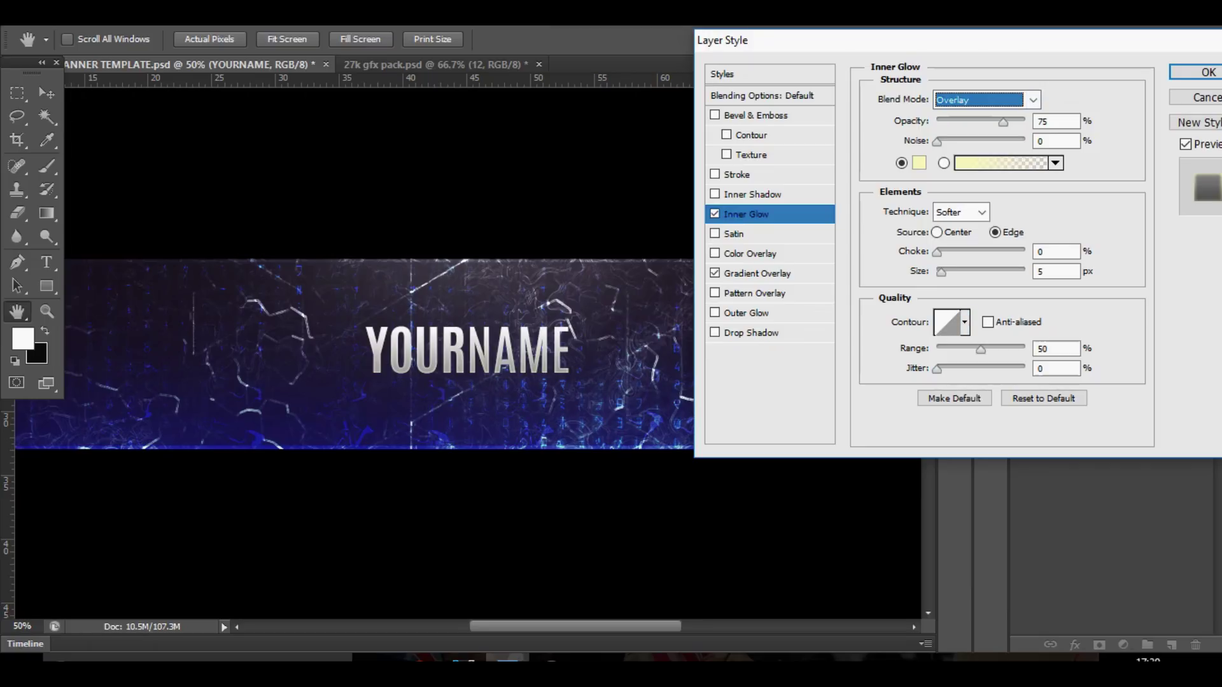
Add a Drop Shadow to the YOURNAME text with 20% opacity, 0 px distance, 7% spread and 40 px size
{"action": "left_click", "coordinate": [751, 333]}
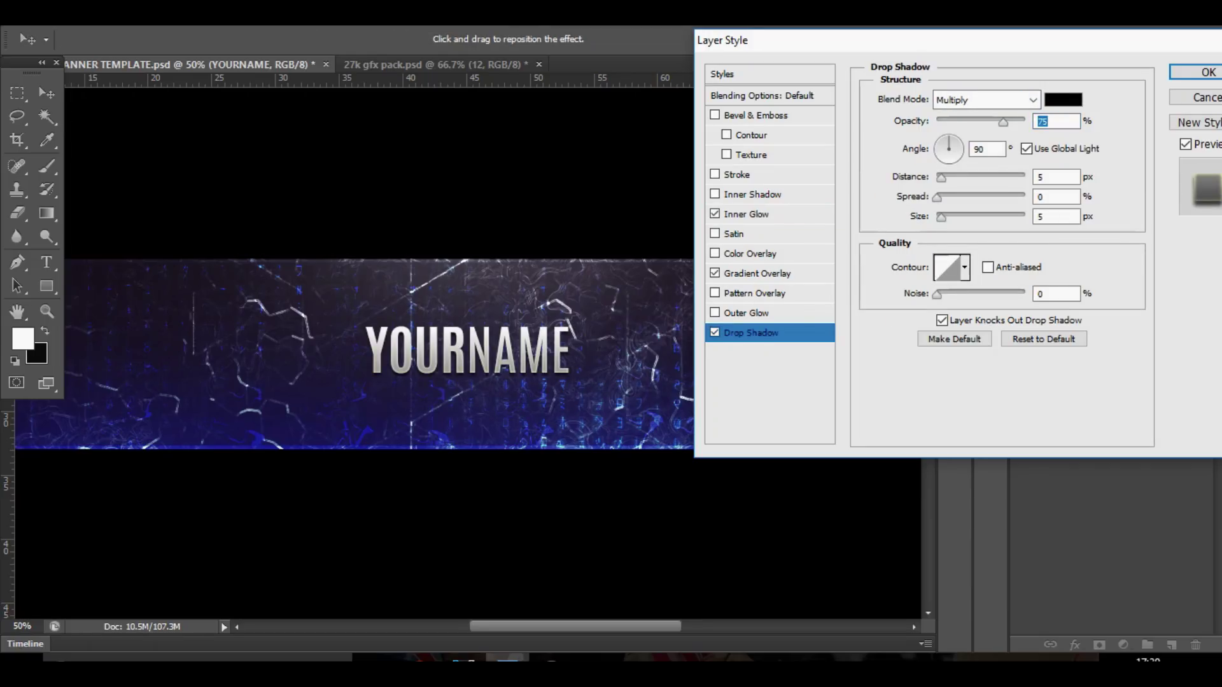
{"action": "left_click_drag", "start_coordinate": [941, 178], "coordinate": [955, 217]}
{"action": "left_click_drag", "start_coordinate": [1003, 122], "coordinate": [954, 122]}
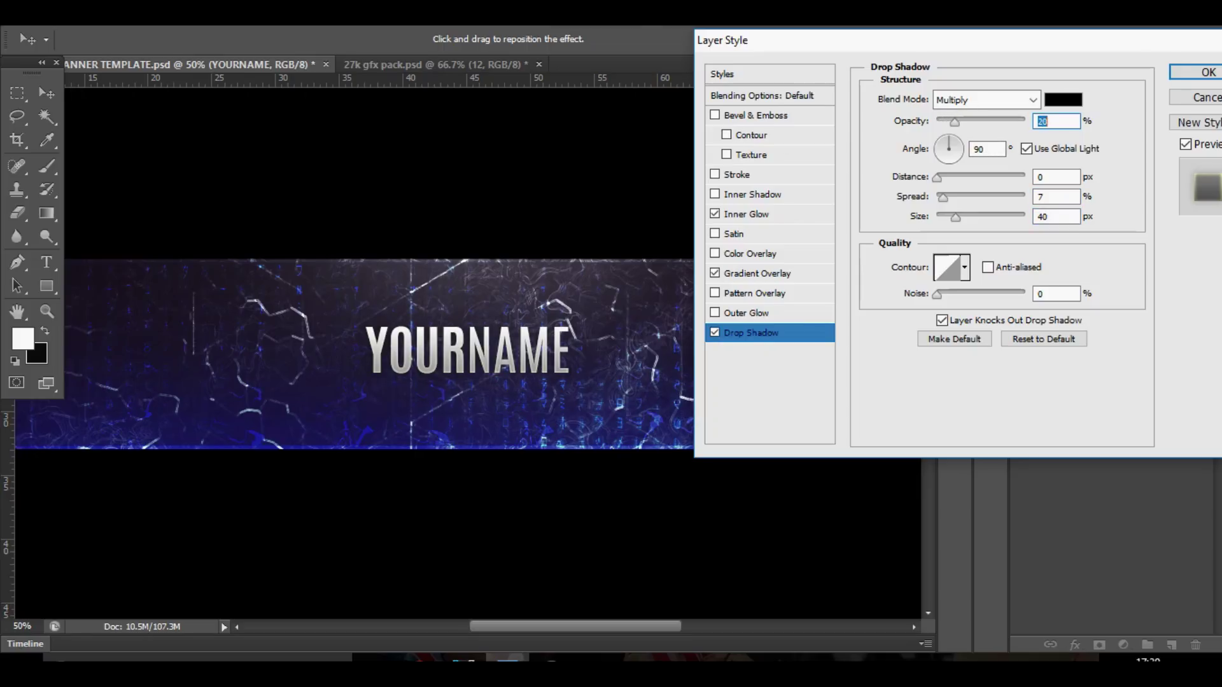
{"action": "left_click", "coordinate": [1208, 72]}
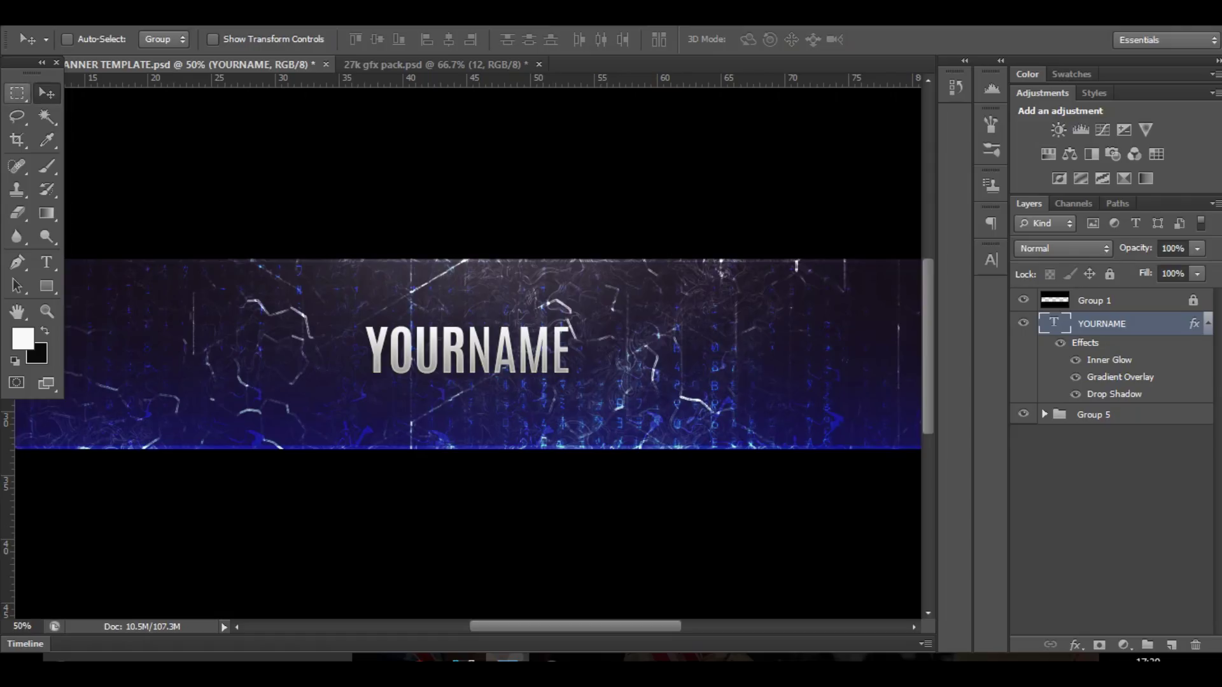
Move the YOURNAME text slightly upward within the banner strip
{"action": "left_click_drag", "start_coordinate": [502, 350], "coordinate": [500, 329]}
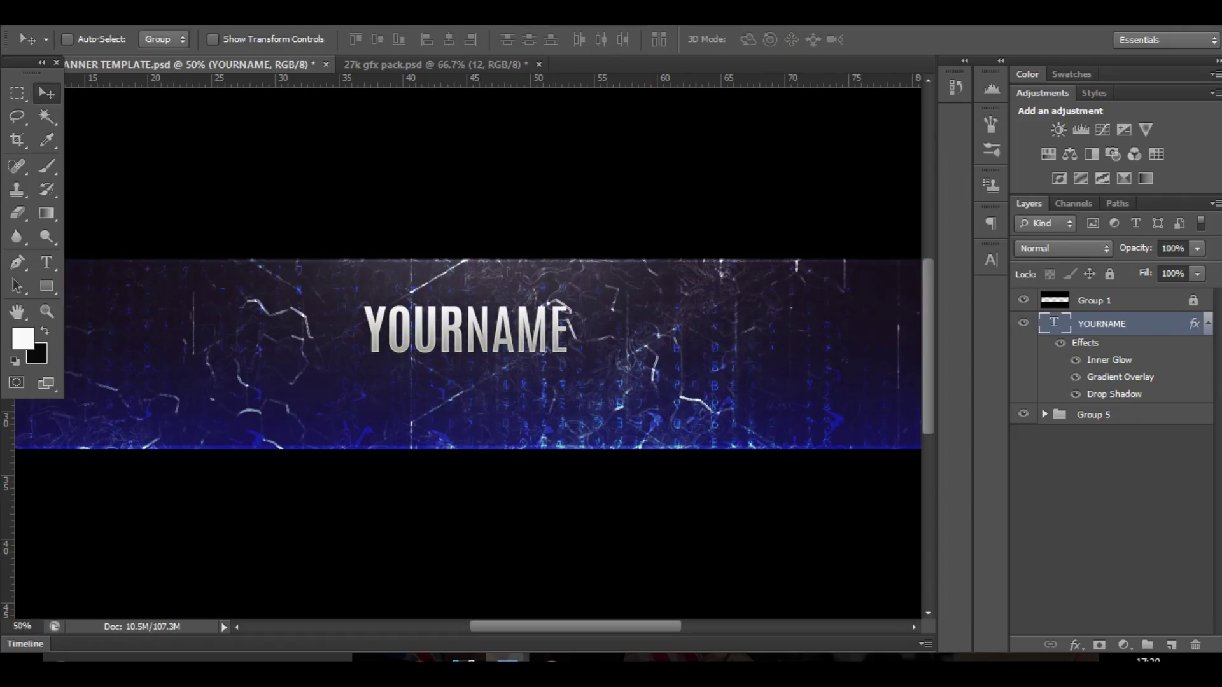
Center the YOURNAME text vertically and horizontally on the guides in the middle of the banner strip, and hide the guides
{"action": "left_click_drag", "start_coordinate": [527, 79], "coordinate": [469, 344]}
{"action": "key", "text": "ctrl+t"}
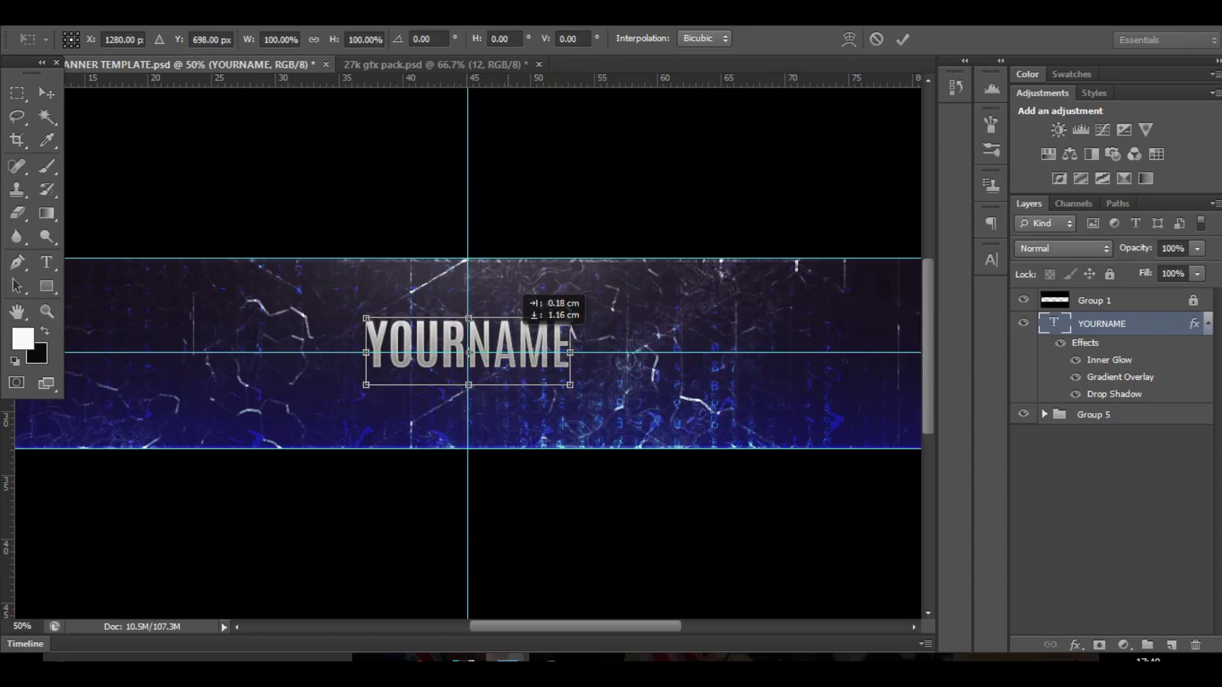
{"action": "key", "text": "Return"}
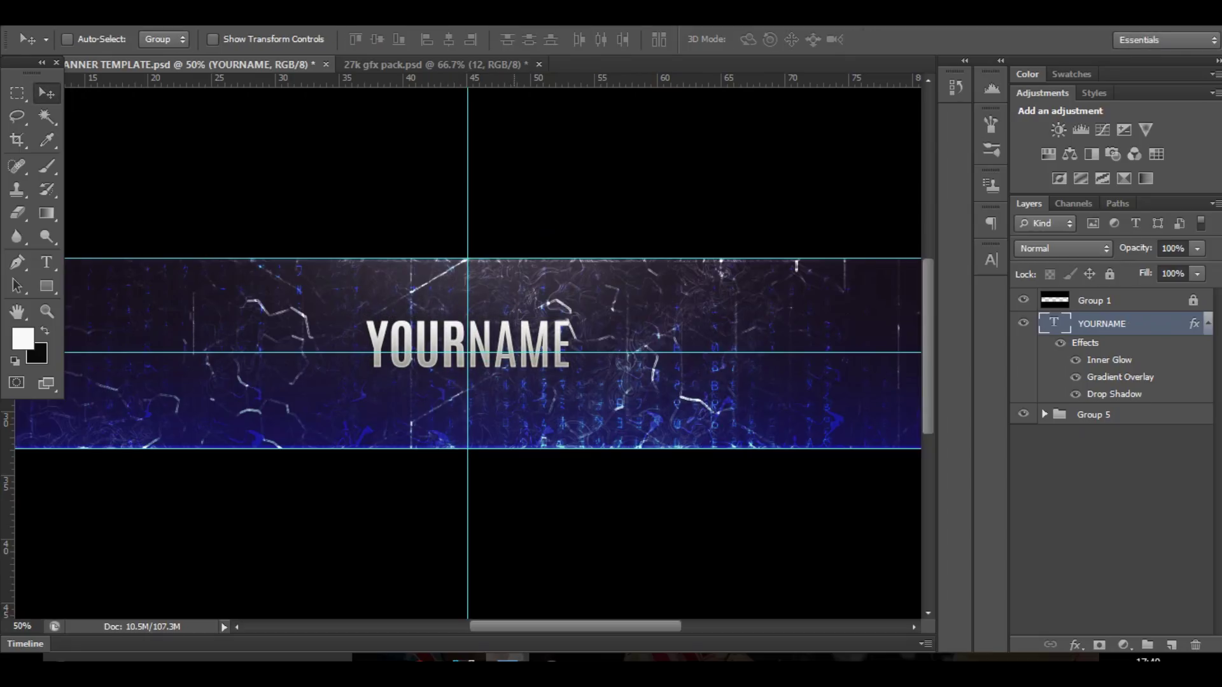
{"action": "left_click_drag", "start_coordinate": [515, 341], "coordinate": [513, 341]}
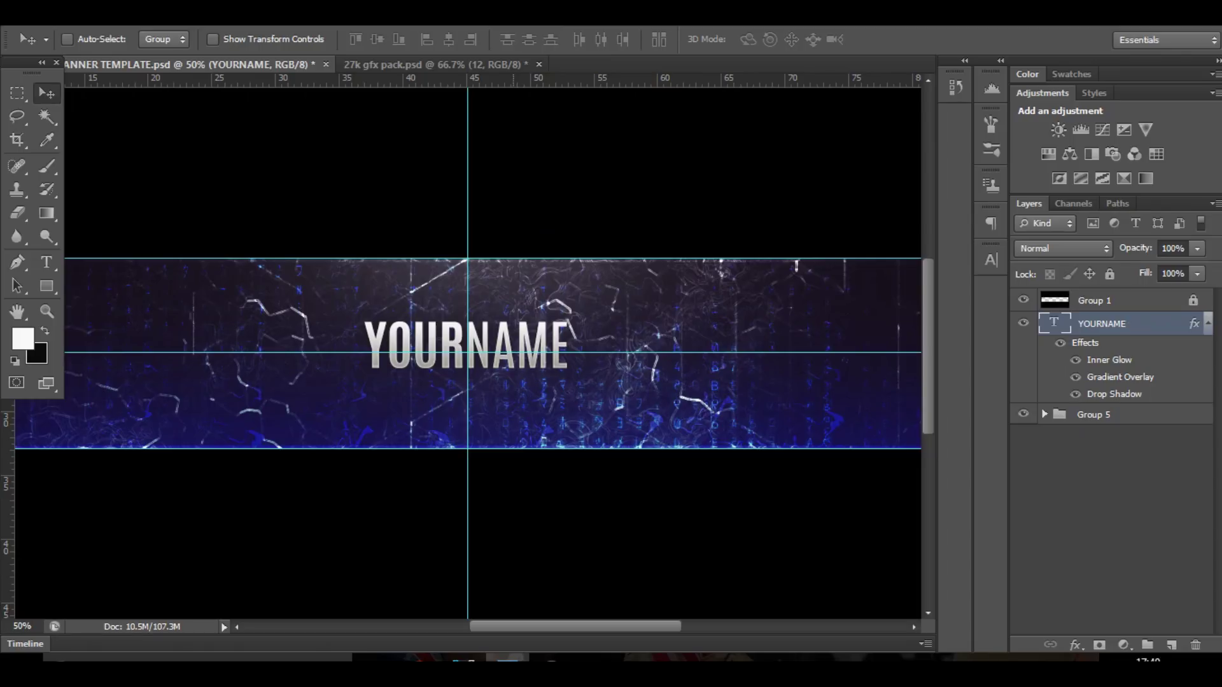
{"action": "key", "text": "Down"}
{"action": "key", "text": "Down"}
{"action": "key", "text": "Down"}
{"action": "key", "text": "Down"}
{"action": "key", "text": "Down"}
{"action": "key", "text": "Down"}
{"action": "key", "text": "Down"}
{"action": "key", "text": "Down"}
{"action": "key", "text": "Down"}
{"action": "key", "text": "Down"}
{"action": "key", "text": "Down"}
{"action": "key", "text": "Down"}
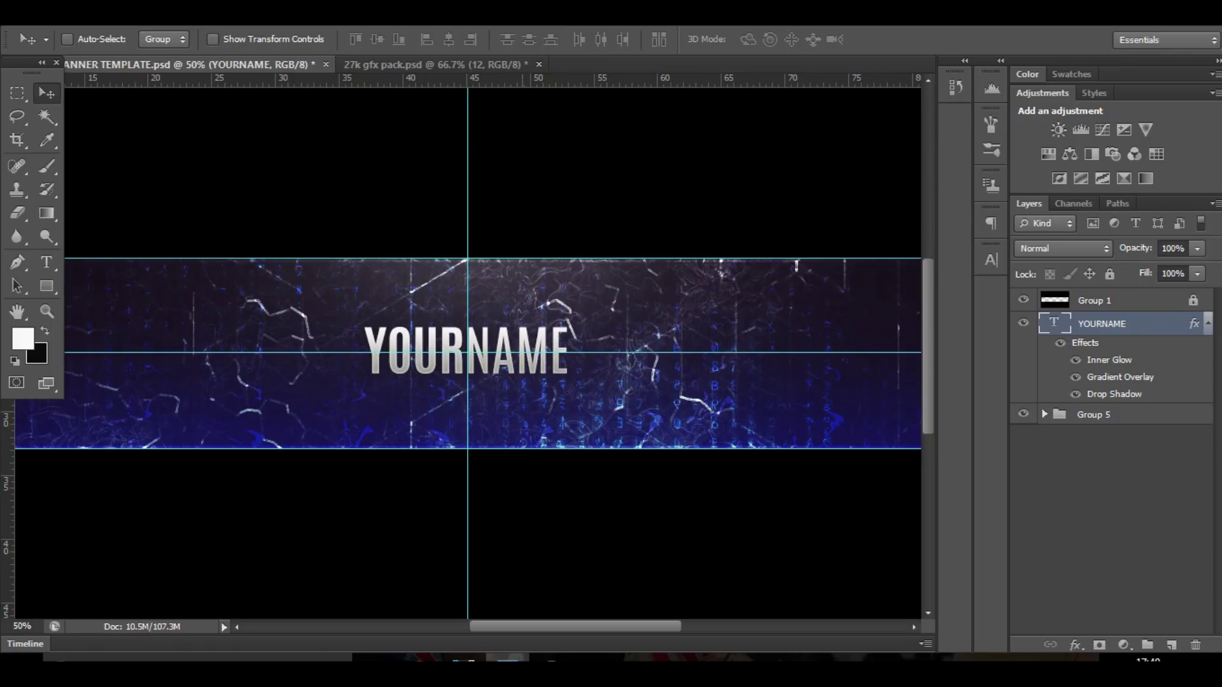
{"action": "key", "text": "ctrl+h"}
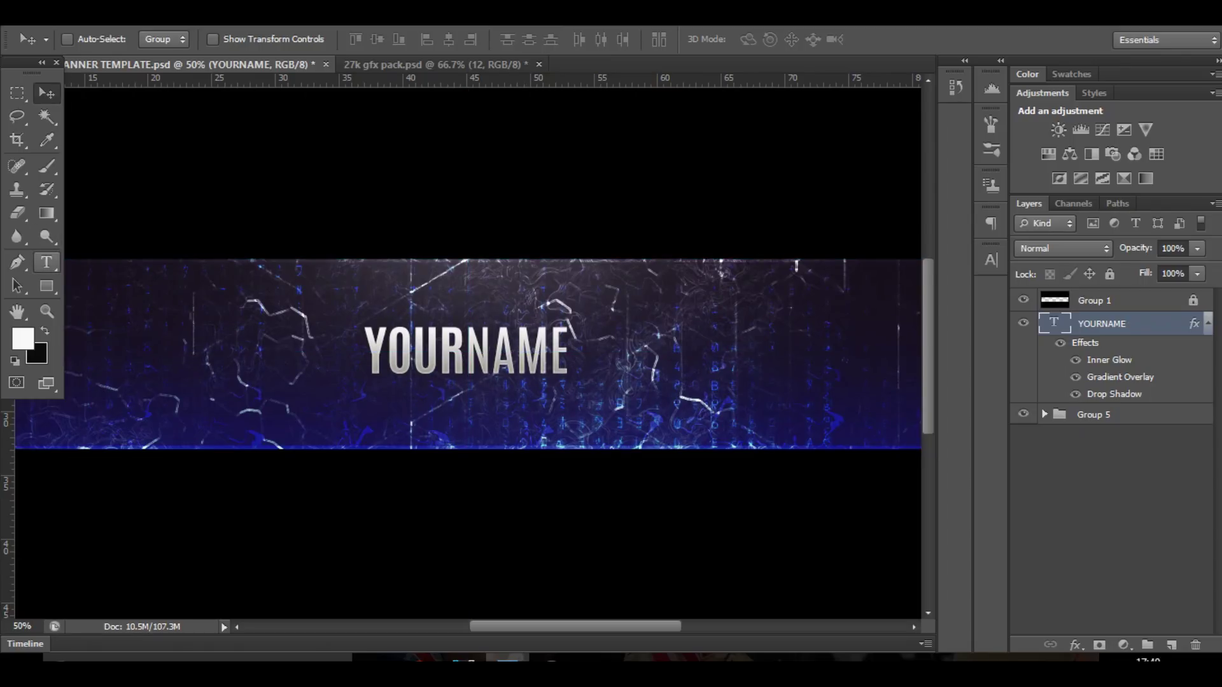
Rasterize the layer style of the YOURNAME text layer
{"action": "key", "text": "ctrl+minus"}
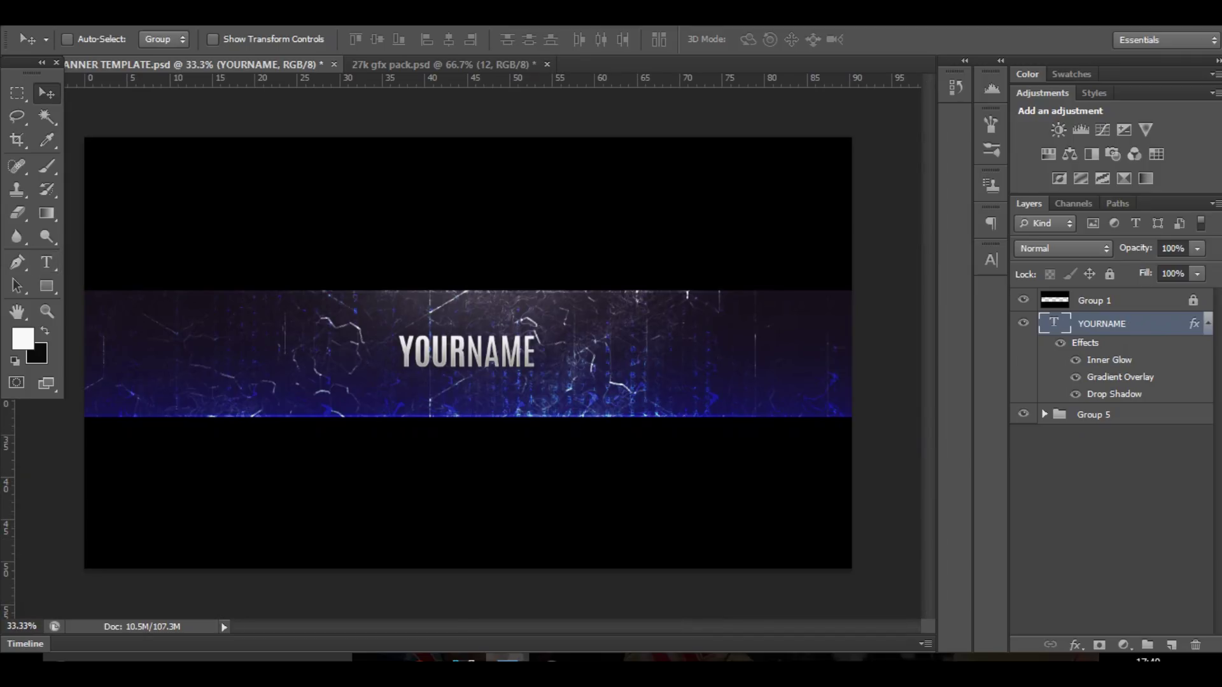
{"action": "right_click", "coordinate": [1146, 323]}
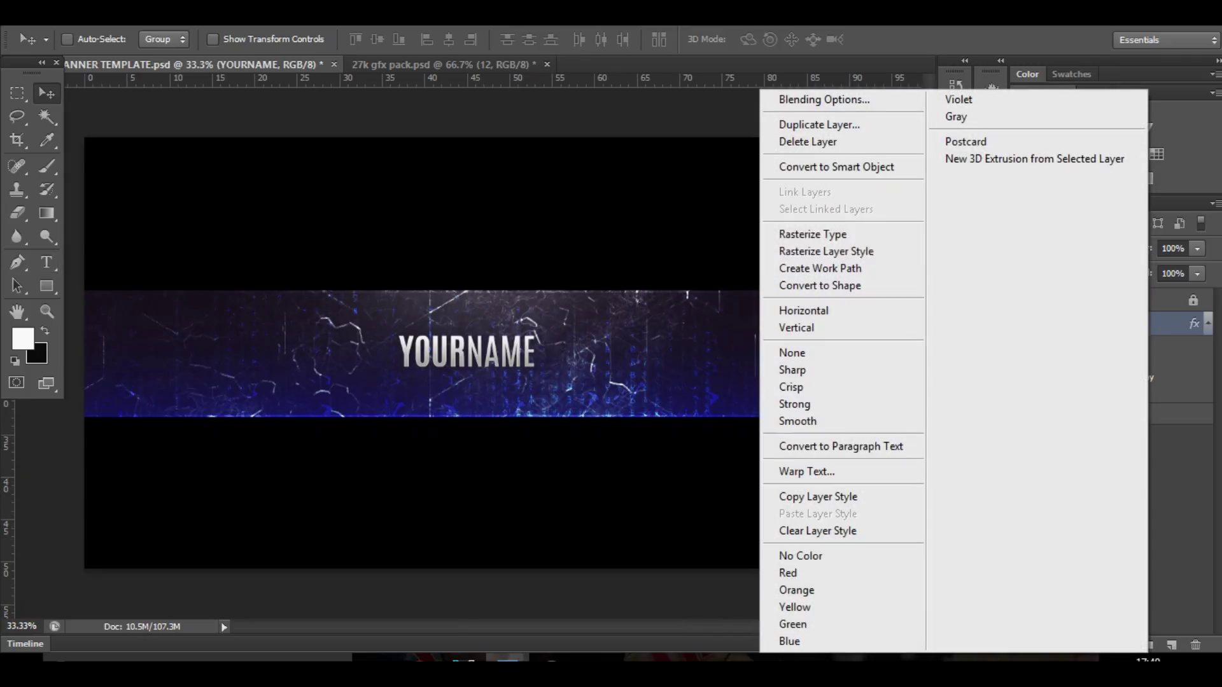
{"action": "left_click", "coordinate": [840, 253]}
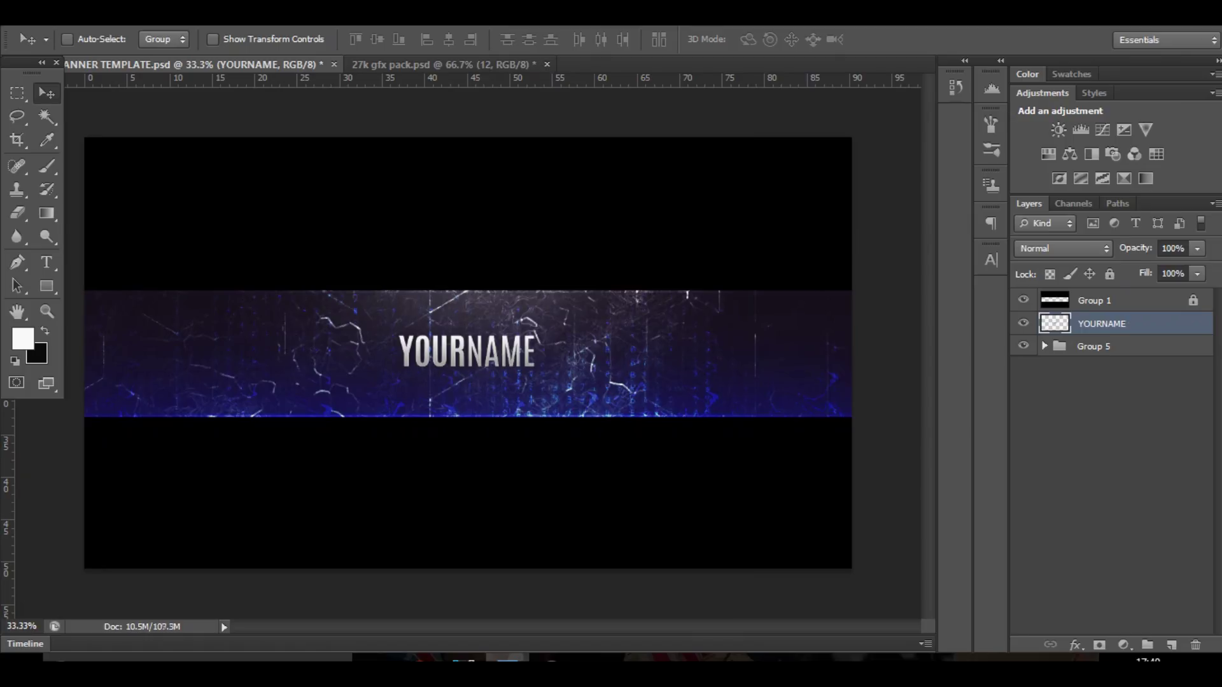
On a new layer above YOURNAME, paint soft #0078ff blue glows above the title's start and below its end with a brush of about 598 px
{"action": "left_click", "coordinate": [1170, 645]}
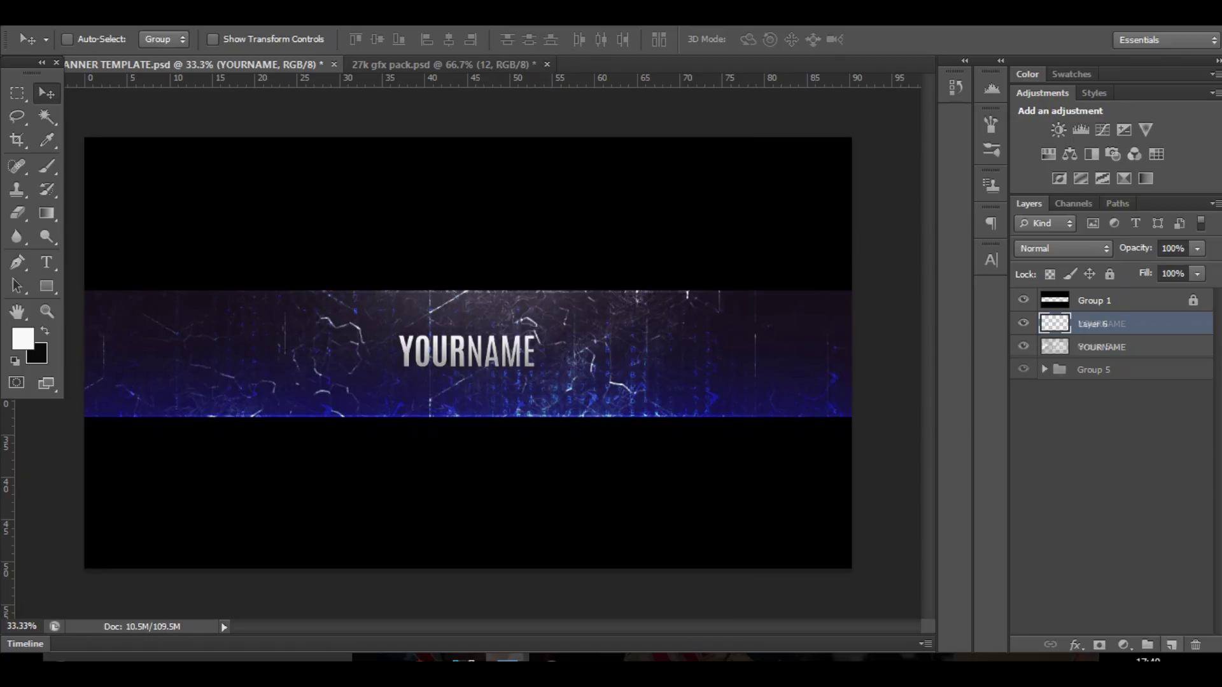
{"action": "left_click", "coordinate": [47, 166]}
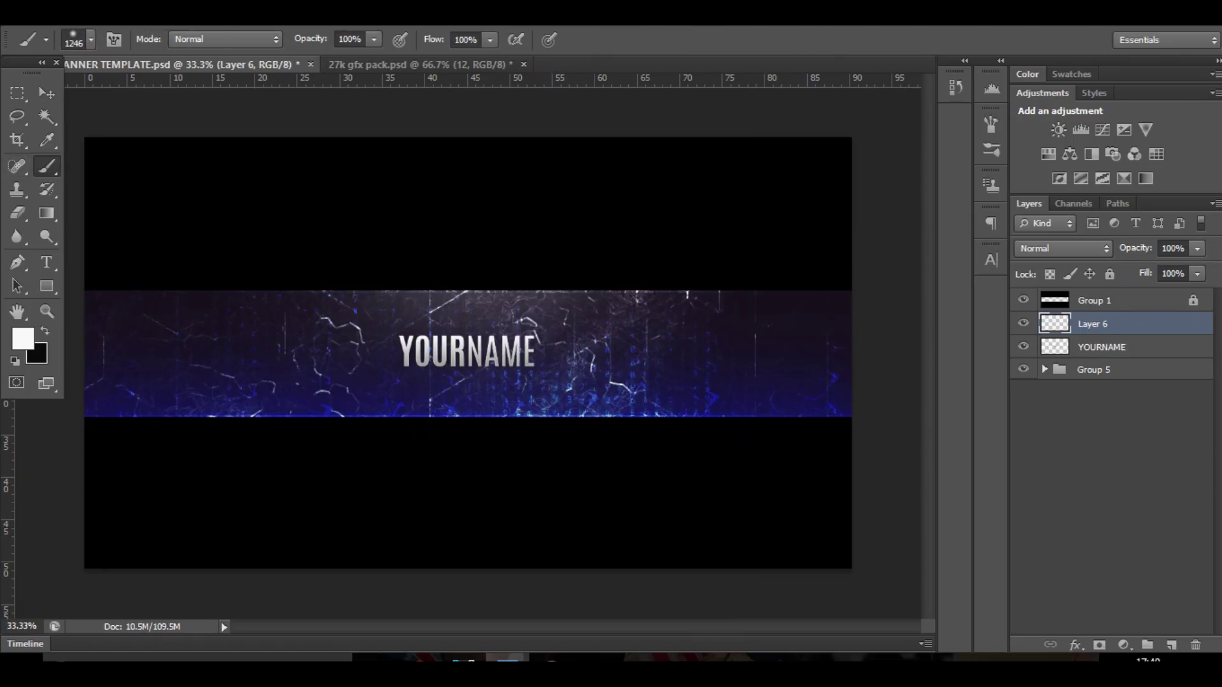
{"action": "left_click", "coordinate": [22, 339]}
{"action": "left_click_drag", "start_coordinate": [1018, 101], "coordinate": [1023, 89]}
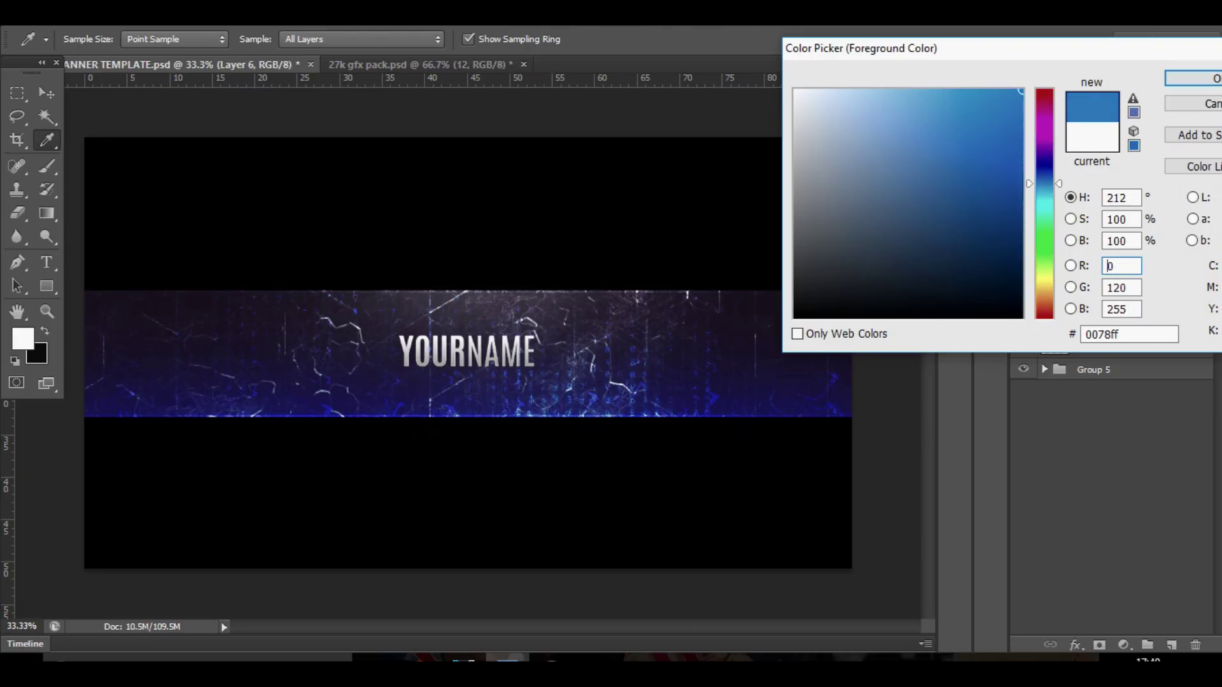
{"action": "left_click", "coordinate": [1199, 78]}
{"action": "left_click_drag", "start_coordinate": [467, 361], "coordinate": [411, 361]}
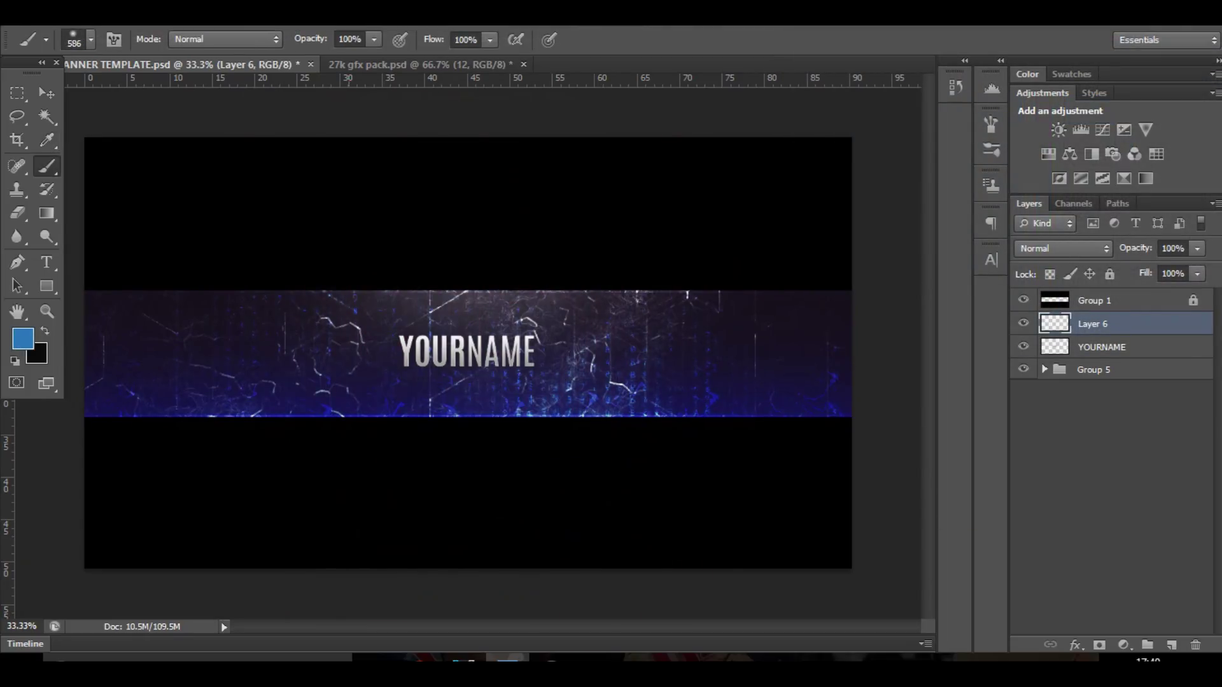
{"action": "key", "text": "ctrl+plus"}
{"action": "mouse_move", "coordinate": [434, 291]}
{"action": "left_mouse_down"}
{"action": "mouse_move", "coordinate": [349, 290]}
{"action": "mouse_move", "coordinate": [434, 305]}
{"action": "left_mouse_up"}
{"action": "left_click", "coordinate": [386, 330]}
{"action": "key", "text": "ctrl+z"}
{"action": "left_click", "coordinate": [360, 305]}
{"action": "left_click", "coordinate": [552, 414]}
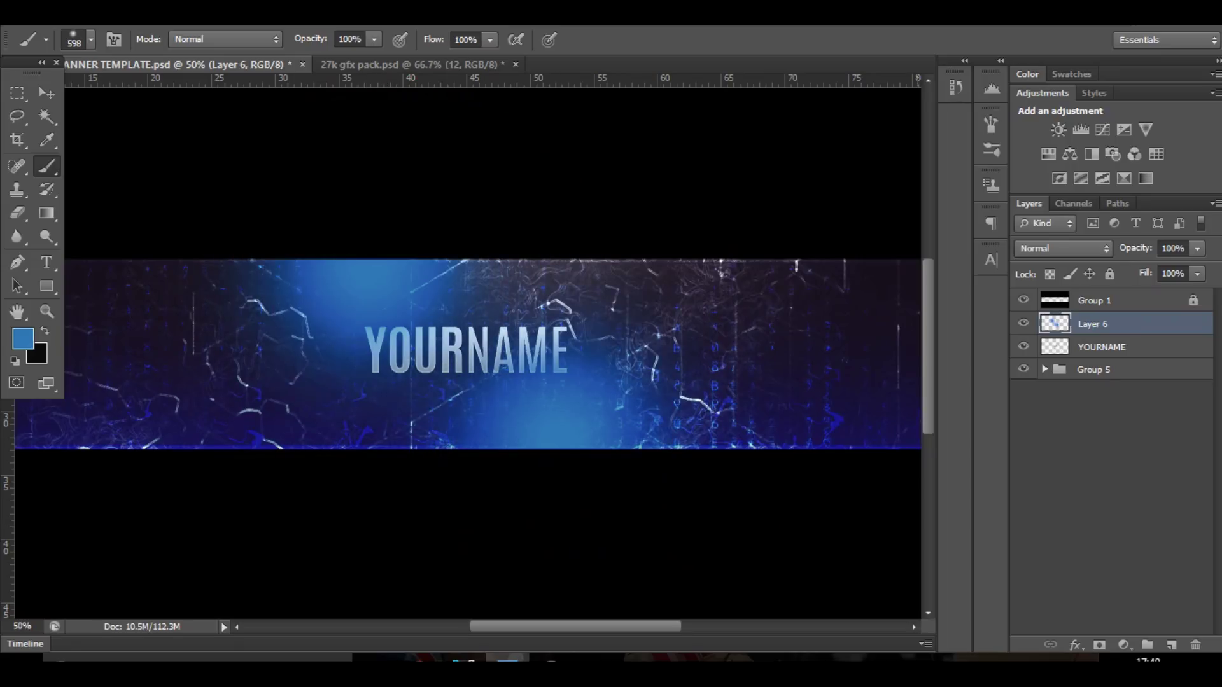
Blend the blue glow layer in Color Dodge mode and lower its opacity
{"action": "left_click", "coordinate": [1063, 248]}
{"action": "left_click", "coordinate": [1049, 156]}
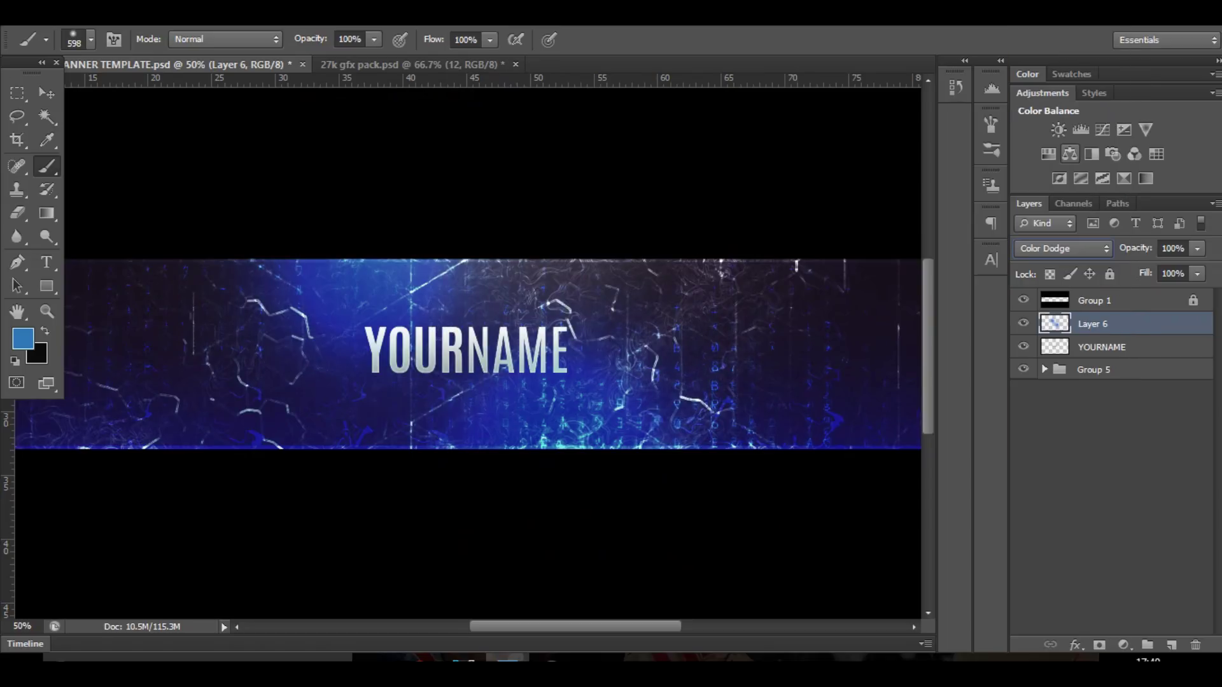
{"action": "left_click", "coordinate": [1197, 248]}
{"action": "left_click_drag", "start_coordinate": [1198, 269], "coordinate": [1129, 269]}
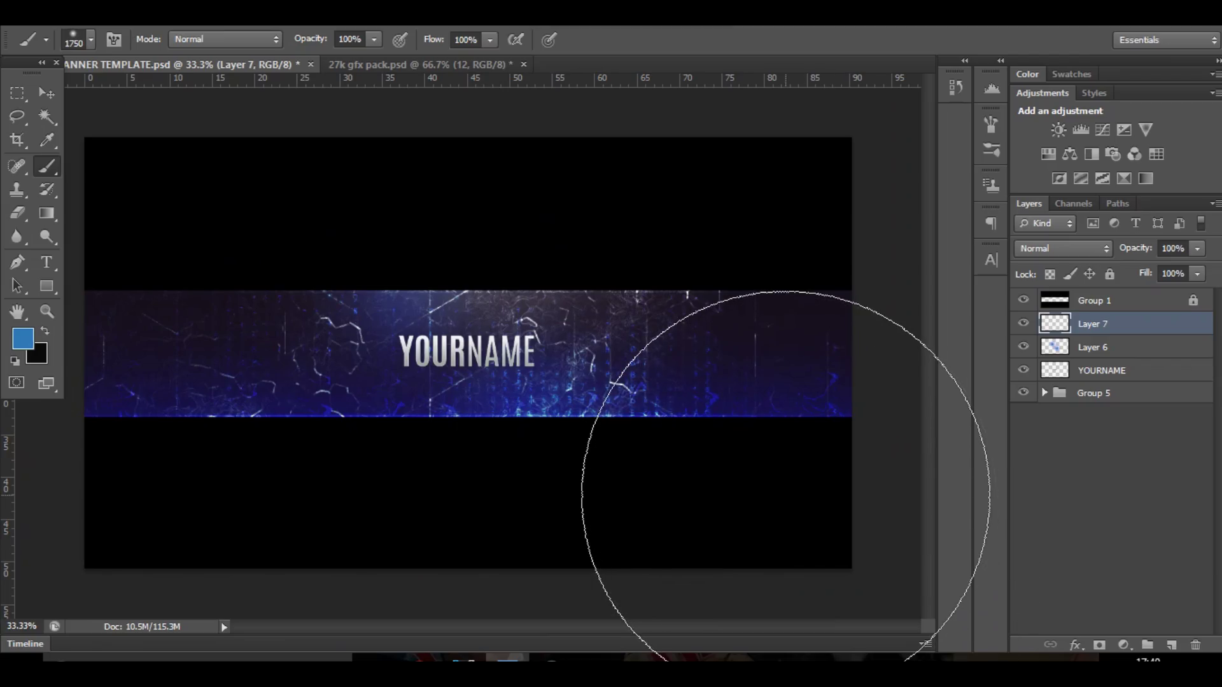
On a new layer, paint large soft blue glows at the banner strip's lower-right and upper-left ends with a 1396 px brush
{"action": "left_click", "coordinate": [758, 464]}
{"action": "mouse_move", "coordinate": [808, 441]}
{"action": "left_mouse_down"}
{"action": "mouse_move", "coordinate": [819, 441]}
{"action": "mouse_move", "coordinate": [773, 445]}
{"action": "left_mouse_up"}
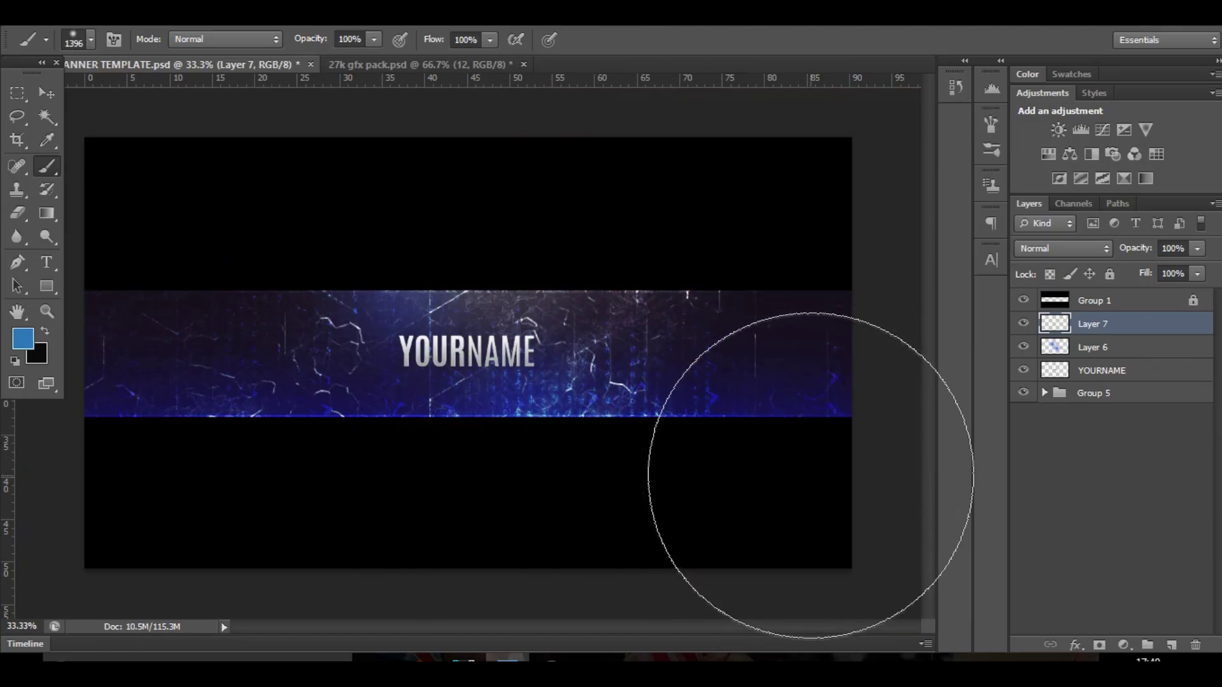
{"action": "left_click", "coordinate": [808, 470]}
{"action": "left_click", "coordinate": [184, 254]}
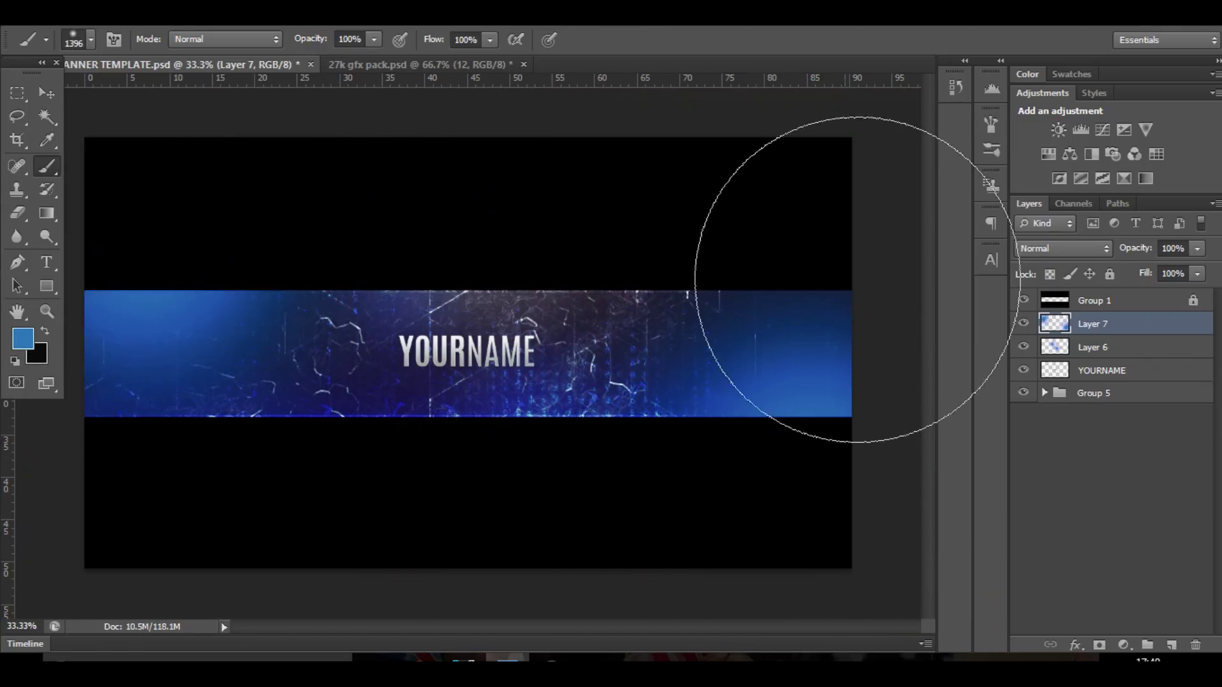
Set the large blue glow layer to Color Dodge mode at 19% opacity
{"action": "left_click", "coordinate": [1050, 248]}
{"action": "left_click", "coordinate": [1044, 166]}
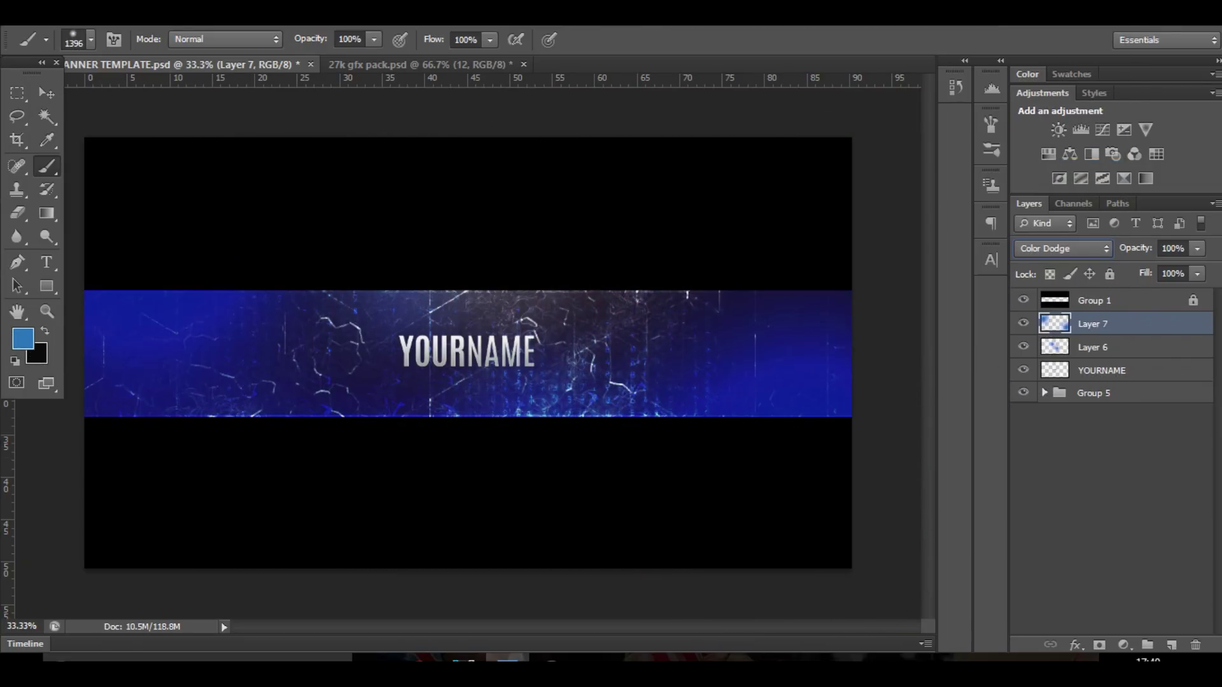
{"action": "left_click", "coordinate": [1197, 249]}
{"action": "left_click_drag", "start_coordinate": [1196, 268], "coordinate": [1121, 268]}
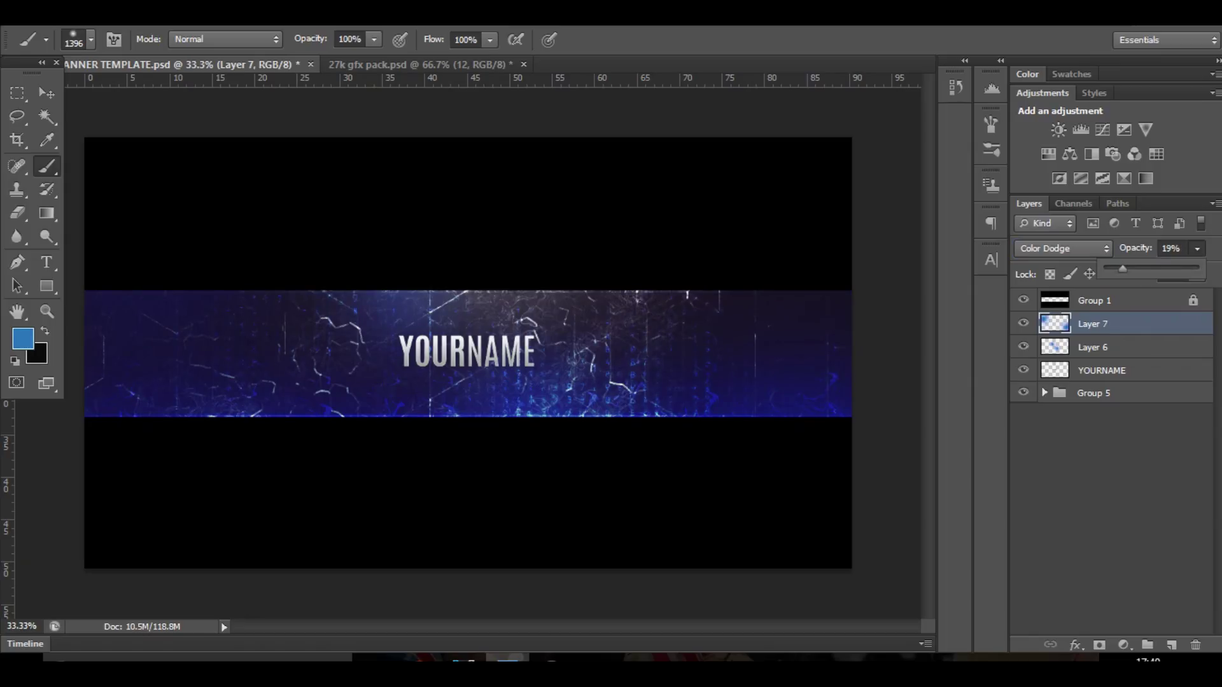
On a new layer, paint soft white (#ffffff) spots with a 592 px brush, alternating between the strip's lower and upper edges
{"action": "left_click", "coordinate": [1171, 644]}
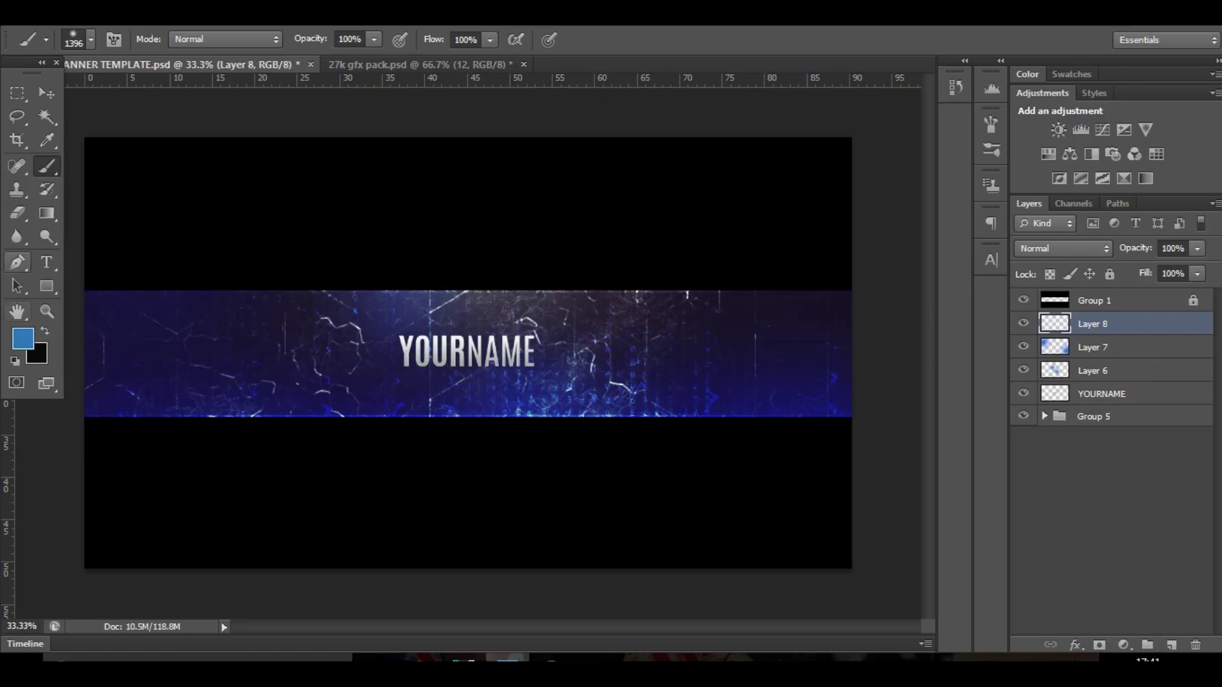
{"action": "left_click", "coordinate": [22, 339]}
{"action": "left_click_drag", "start_coordinate": [803, 191], "coordinate": [793, 89]}
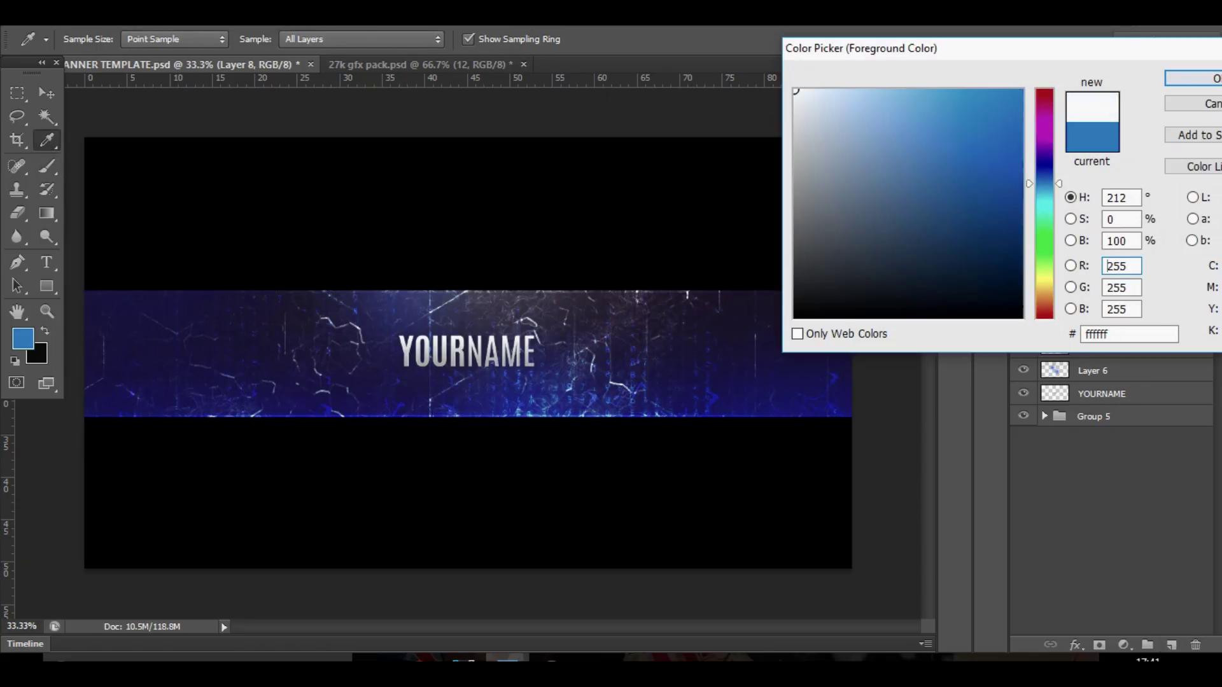
{"action": "key", "text": "Return"}
{"action": "left_click_drag", "start_coordinate": [818, 336], "coordinate": [748, 337]}
{"action": "left_click_drag", "start_coordinate": [768, 345], "coordinate": [748, 345]}
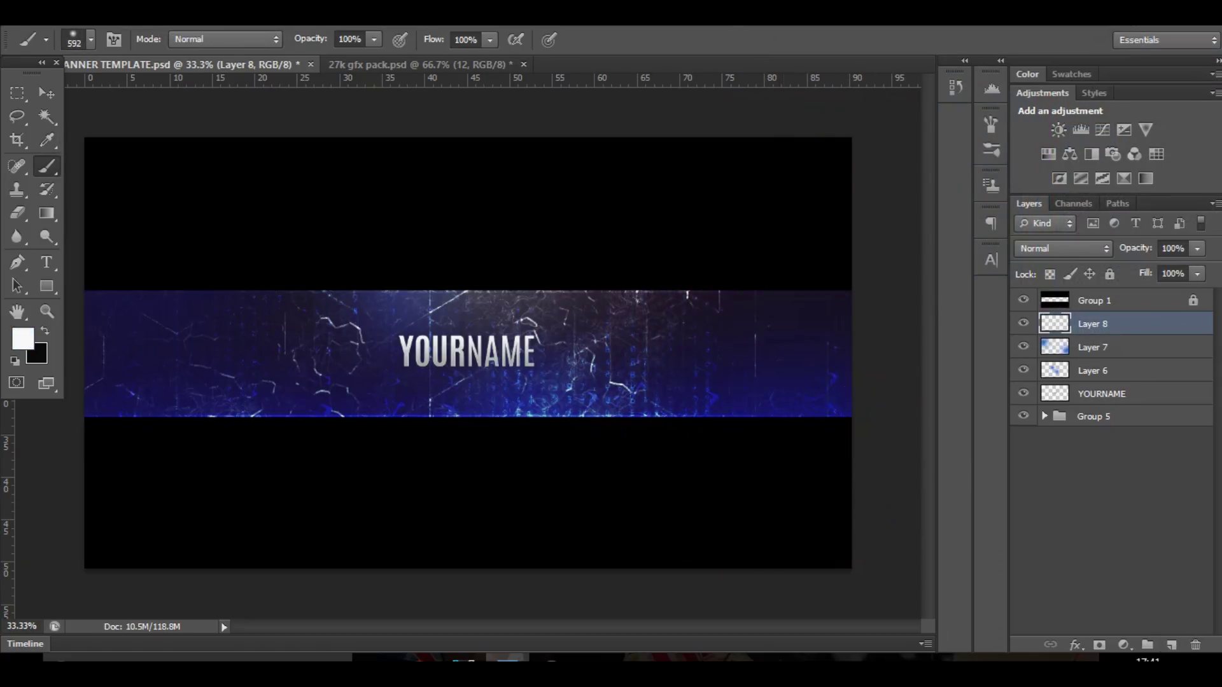
{"action": "left_click", "coordinate": [795, 286]}
{"action": "key", "text": "ctrl+z"}
{"action": "left_click", "coordinate": [819, 440]}
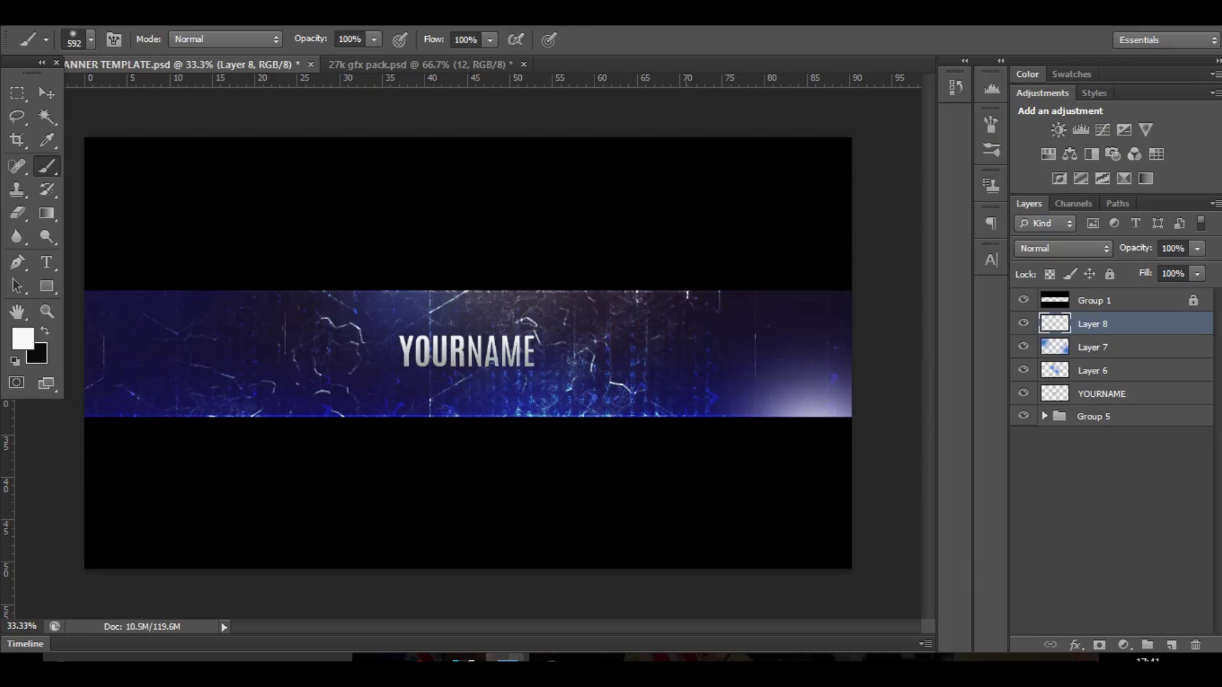
{"action": "left_click", "coordinate": [673, 281]}
{"action": "left_click", "coordinate": [547, 417]}
{"action": "left_click", "coordinate": [367, 293]}
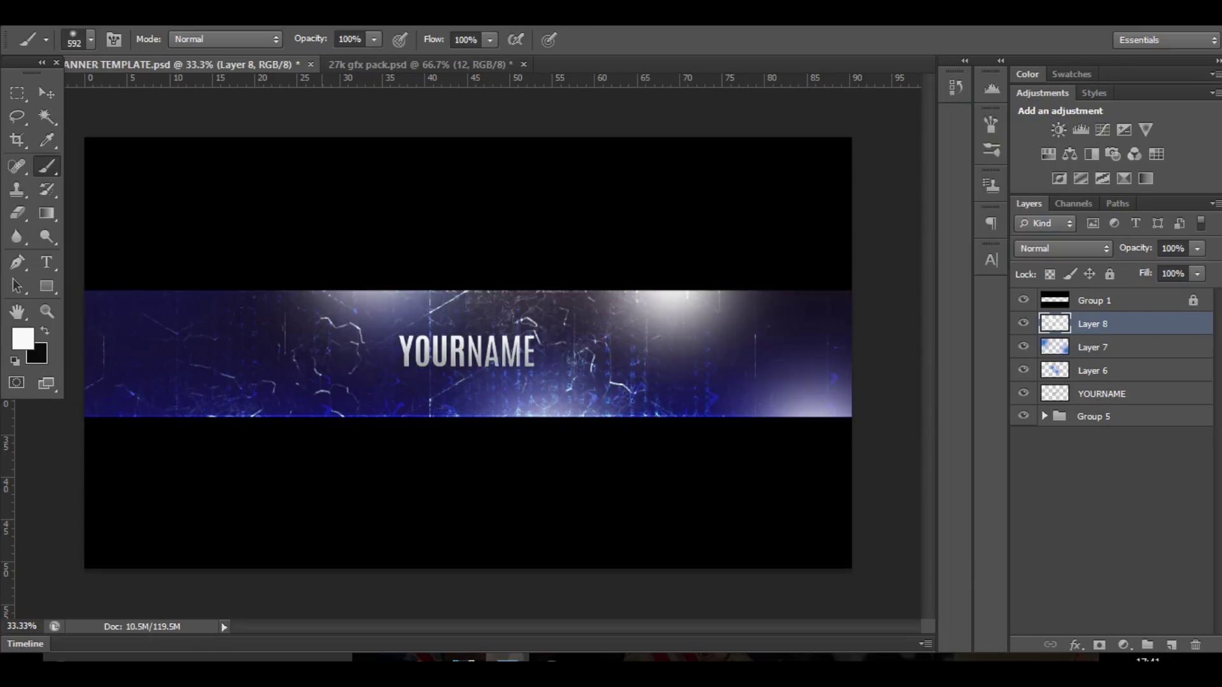
{"action": "left_click", "coordinate": [255, 417]}
{"action": "left_click", "coordinate": [140, 292]}
{"action": "left_click", "coordinate": [95, 292]}
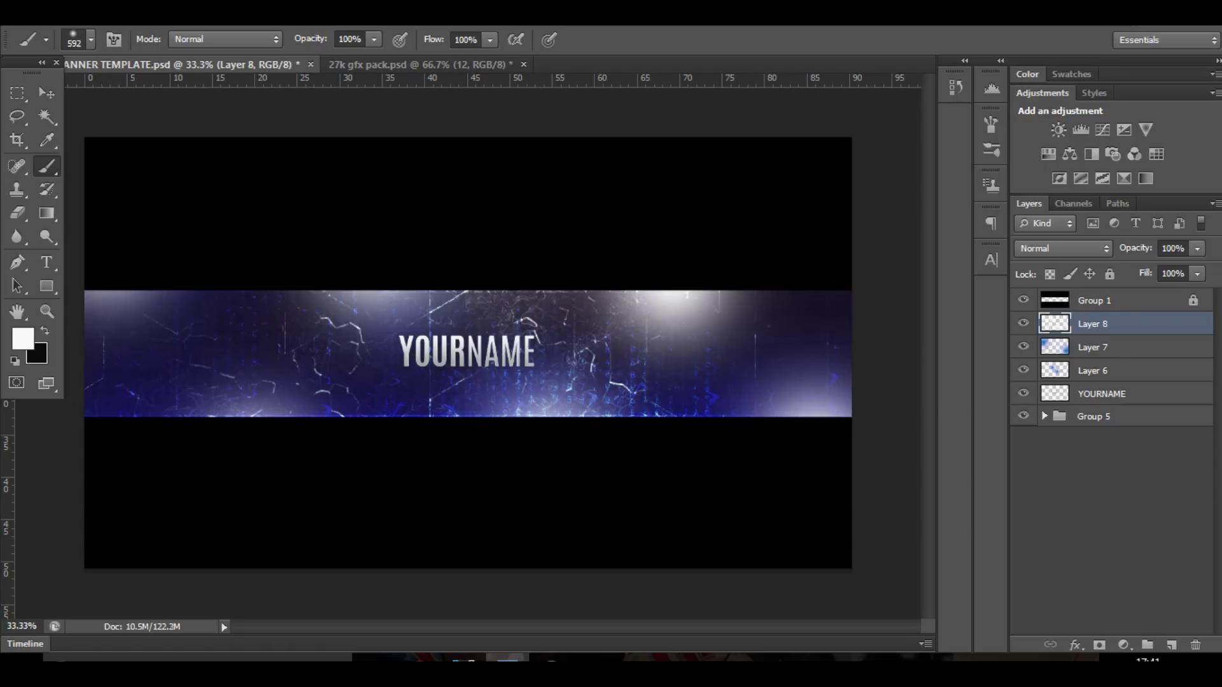
Set the white spots layer to Overlay blending mode
{"action": "left_click", "coordinate": [1062, 248]}
{"action": "left_click", "coordinate": [1034, 221]}
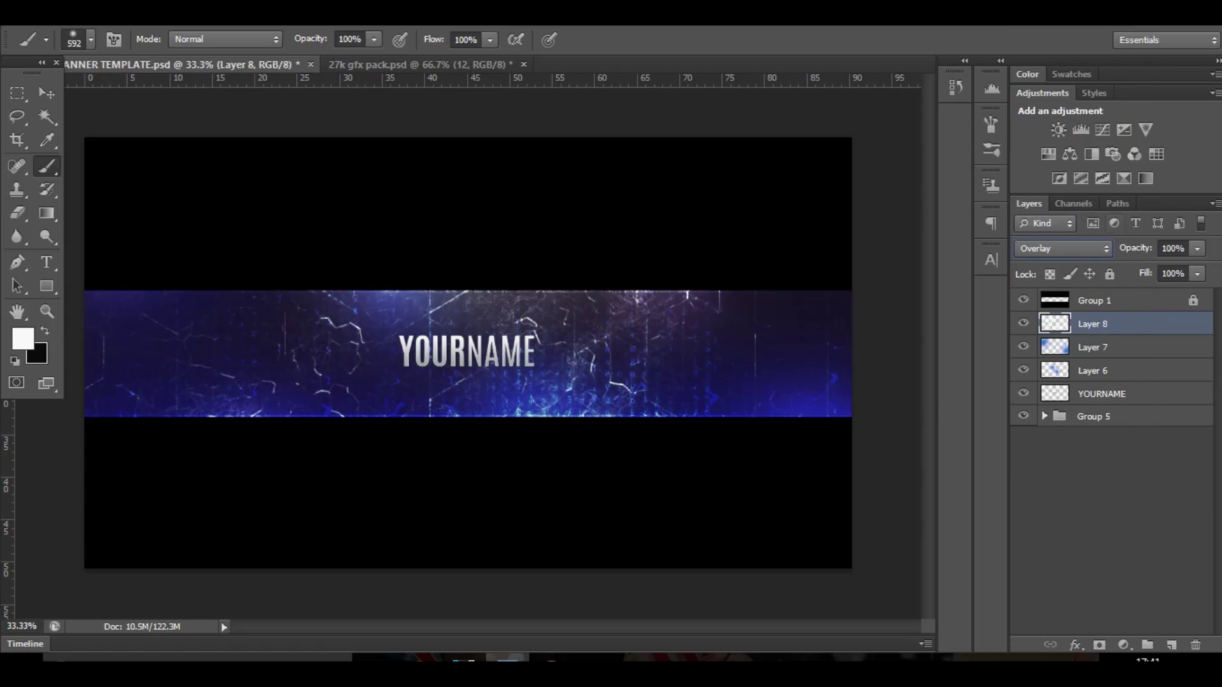
{"action": "key", "text": "v"}
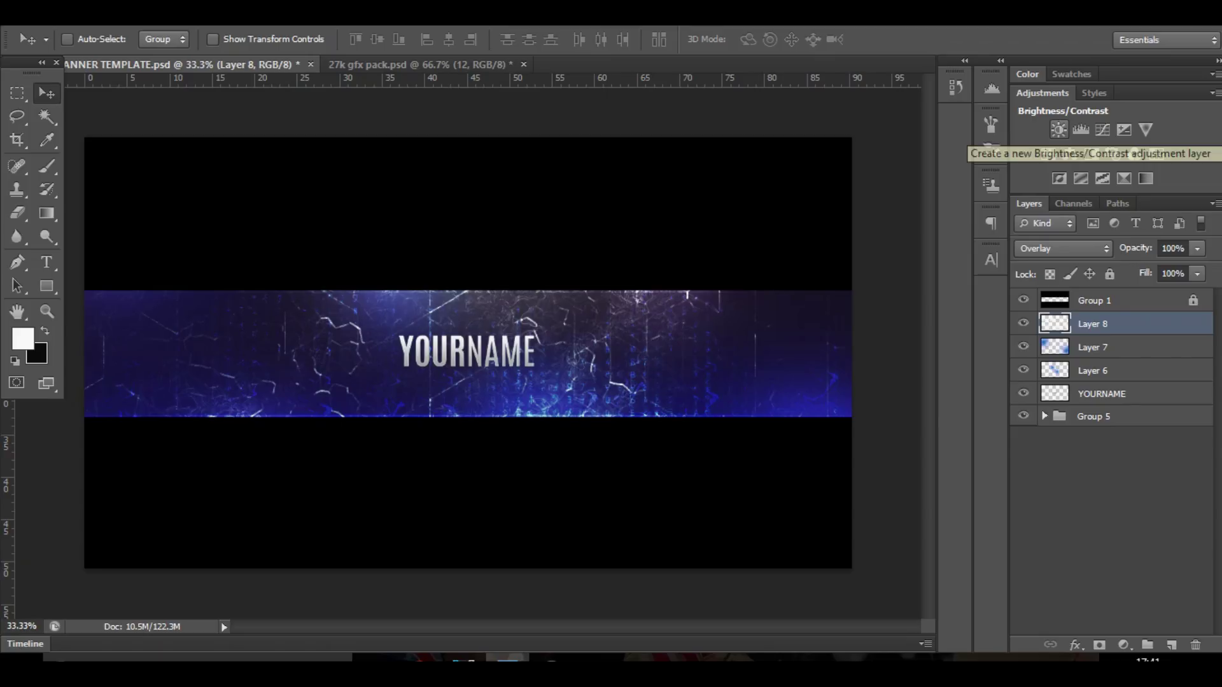
Add a Brightness/Contrast adjustment and a Curves adjustment with a gentle S-curve above the white spots layer
{"action": "left_click", "coordinate": [1058, 130]}
{"action": "left_click_drag", "start_coordinate": [840, 205], "coordinate": [853, 241]}
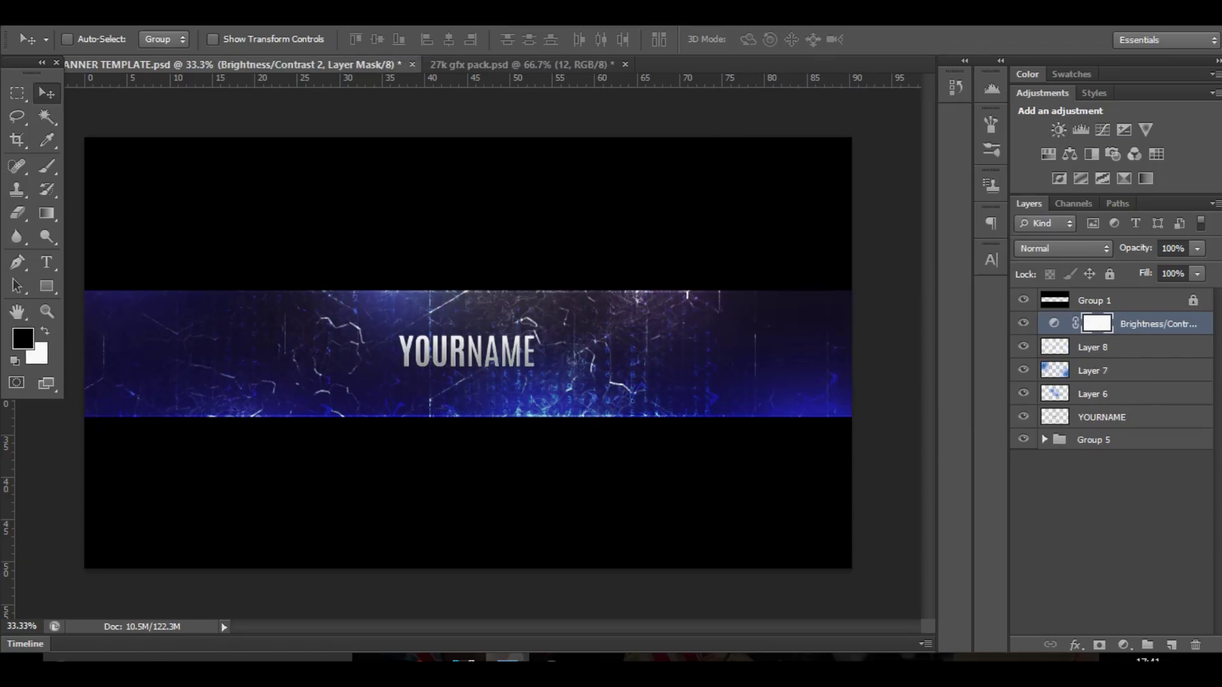
{"action": "left_click", "coordinate": [1102, 129]}
{"action": "left_click_drag", "start_coordinate": [898, 246], "coordinate": [898, 242]}
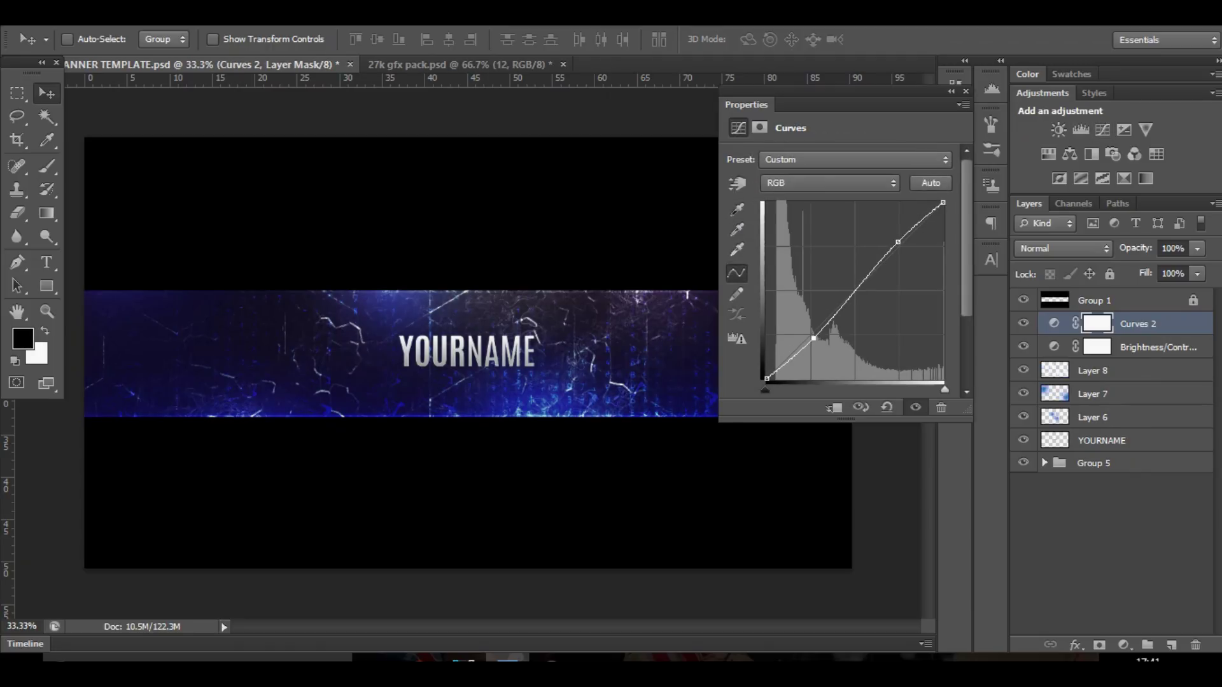
{"action": "left_click", "coordinate": [965, 91]}
Add an Exposure adjustment with slightly raised exposure, an offset of +0.0104 and slightly reduced gamma correction
{"action": "left_click", "coordinate": [1124, 129]}
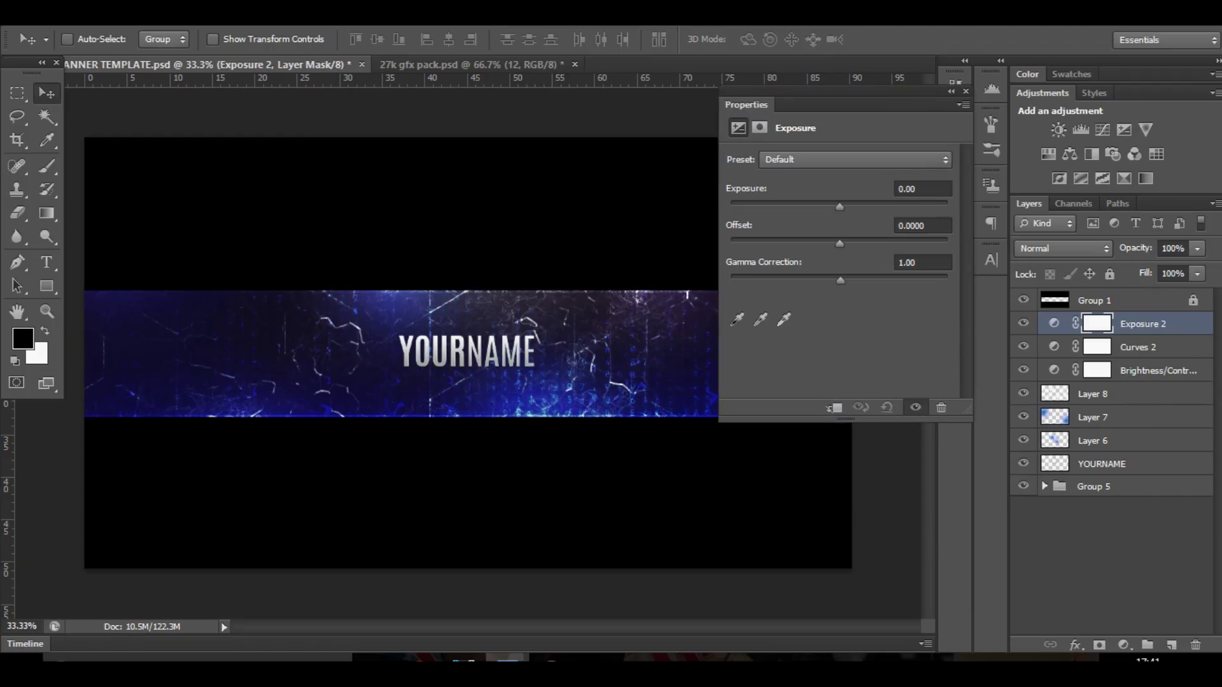
{"action": "left_click_drag", "start_coordinate": [839, 206], "coordinate": [849, 281]}
{"action": "left_click", "coordinate": [965, 92]}
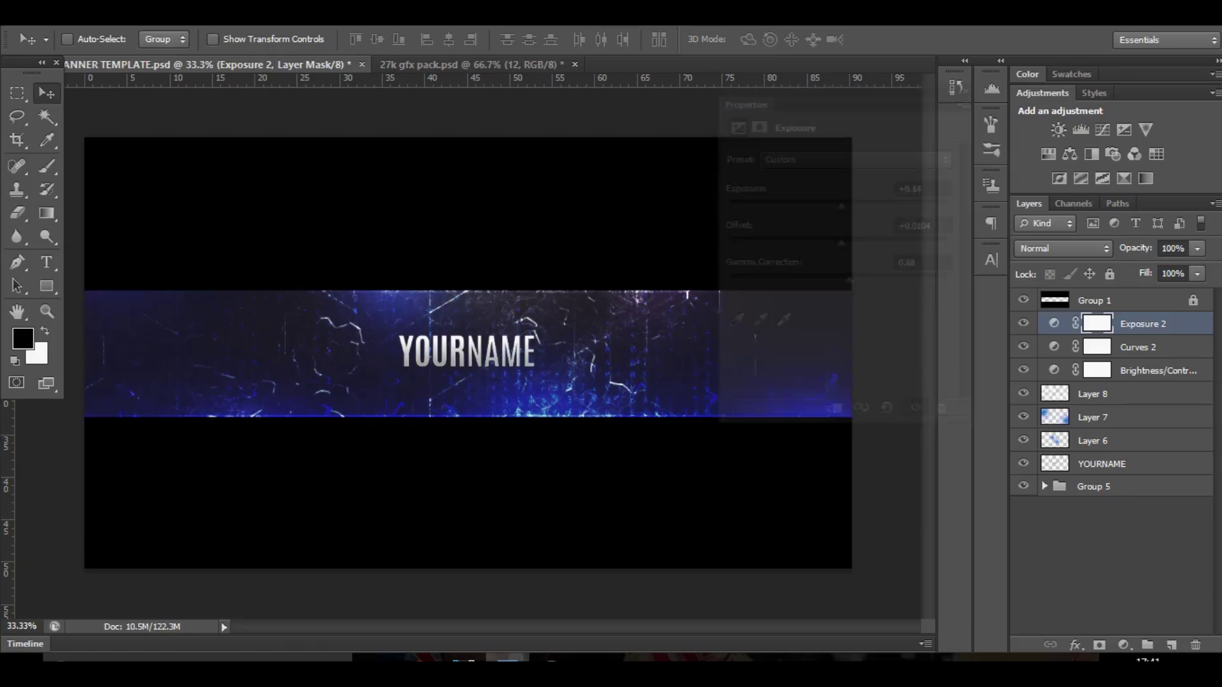
Add a Color Balance adjustment with midtones shifted toward cyan and magenta, and group the four adjustment layers
{"action": "left_click", "coordinate": [1070, 154]}
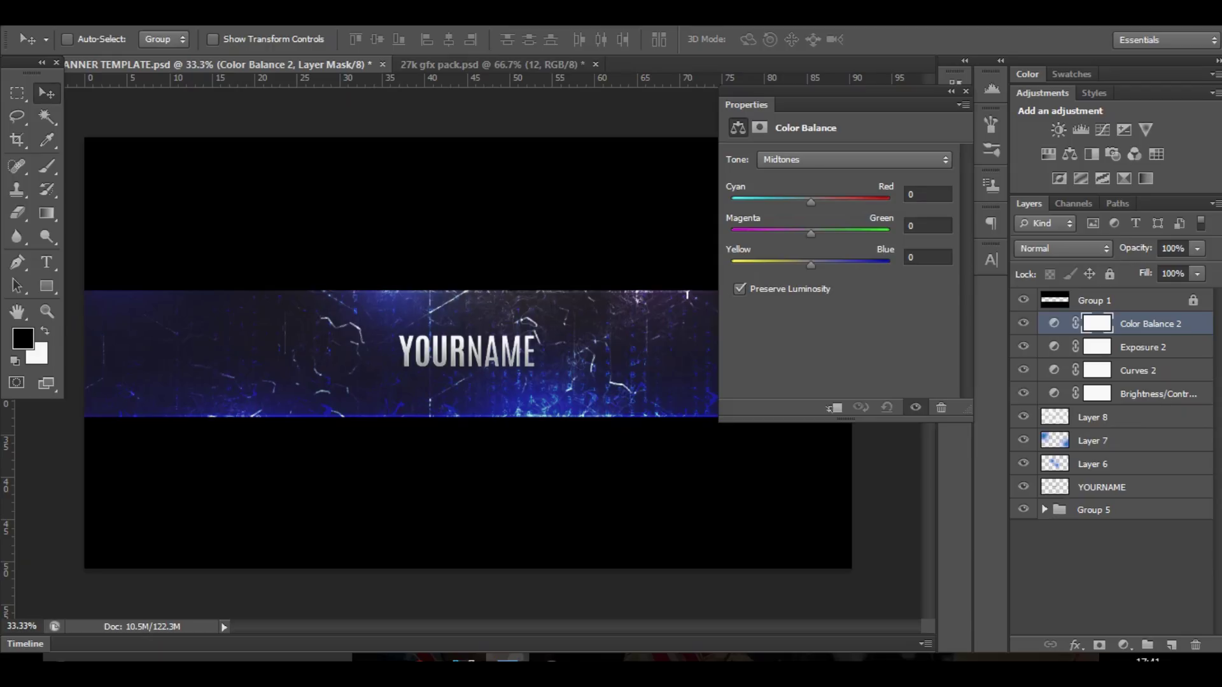
{"action": "left_click_drag", "start_coordinate": [811, 203], "coordinate": [803, 203]}
{"action": "left_click_drag", "start_coordinate": [811, 266], "coordinate": [797, 234]}
{"action": "left_click", "coordinate": [966, 91]}
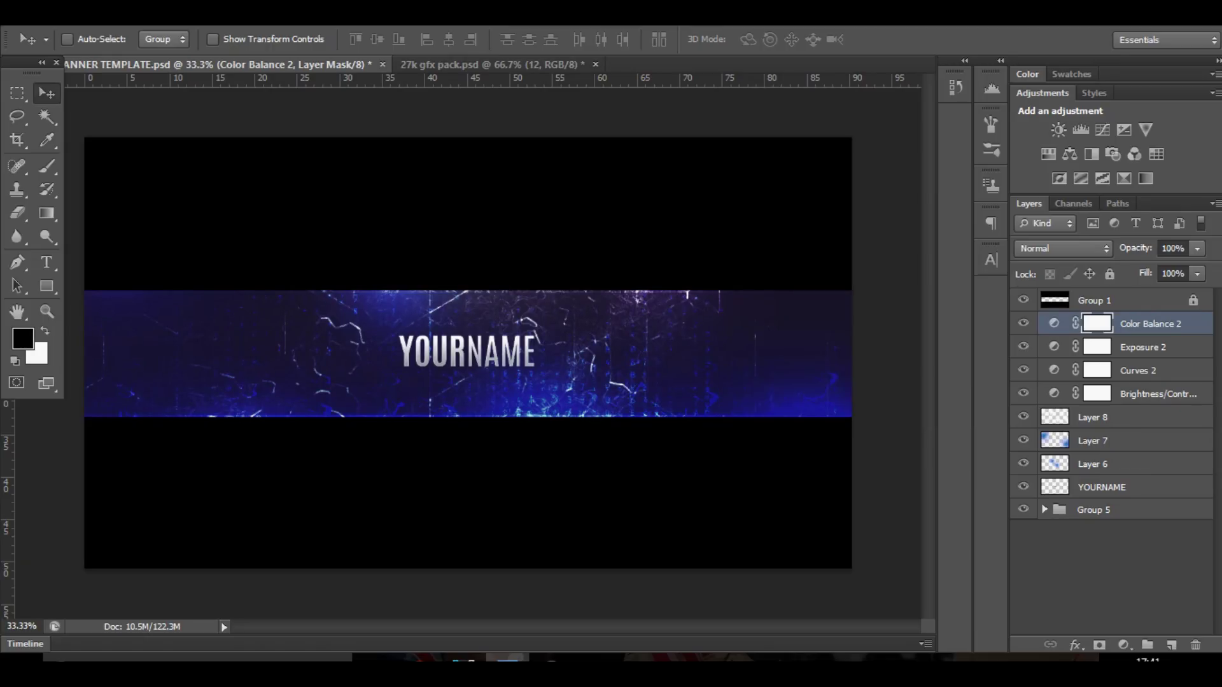
{"action": "left_click", "coordinate": [1157, 394], "text": "shift"}
{"action": "key", "text": "ctrl+g"}
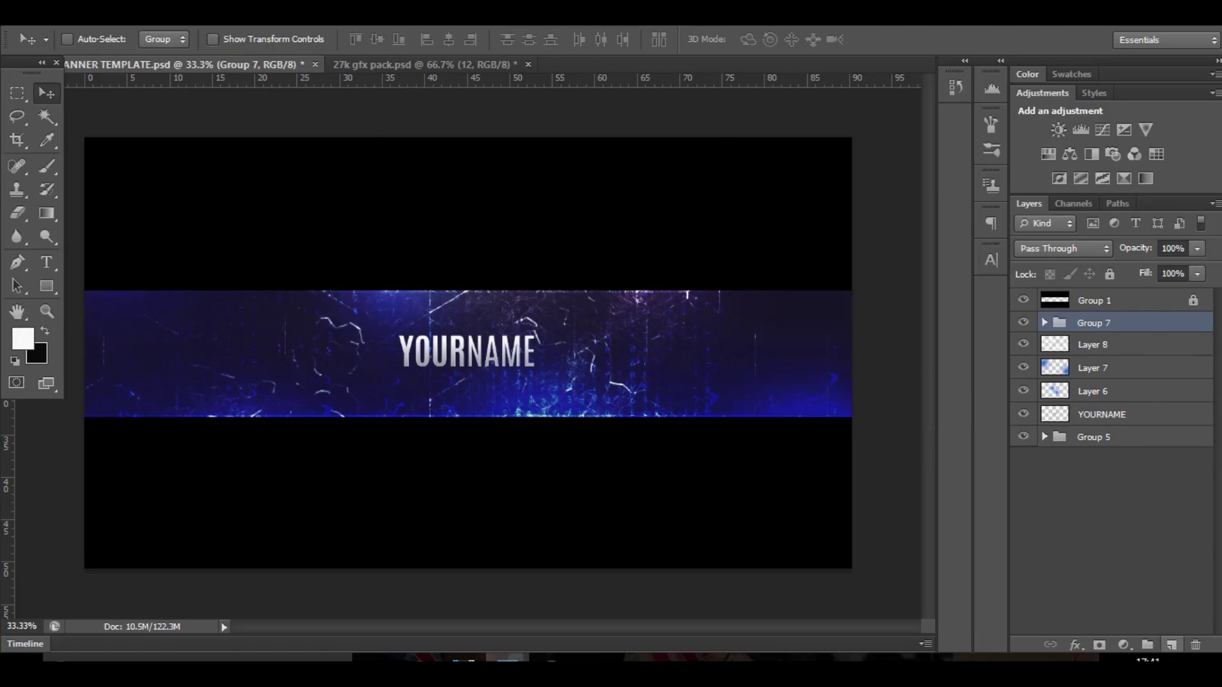
Darken both ends of the banner with soft 982 px black brush strokes on a new layer above the adjustment group, at 38% layer opacity
{"action": "left_click", "coordinate": [1171, 644]}
{"action": "left_click", "coordinate": [46, 166]}
{"action": "key", "text": "x"}
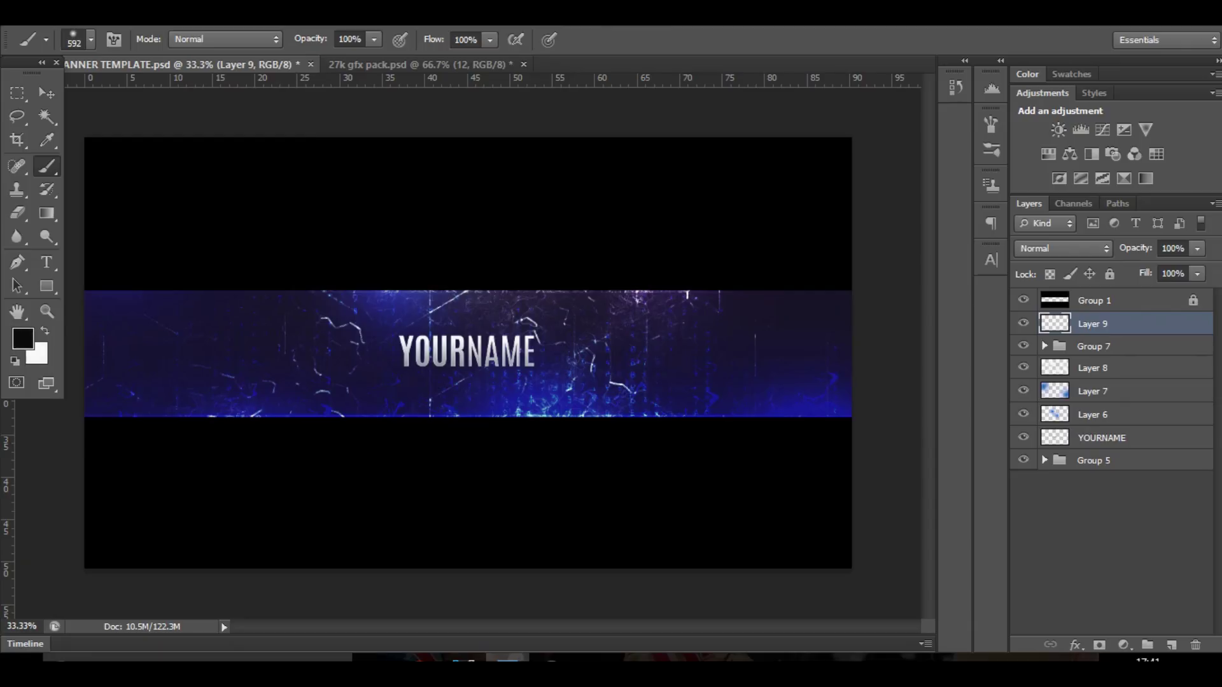
{"action": "right_click", "coordinate": [328, 292], "text": "alt"}
{"action": "left_click_drag", "start_coordinate": [814, 178], "coordinate": [818, 518]}
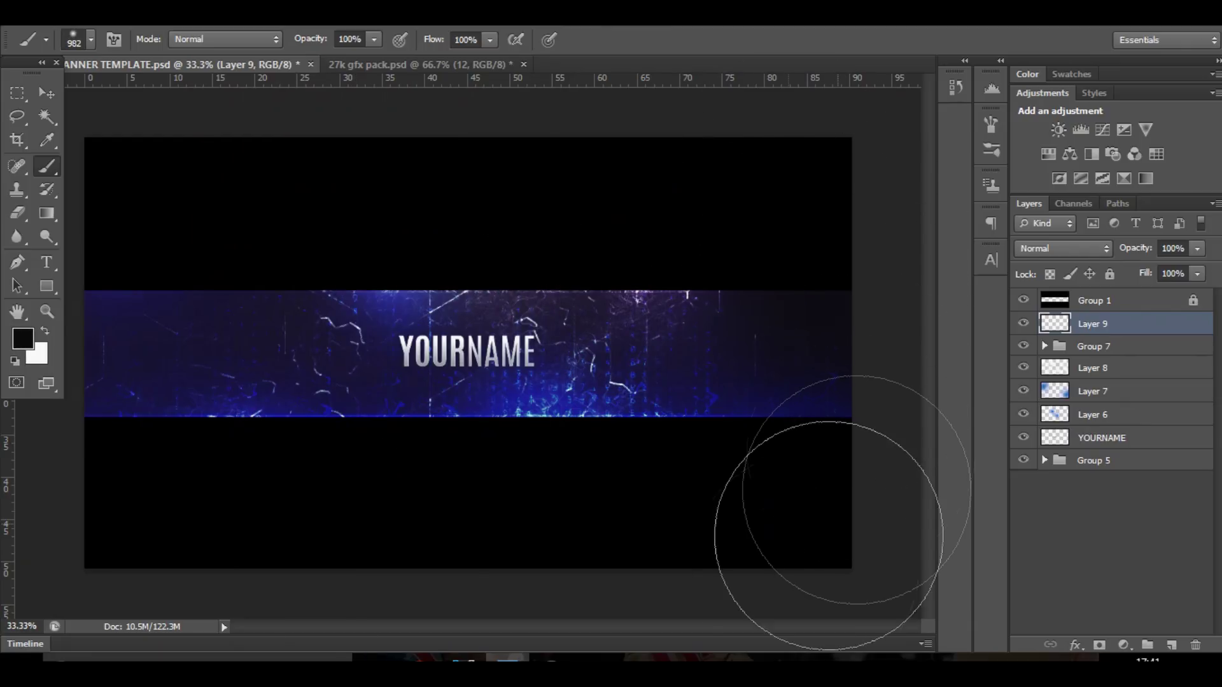
{"action": "left_click_drag", "start_coordinate": [164, 164], "coordinate": [124, 497]}
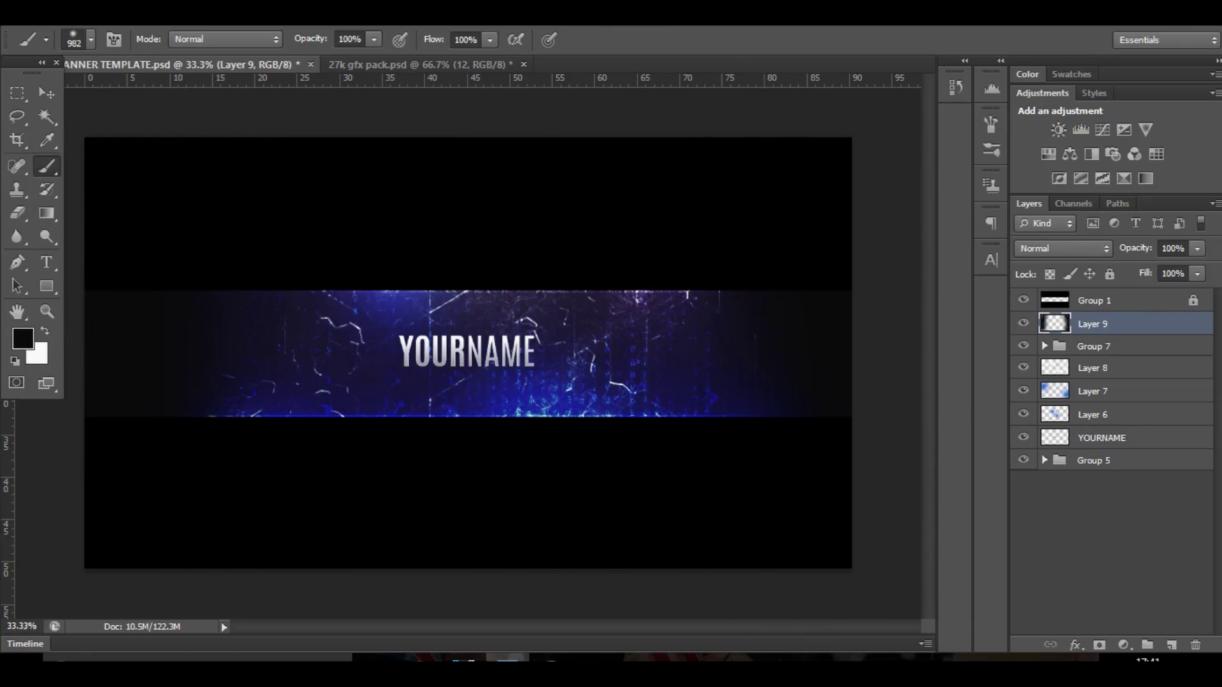
{"action": "left_click", "coordinate": [1197, 249]}
{"action": "left_click_drag", "start_coordinate": [1196, 268], "coordinate": [1141, 268]}
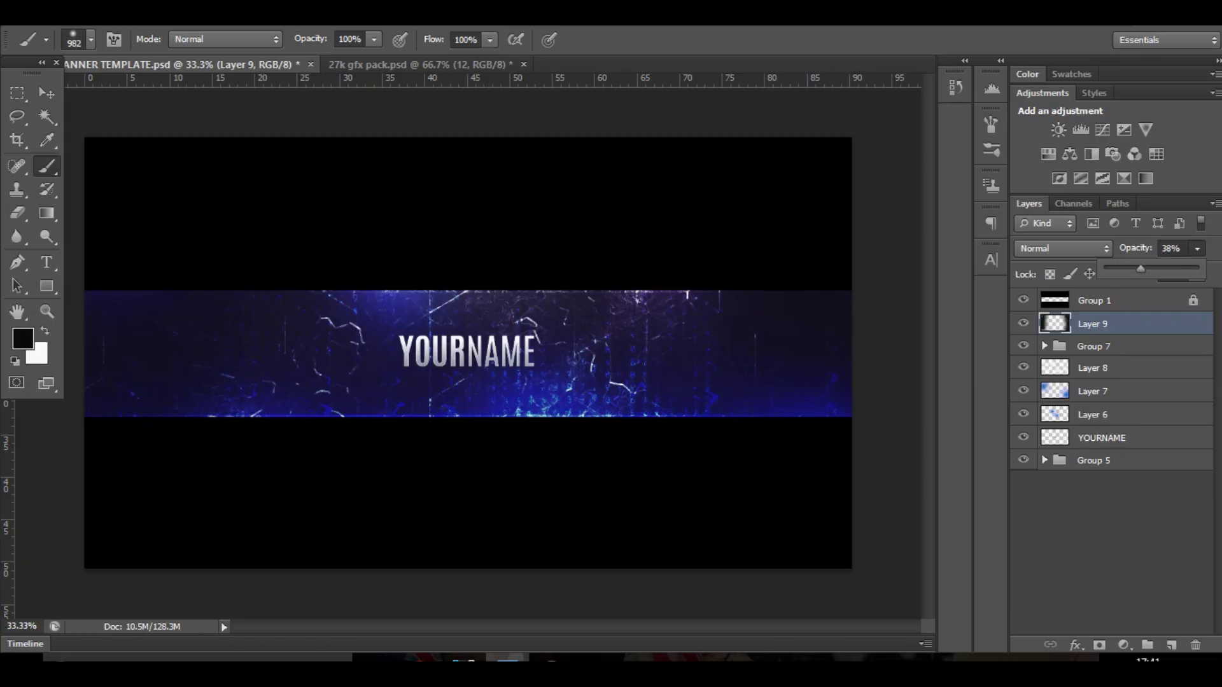
{"action": "left_click", "coordinate": [1170, 645]}
Add a soft white brush glow at the banner's upper centre on another new layer and lower that layer's opacity to 16%
{"action": "left_click", "coordinate": [1171, 645]}
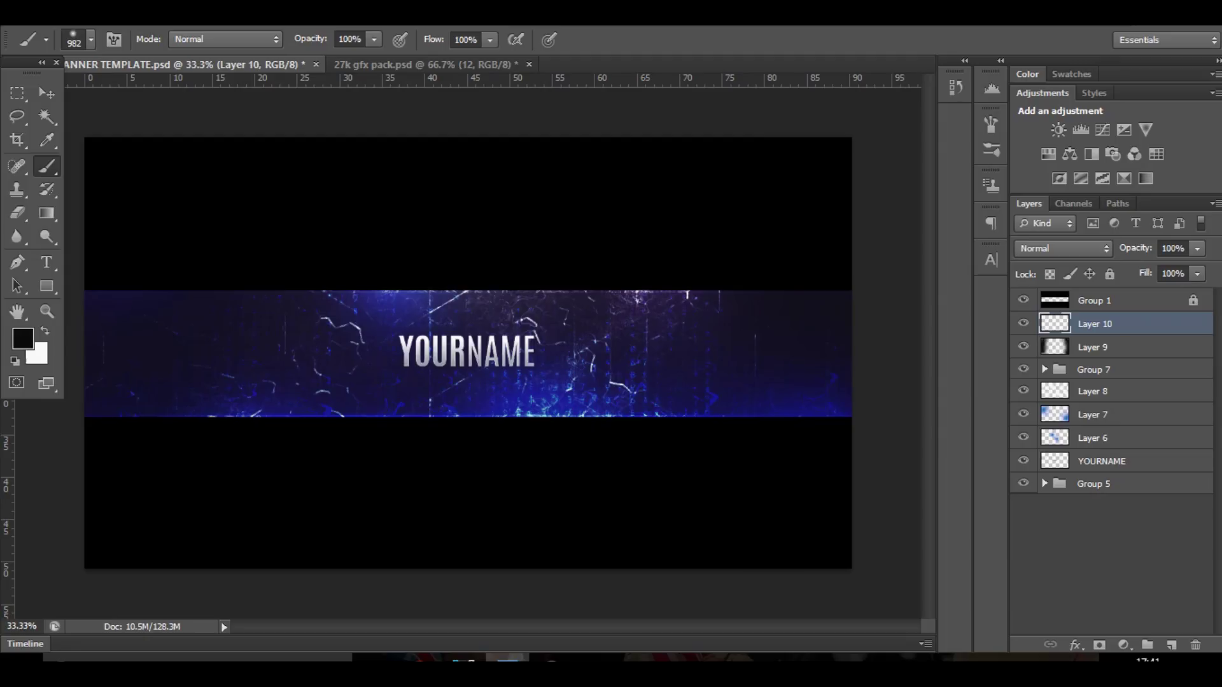
{"action": "key", "text": "x"}
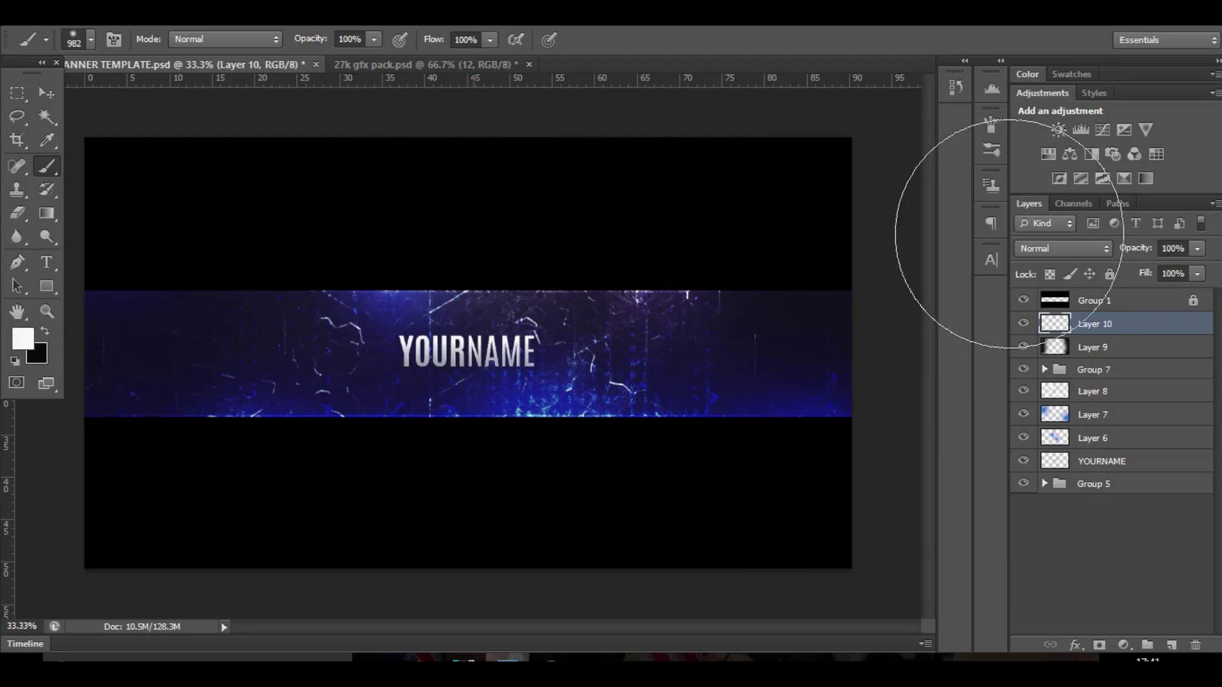
{"action": "left_click", "coordinate": [467, 296]}
{"action": "left_click", "coordinate": [1197, 249]}
{"action": "left_click_drag", "start_coordinate": [1199, 269], "coordinate": [1120, 268]}
{"action": "key", "text": "w"}
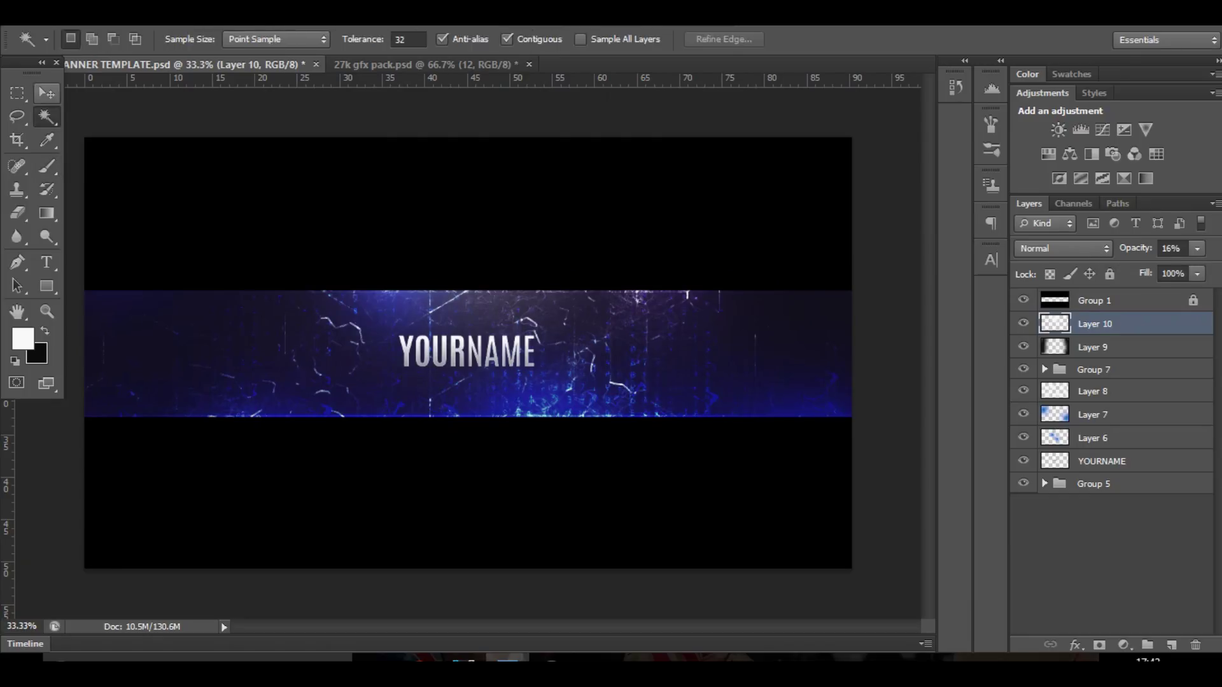
{"action": "key", "text": "v"}
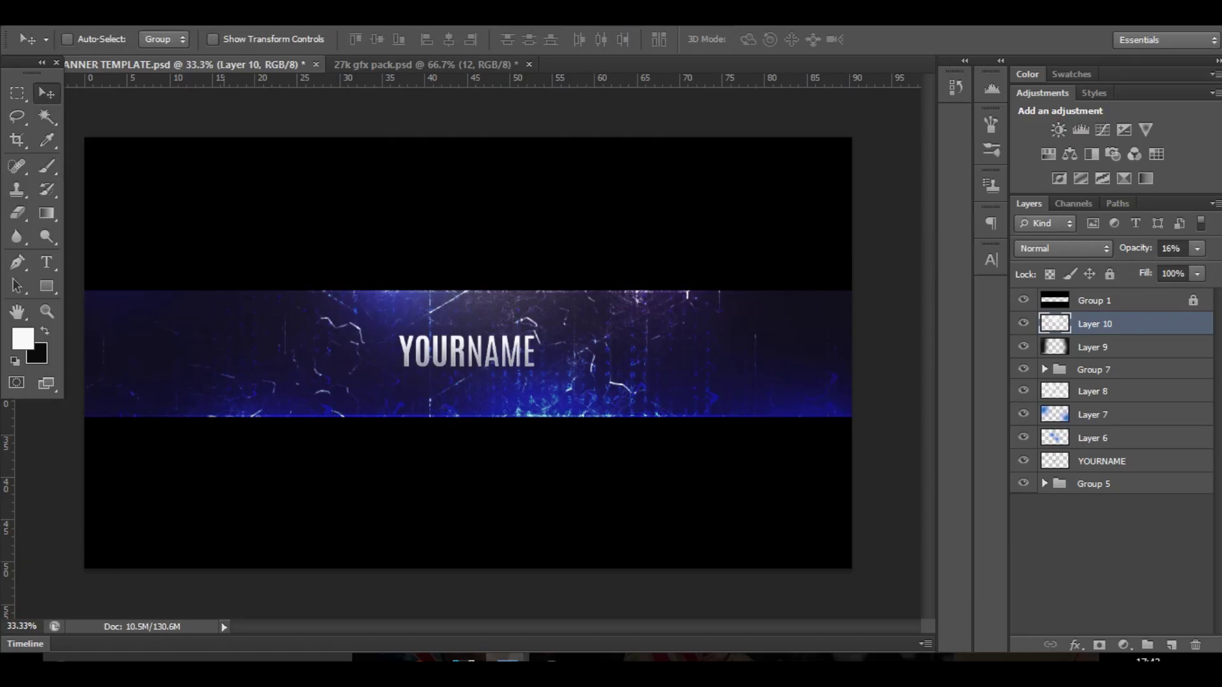